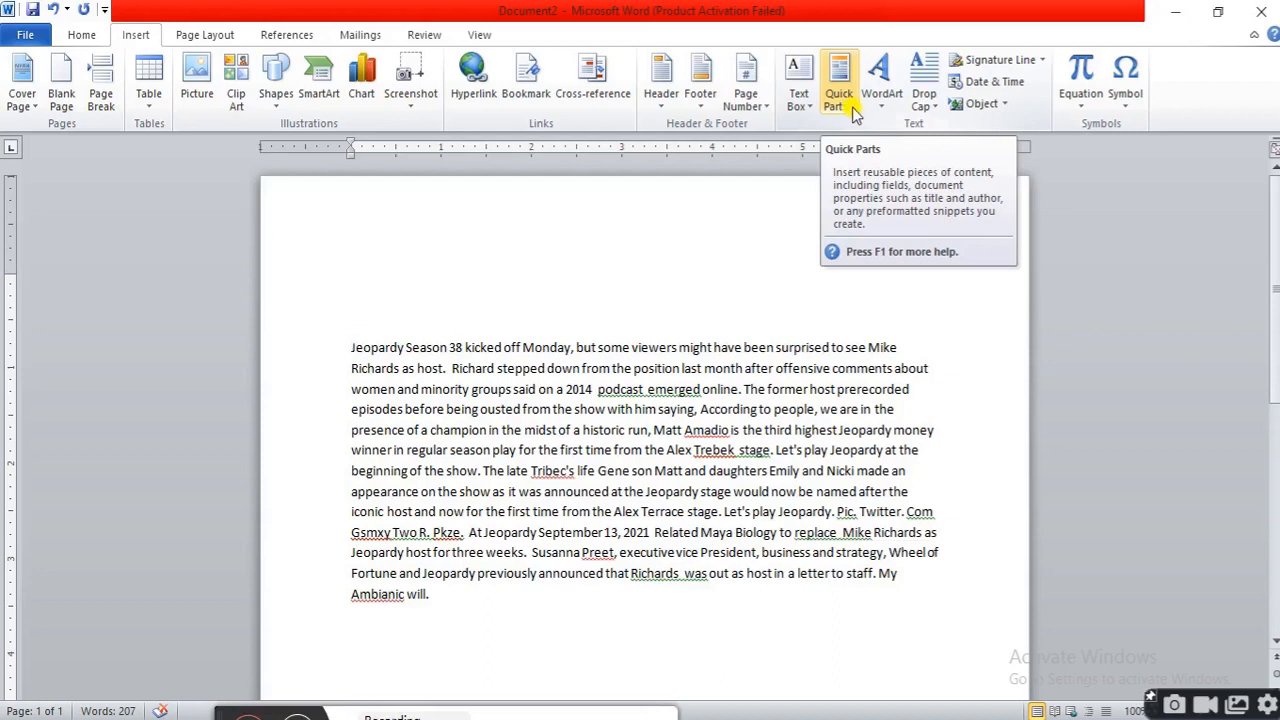
click(839, 100)
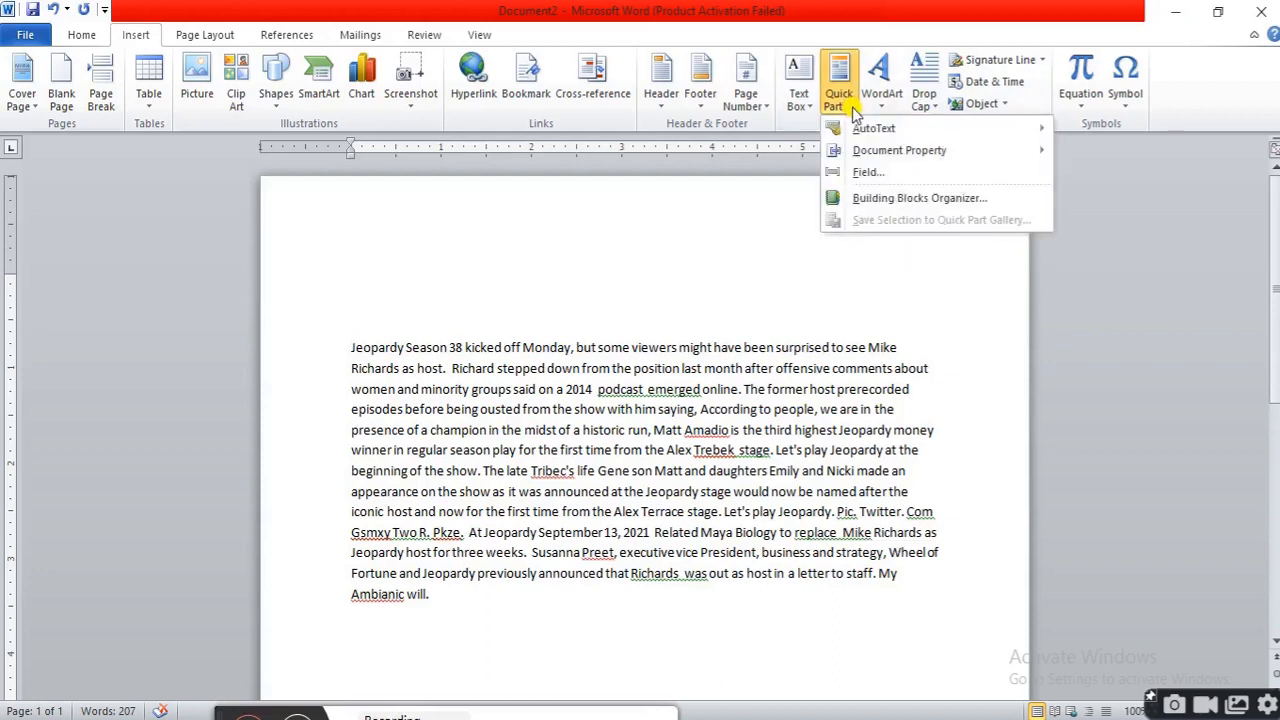
mouse_move(868, 133)
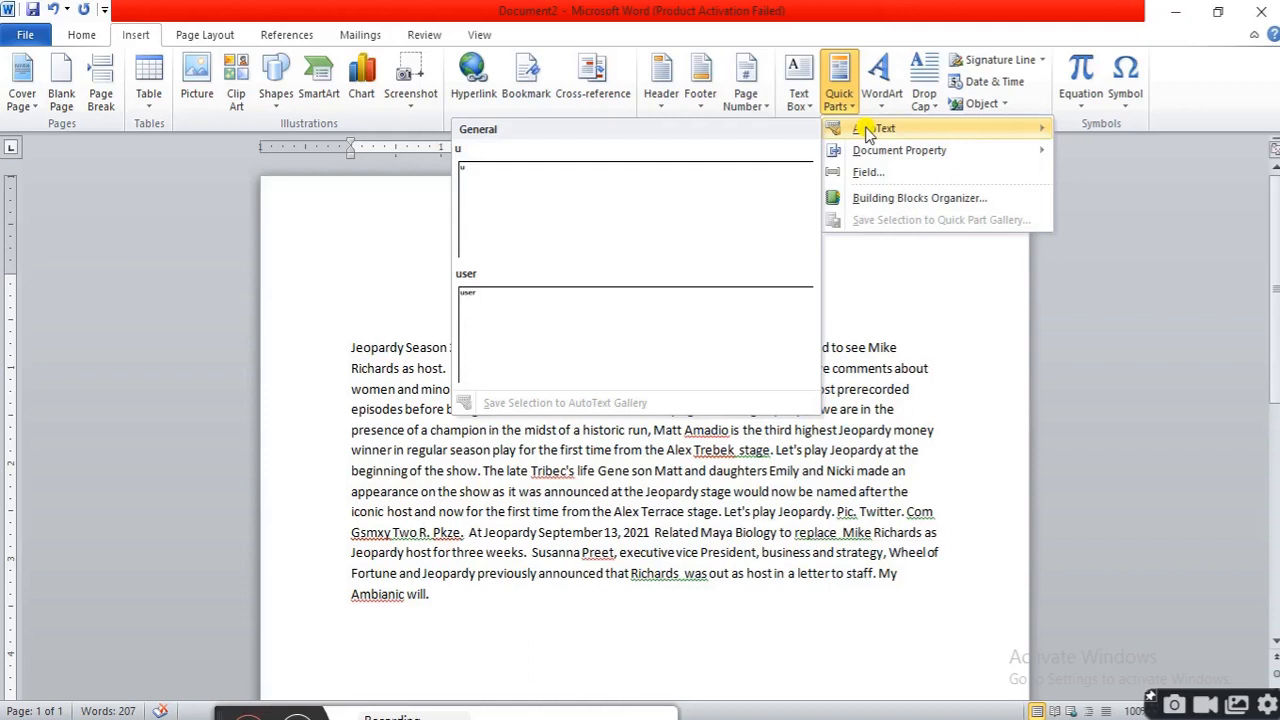
click(920, 352)
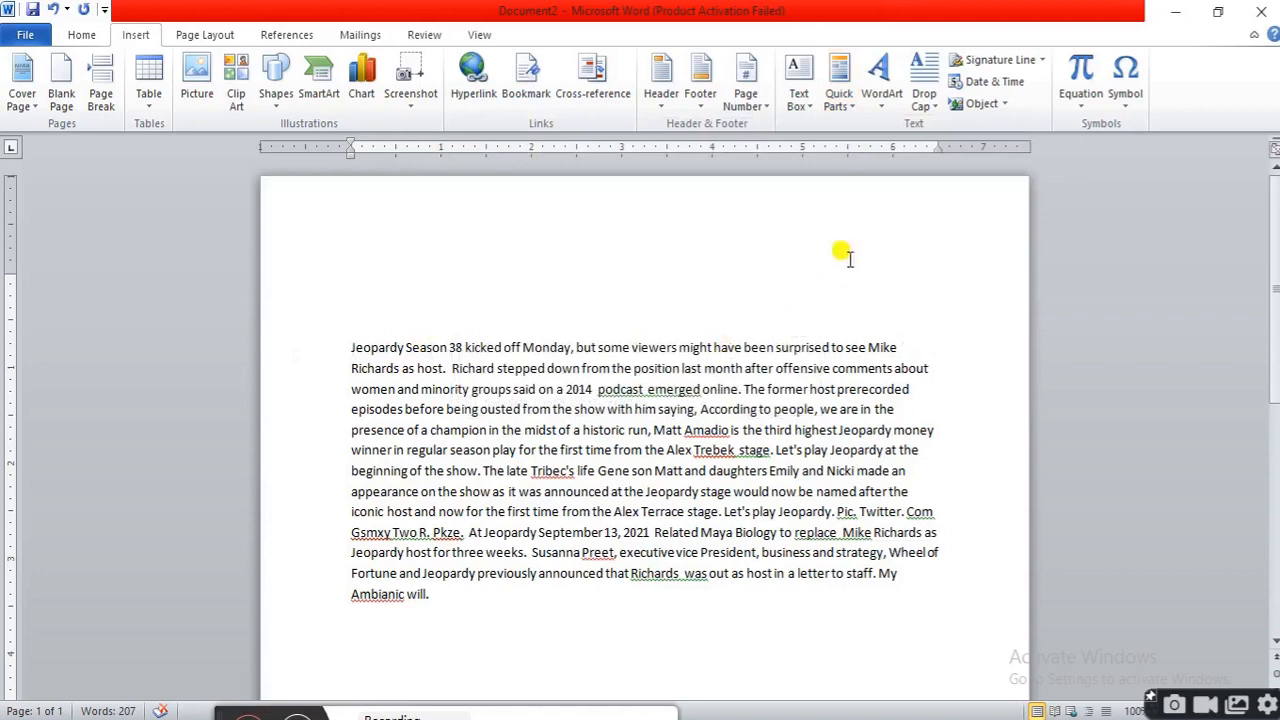
Insert the "user" AutoText entry at the beginning of the document text
click(855, 106)
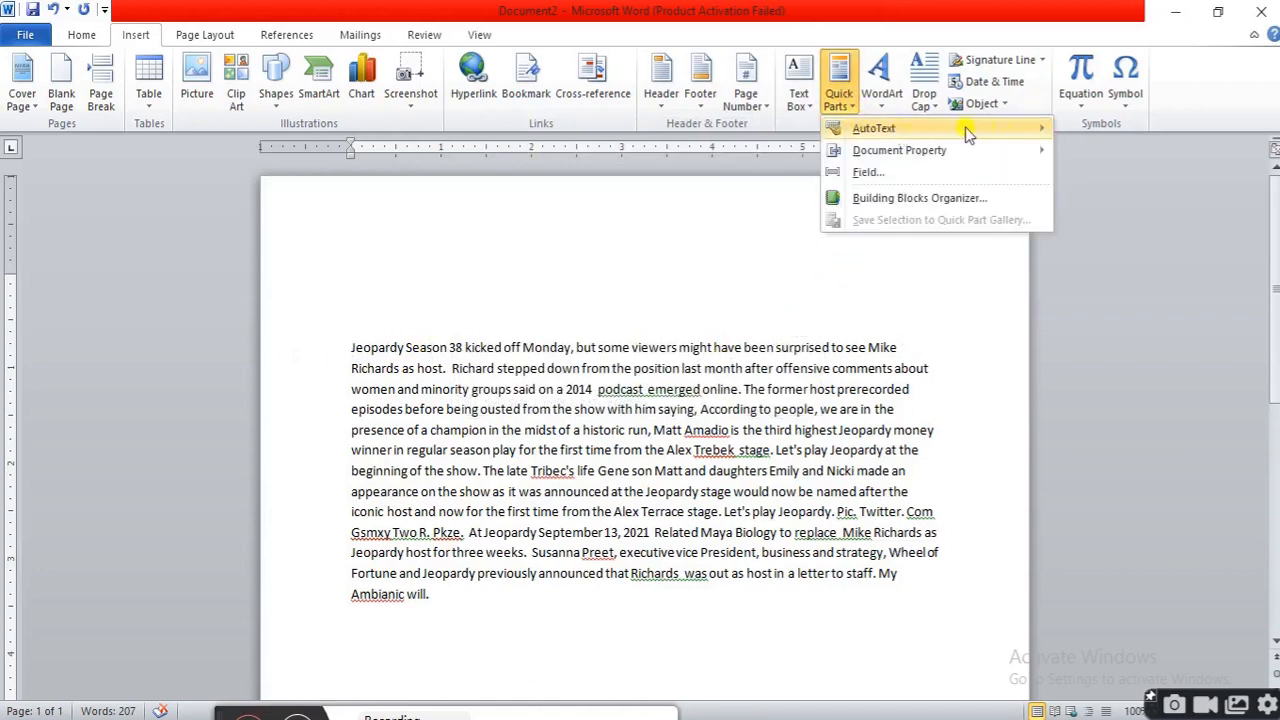
mouse_move(1015, 128)
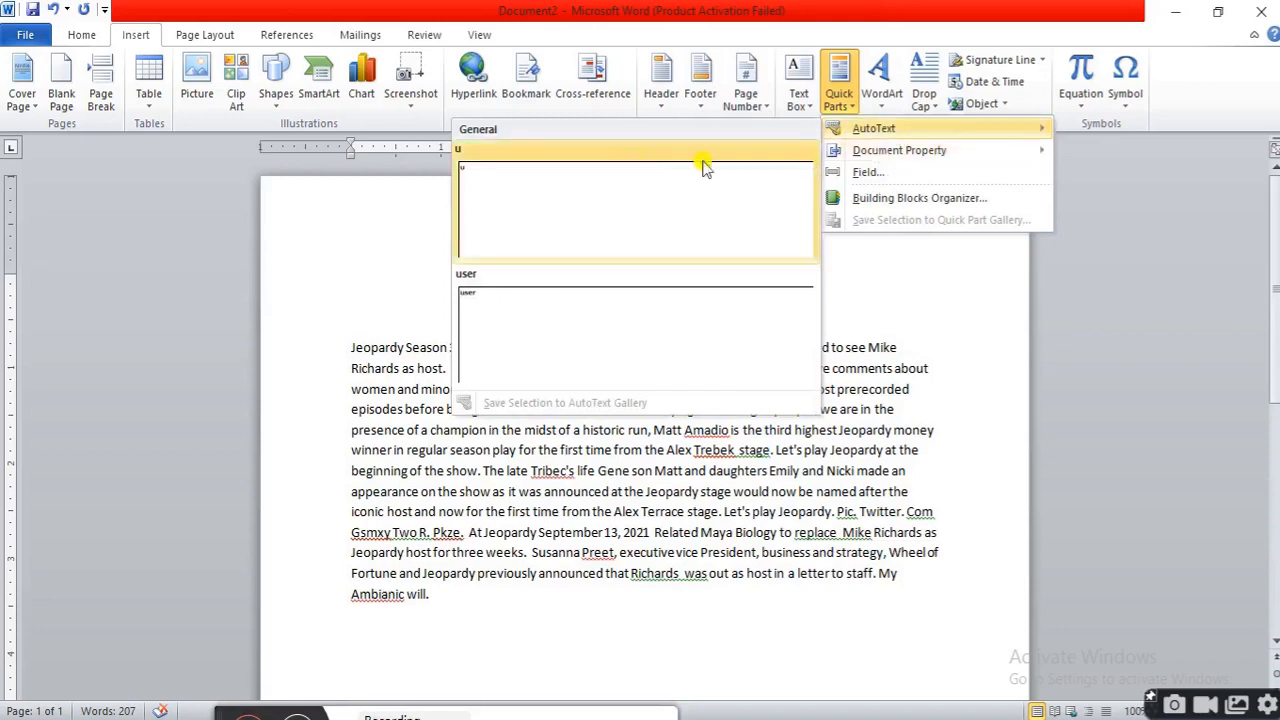
click(482, 306)
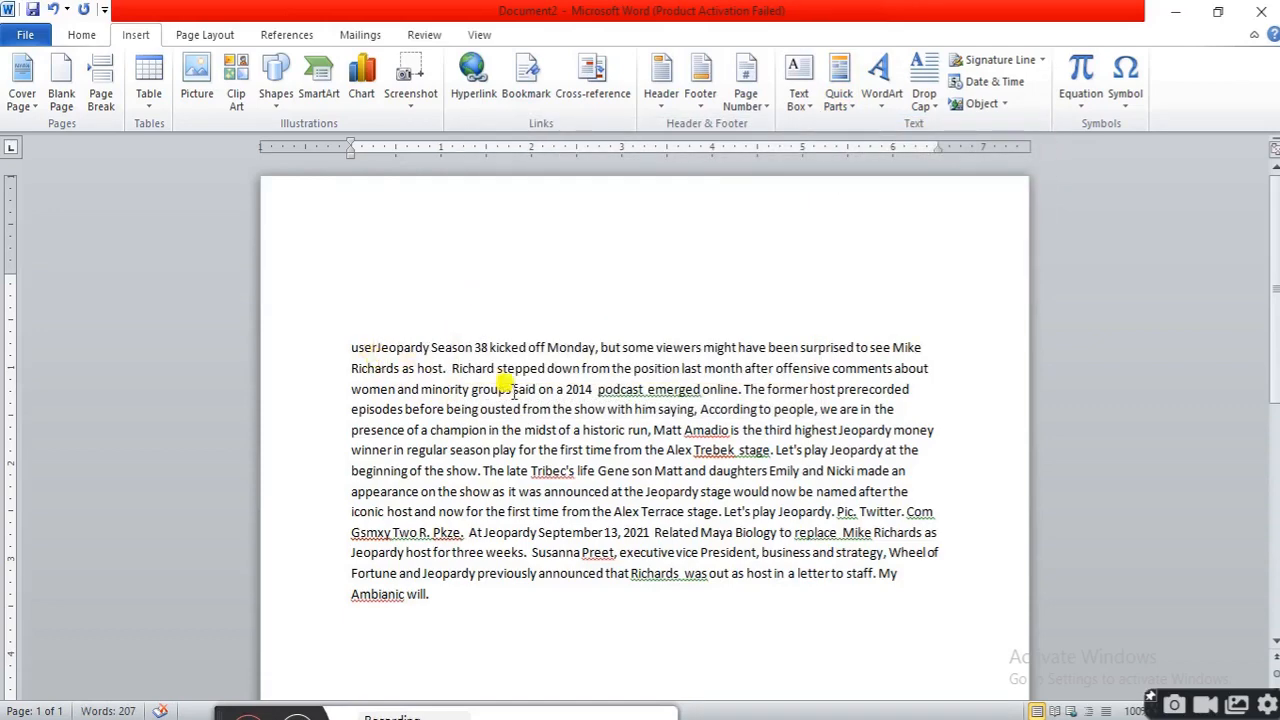
key(Up)
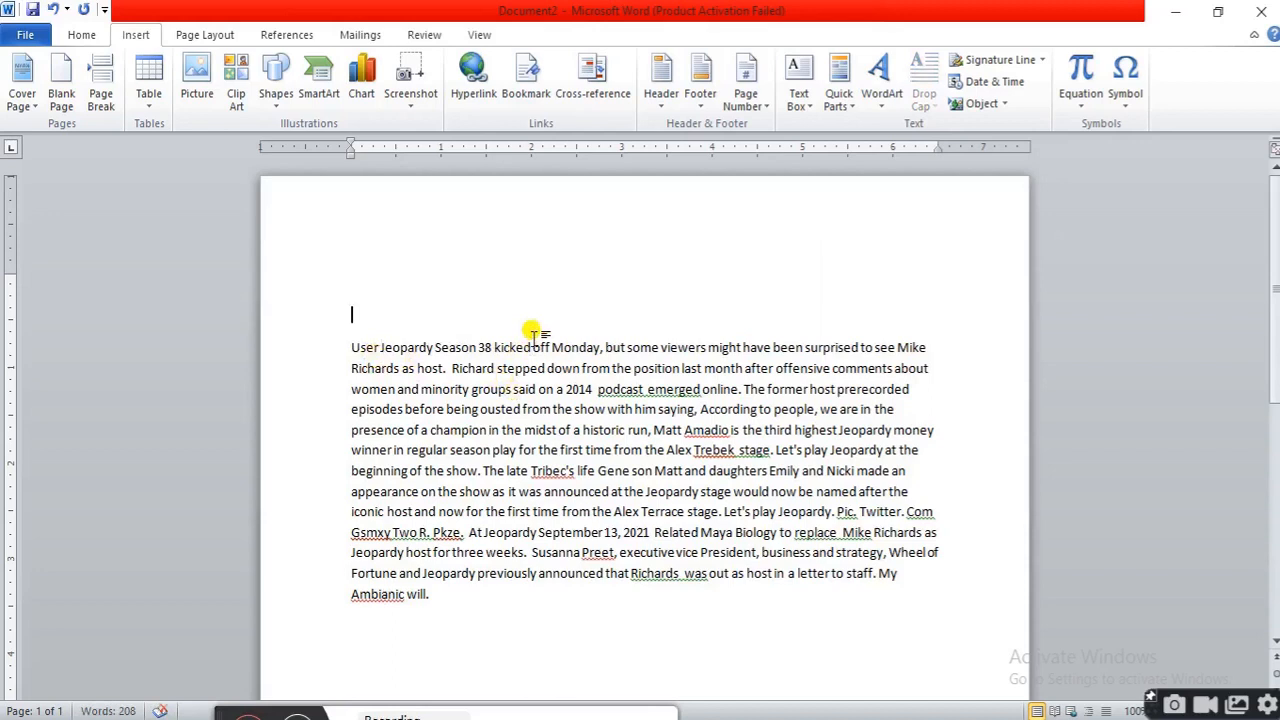
Add the built-in Alphabet header to the page
click(660, 105)
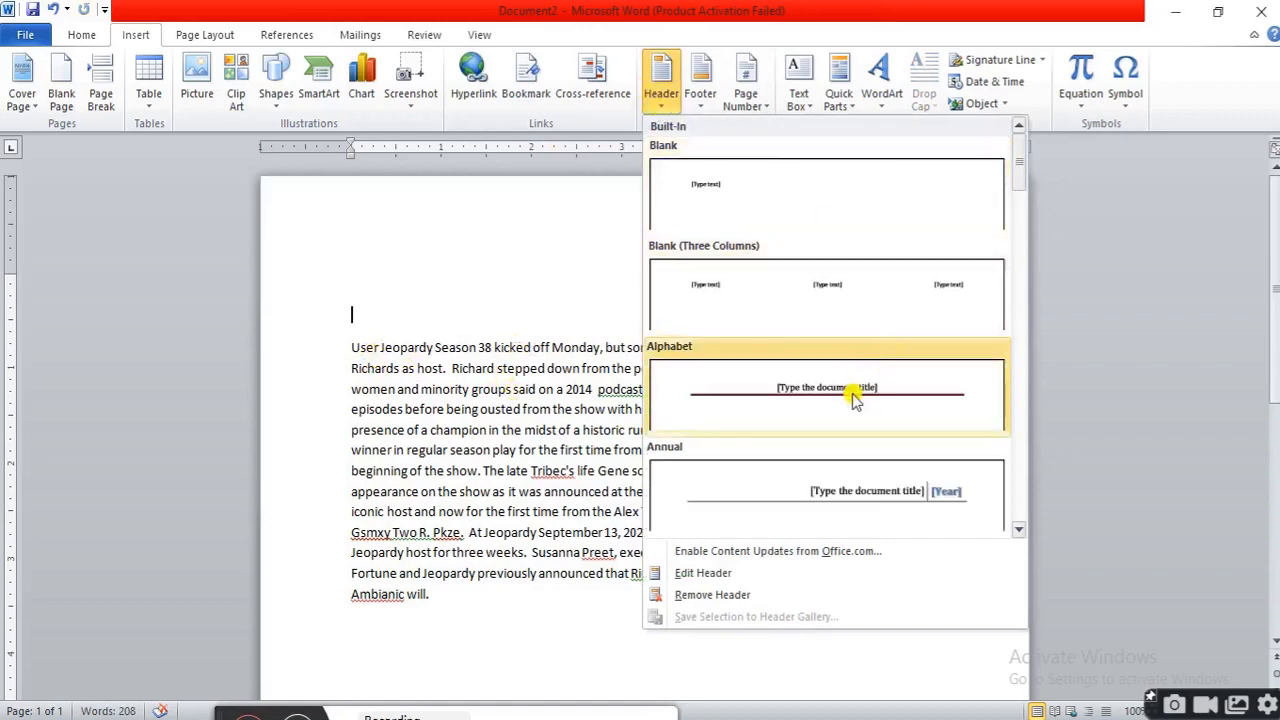
click(866, 394)
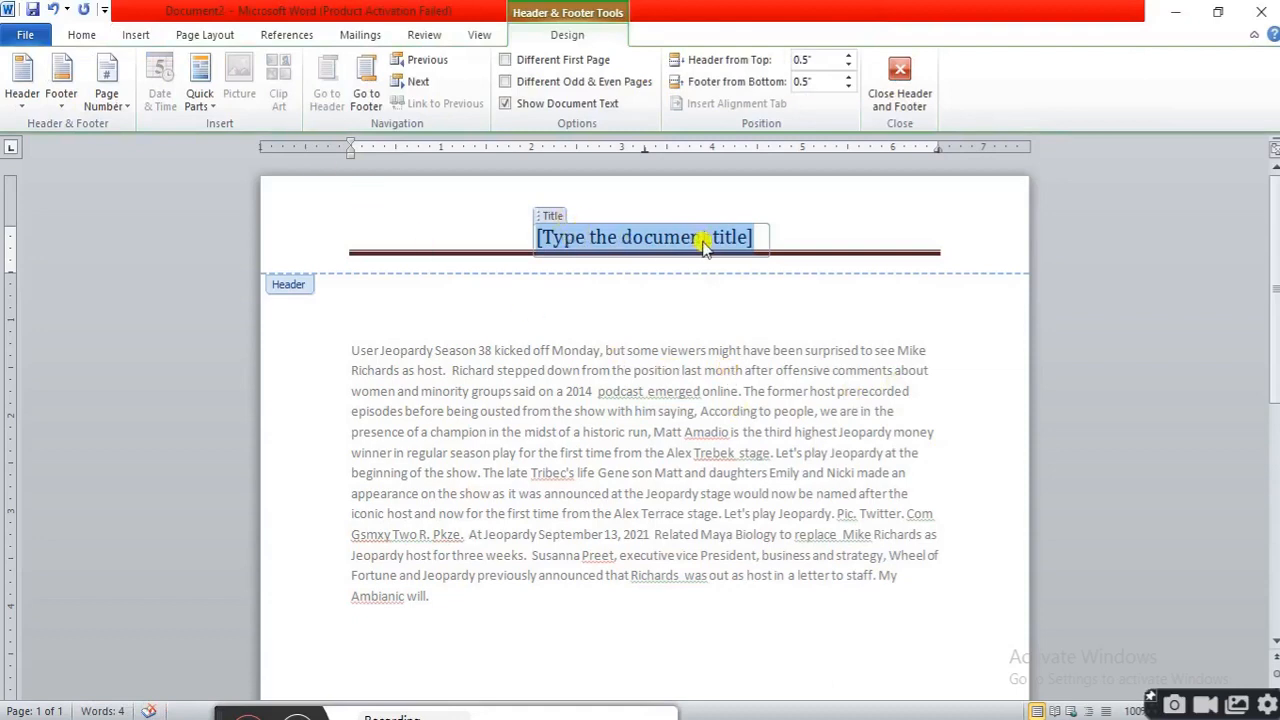
Insert the "user" AutoText entry into the header's title placeholder and return to the document body
click(136, 34)
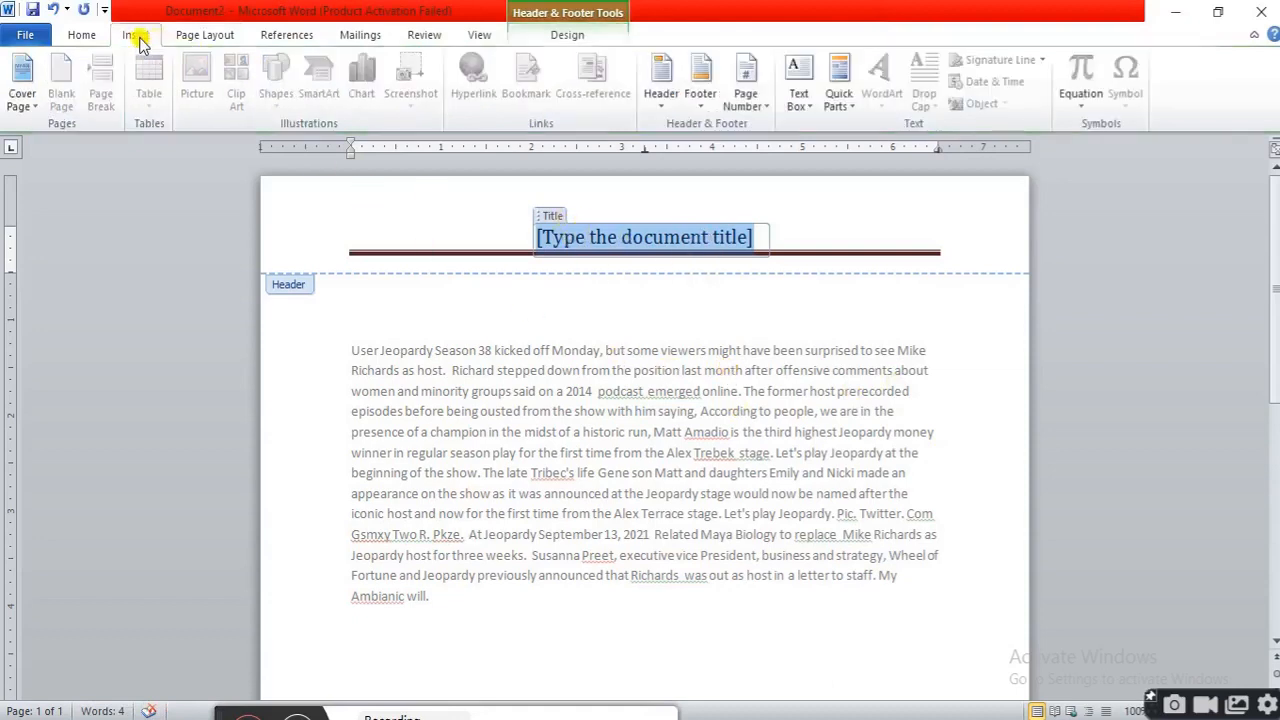
click(852, 106)
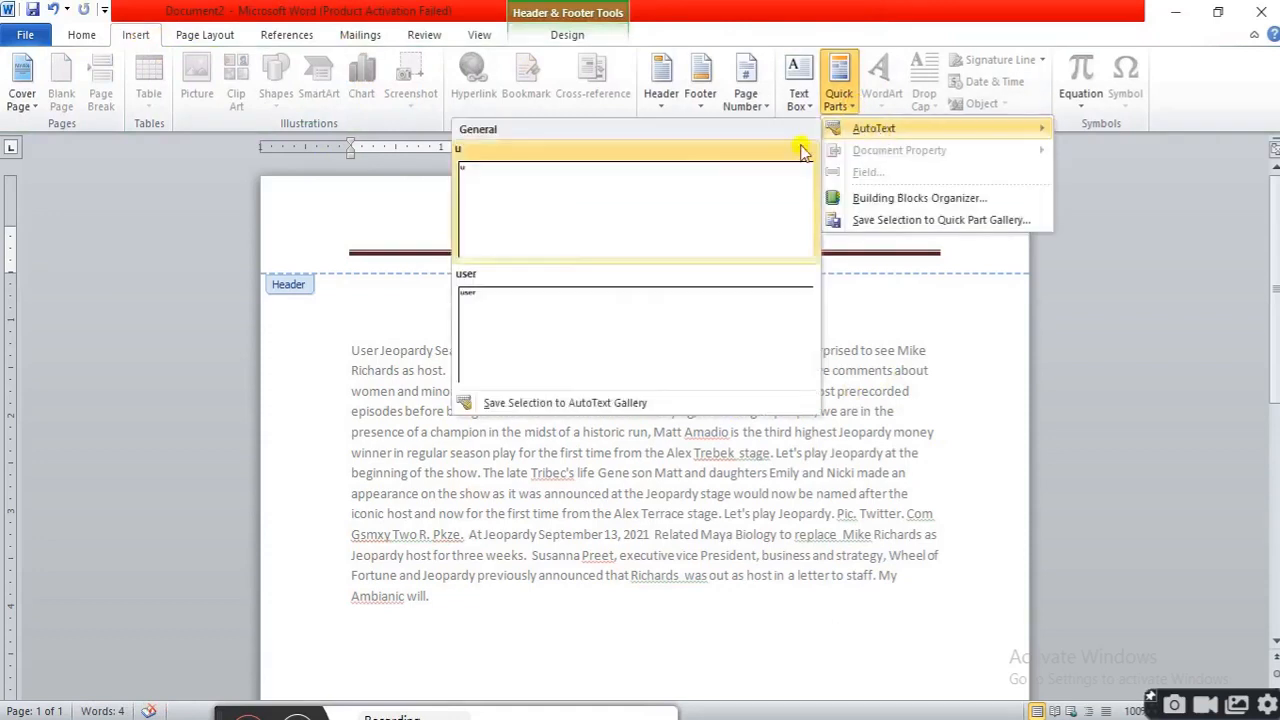
click(478, 295)
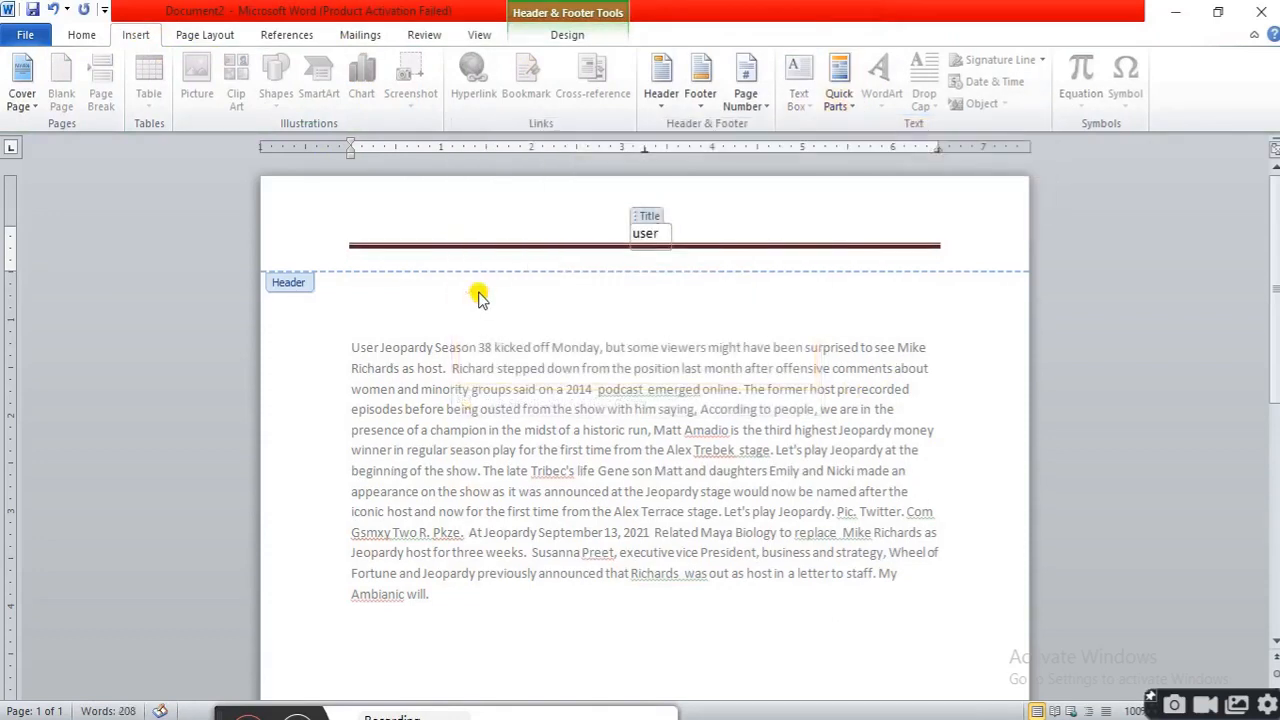
double_click(732, 372)
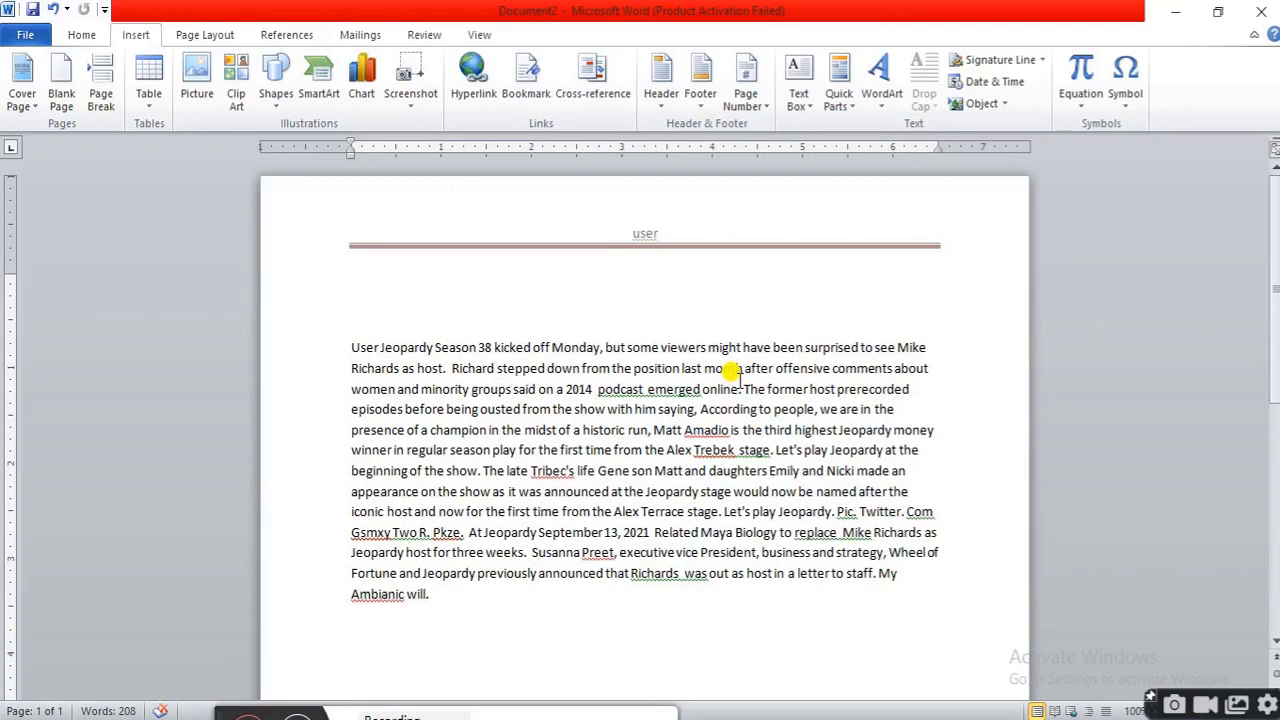
Insert a Company document property on the empty line above the paragraph and enter Digital Classroom
click(855, 110)
mouse_move(885, 131)
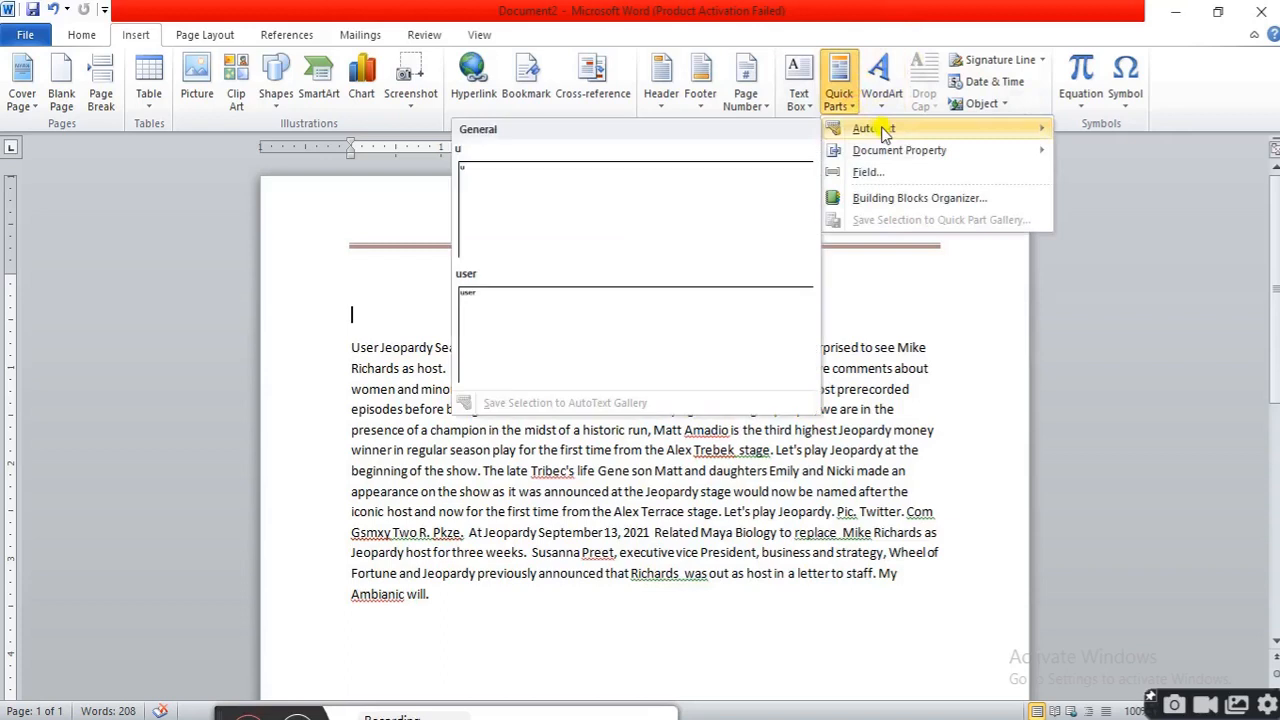
mouse_move(917, 153)
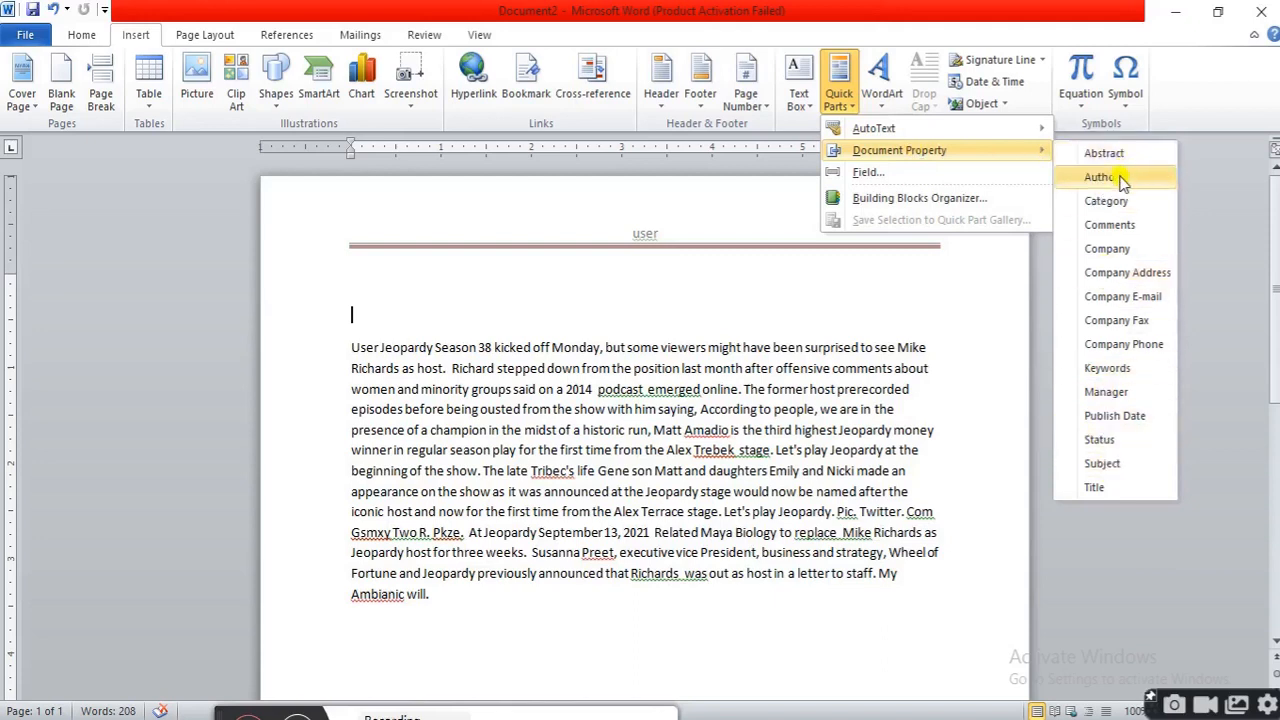
click(1127, 252)
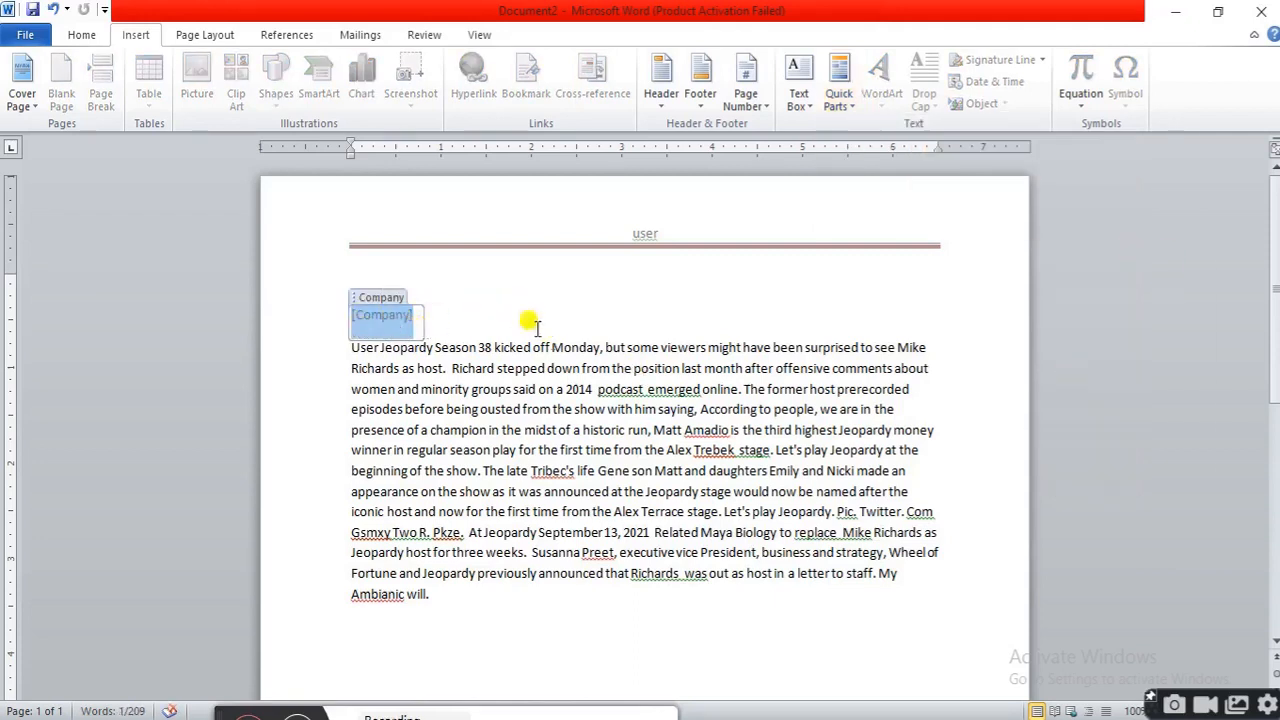
text(D)
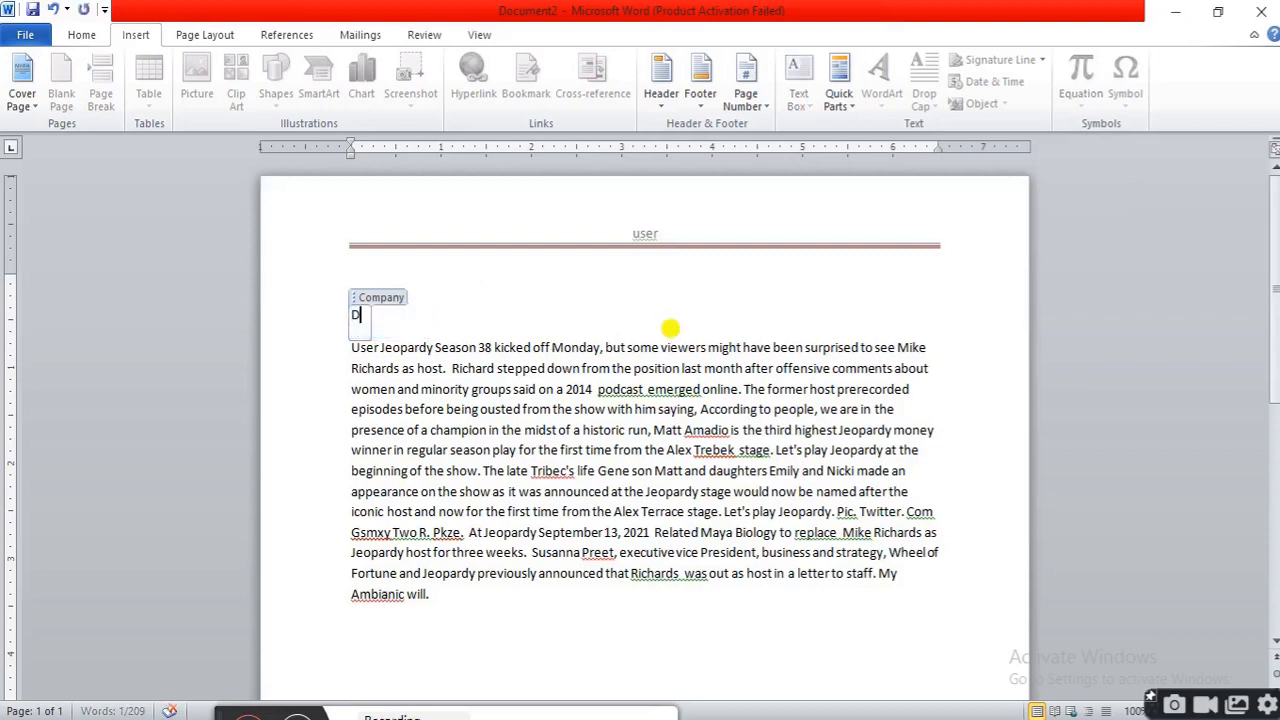
text(igital C)
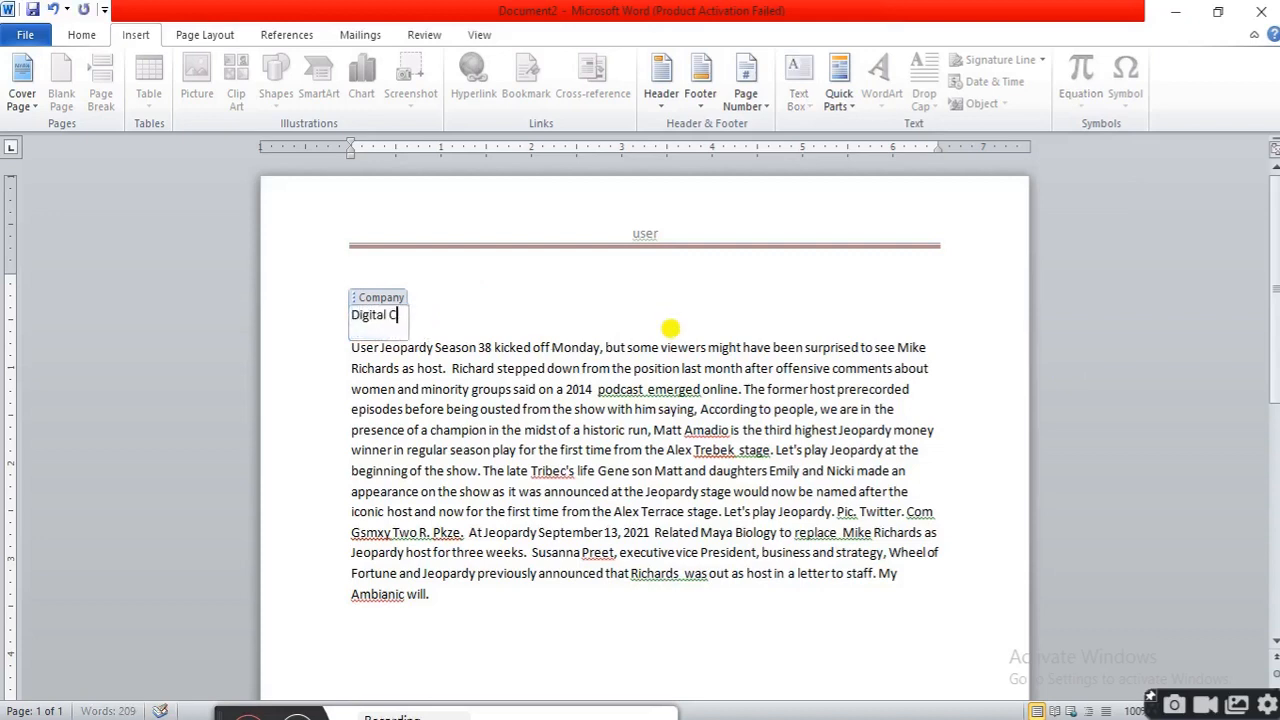
text(lassroom)
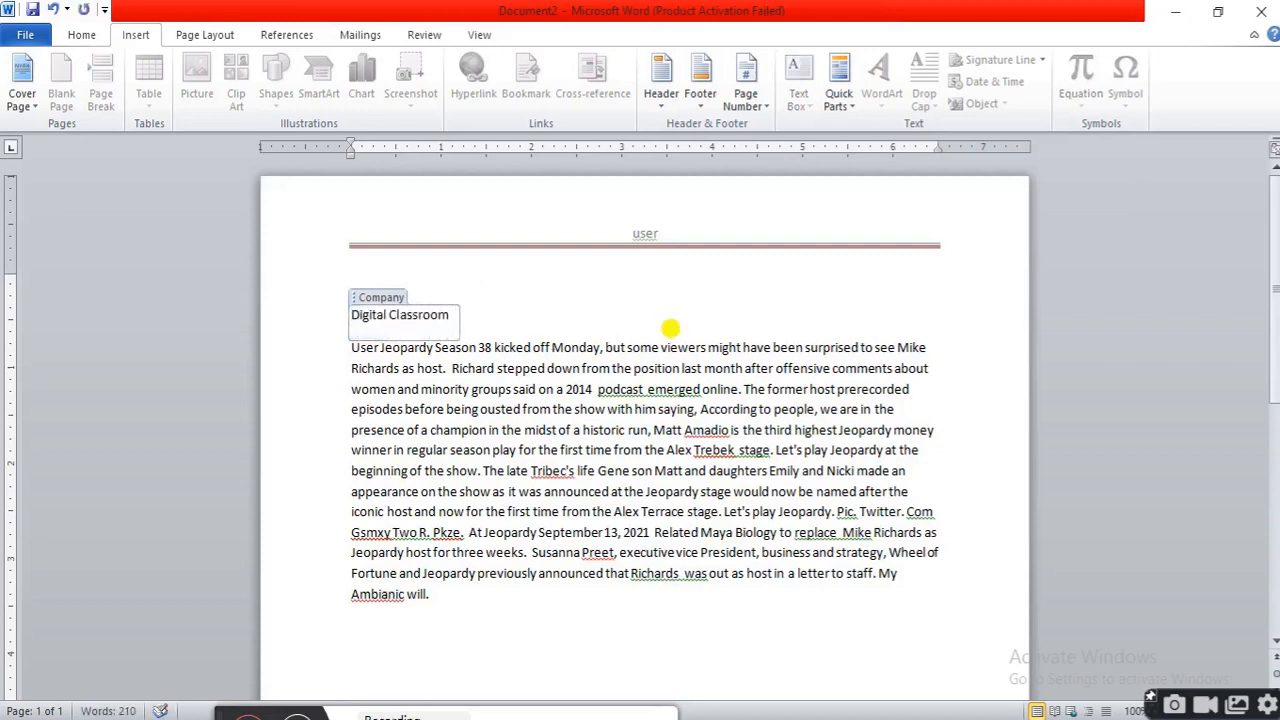
click(624, 374)
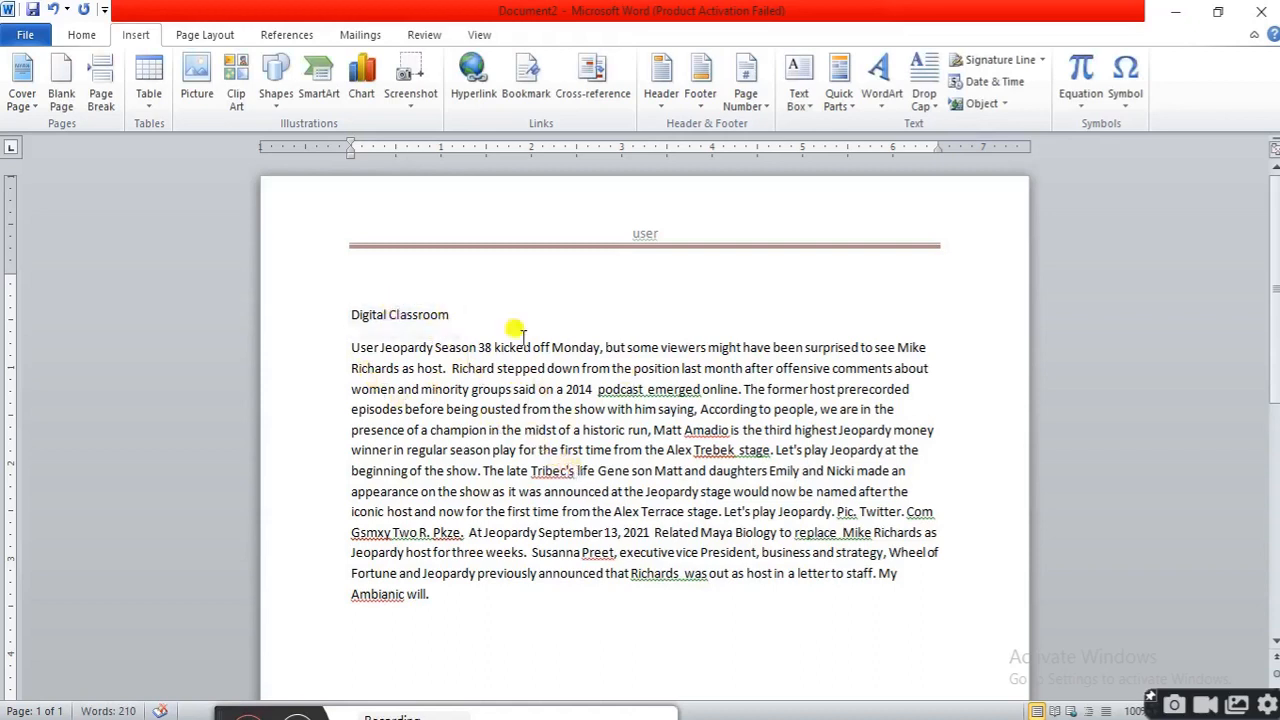
click(427, 310)
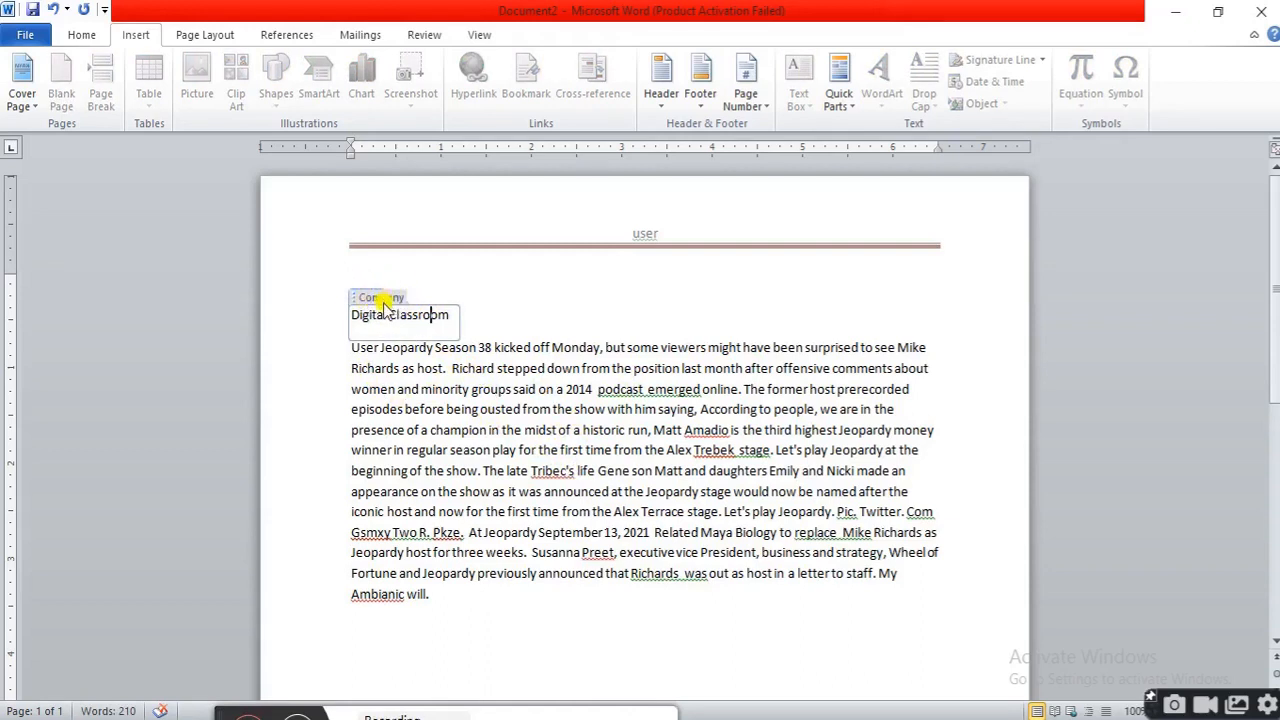
click(858, 110)
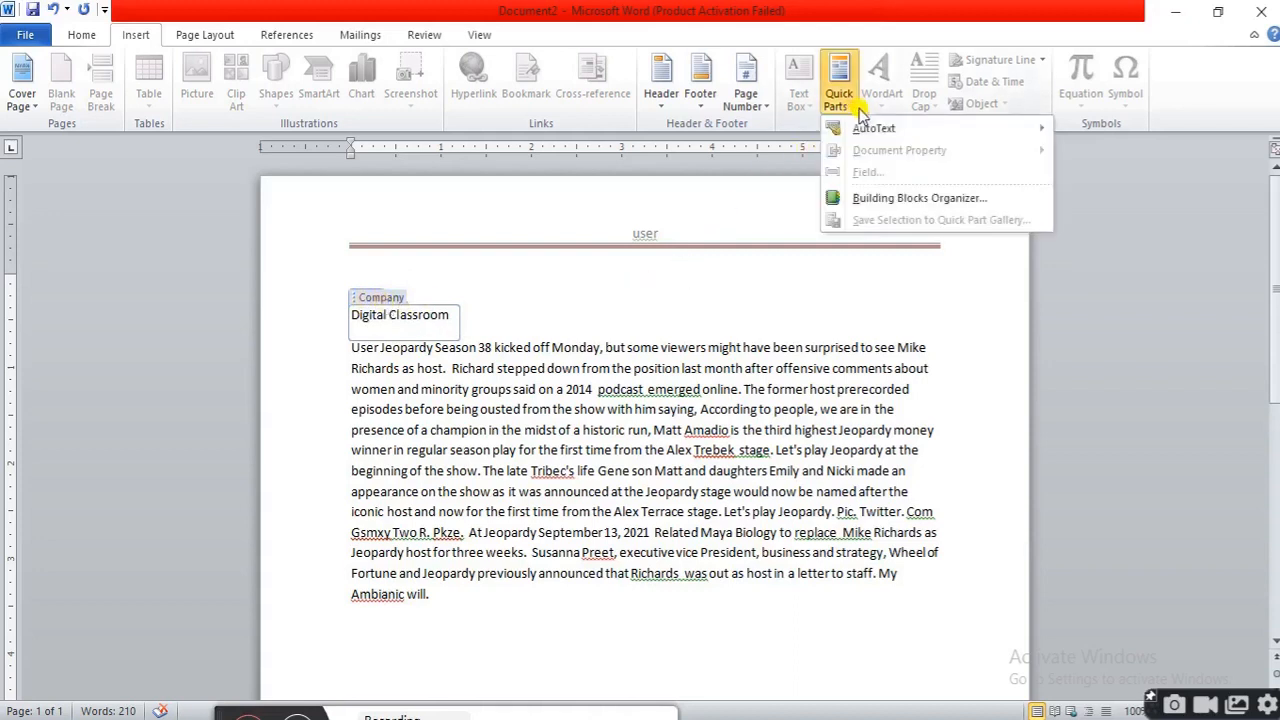
click(720, 338)
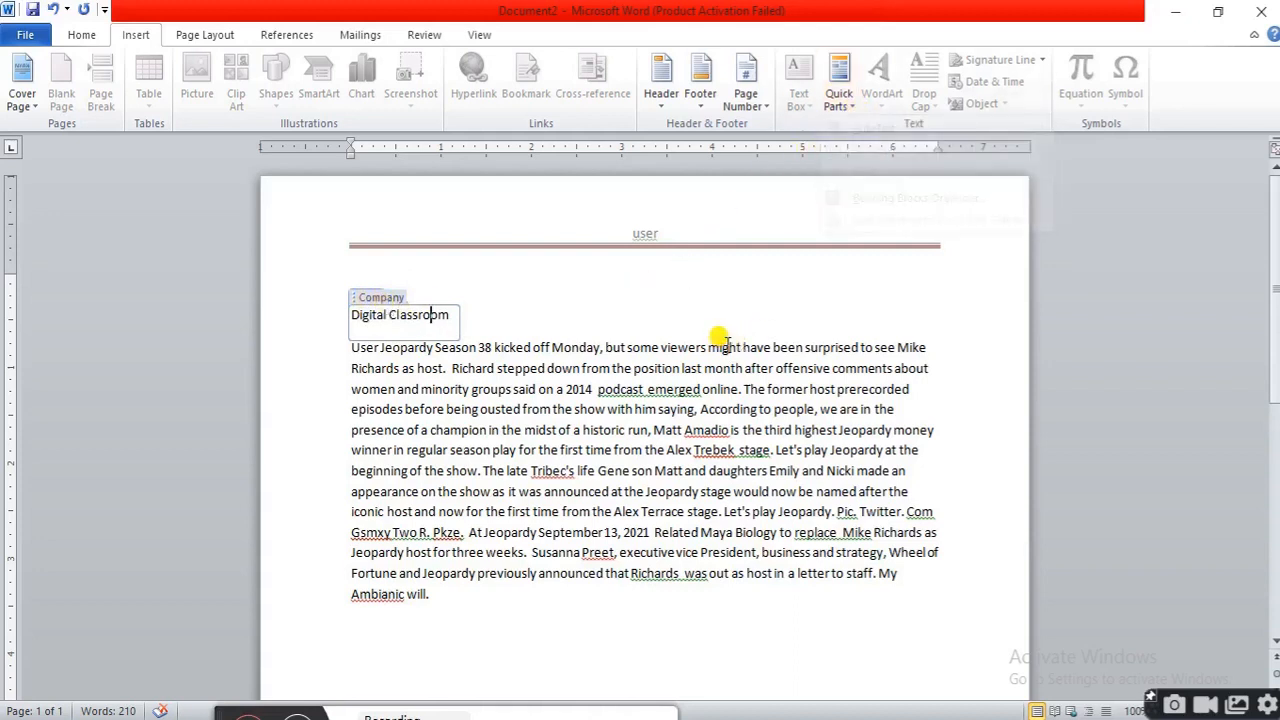
click(541, 386)
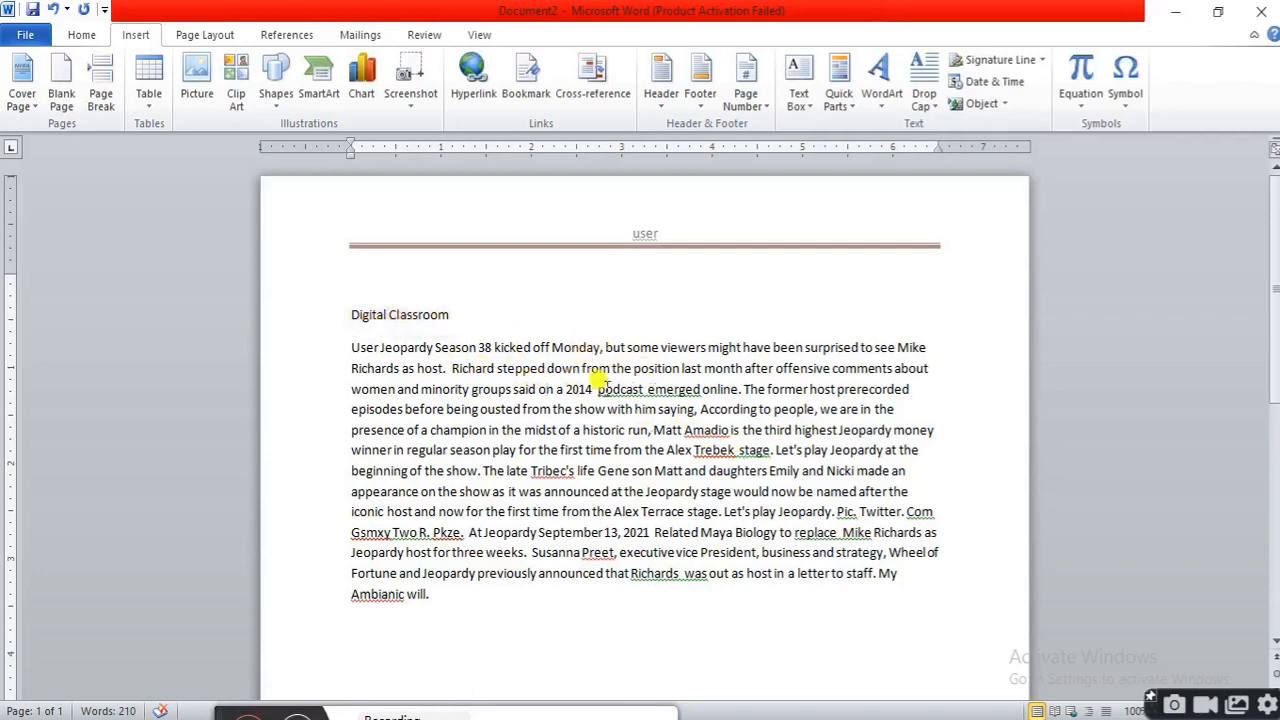
scroll(640, 405, down, 3)
scroll(648, 412, up, 3)
click(432, 316)
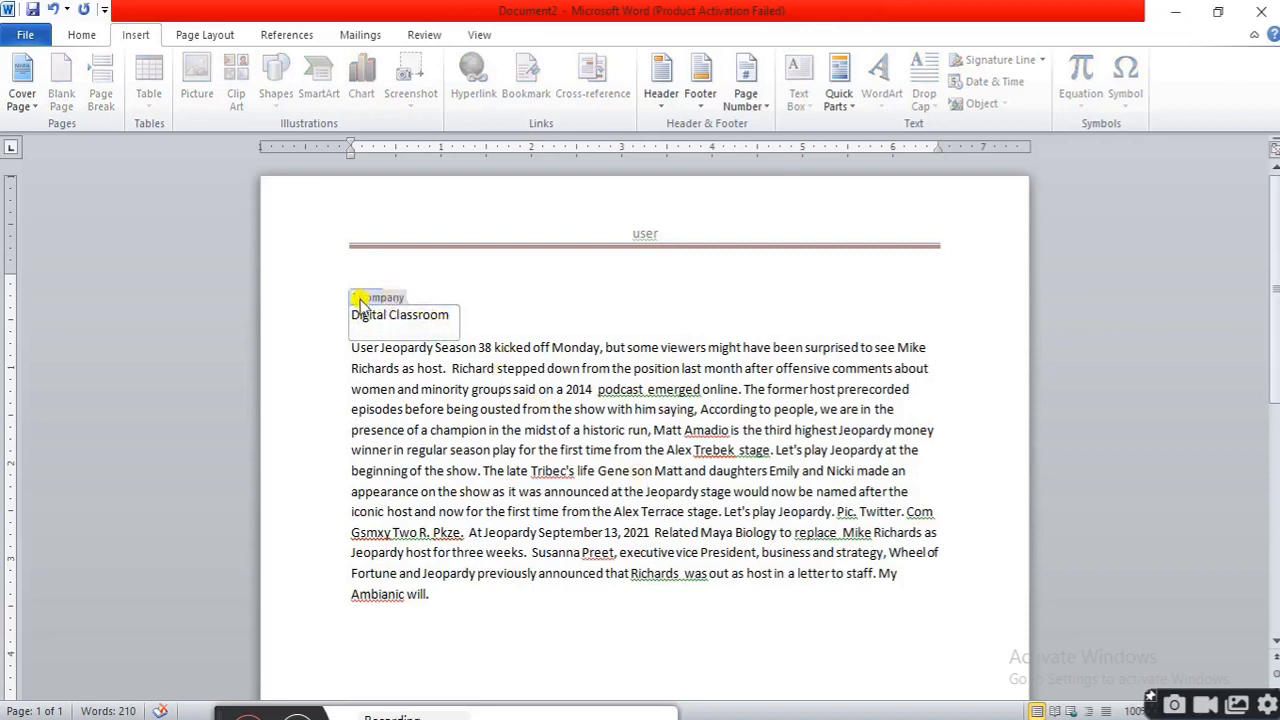
Insert a Publish Date document property at the start of the paragraph and set it to 26/02/2022
click(505, 340)
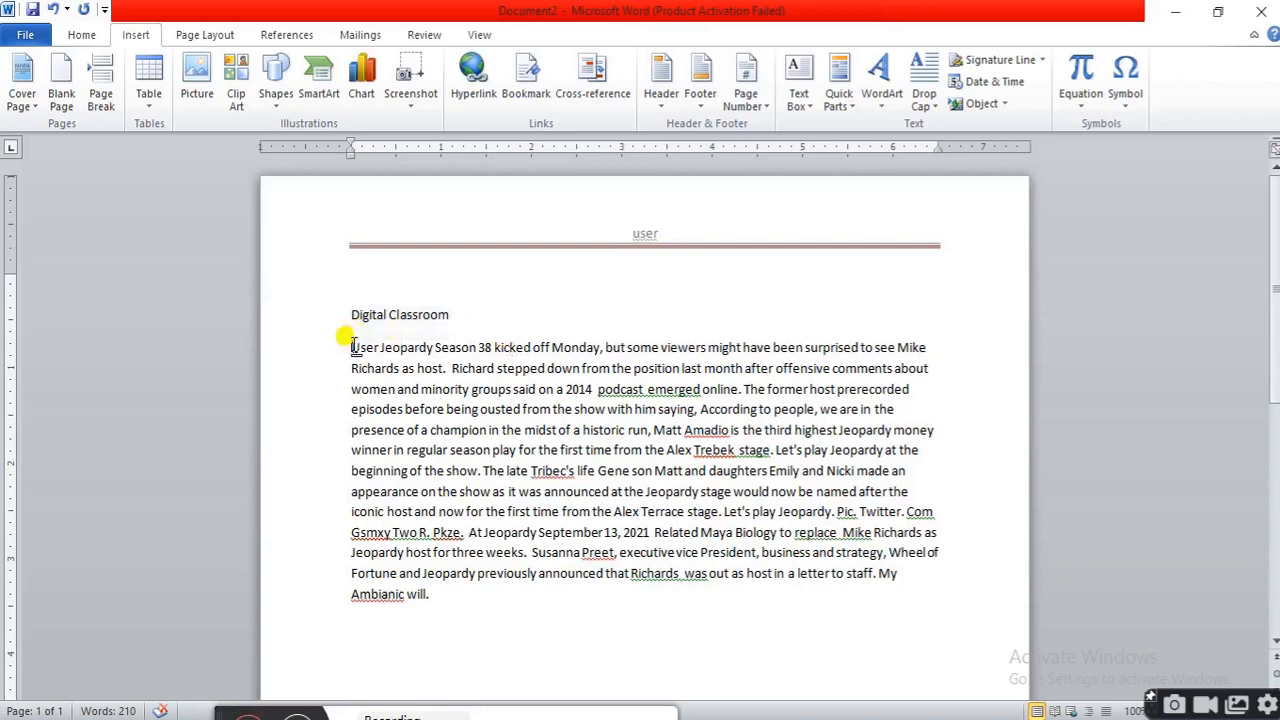
click(845, 95)
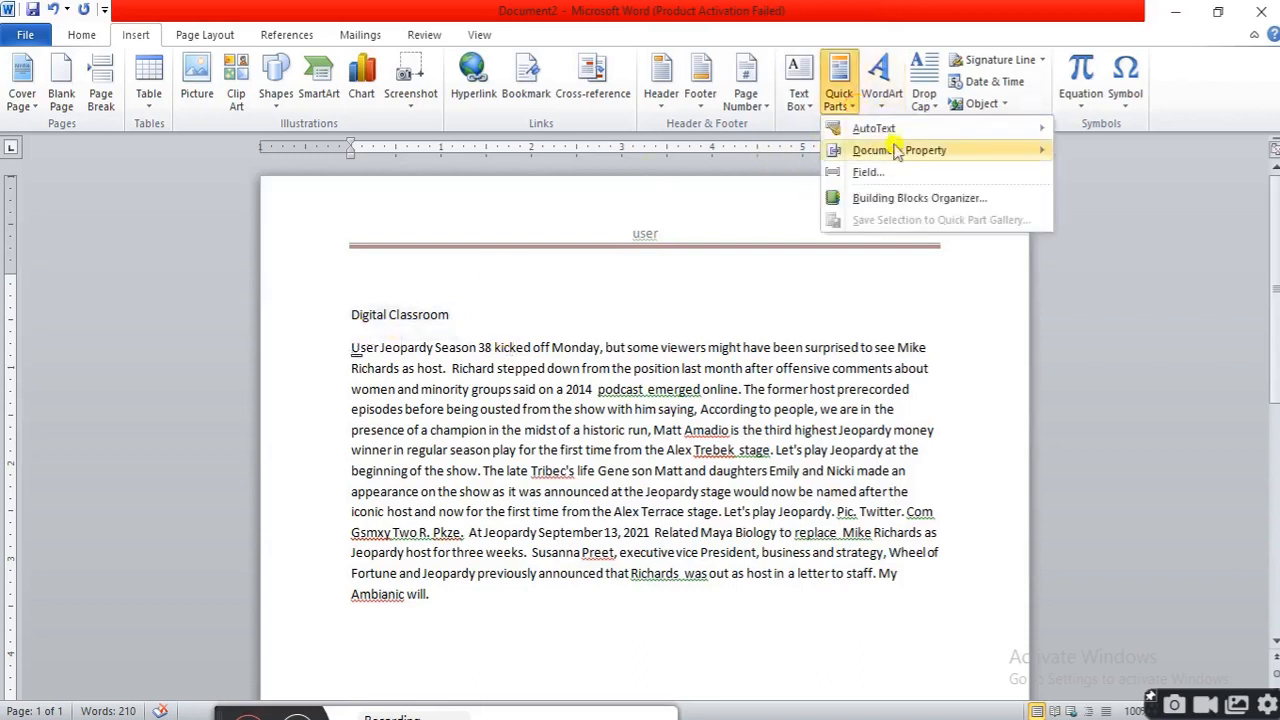
mouse_move(910, 155)
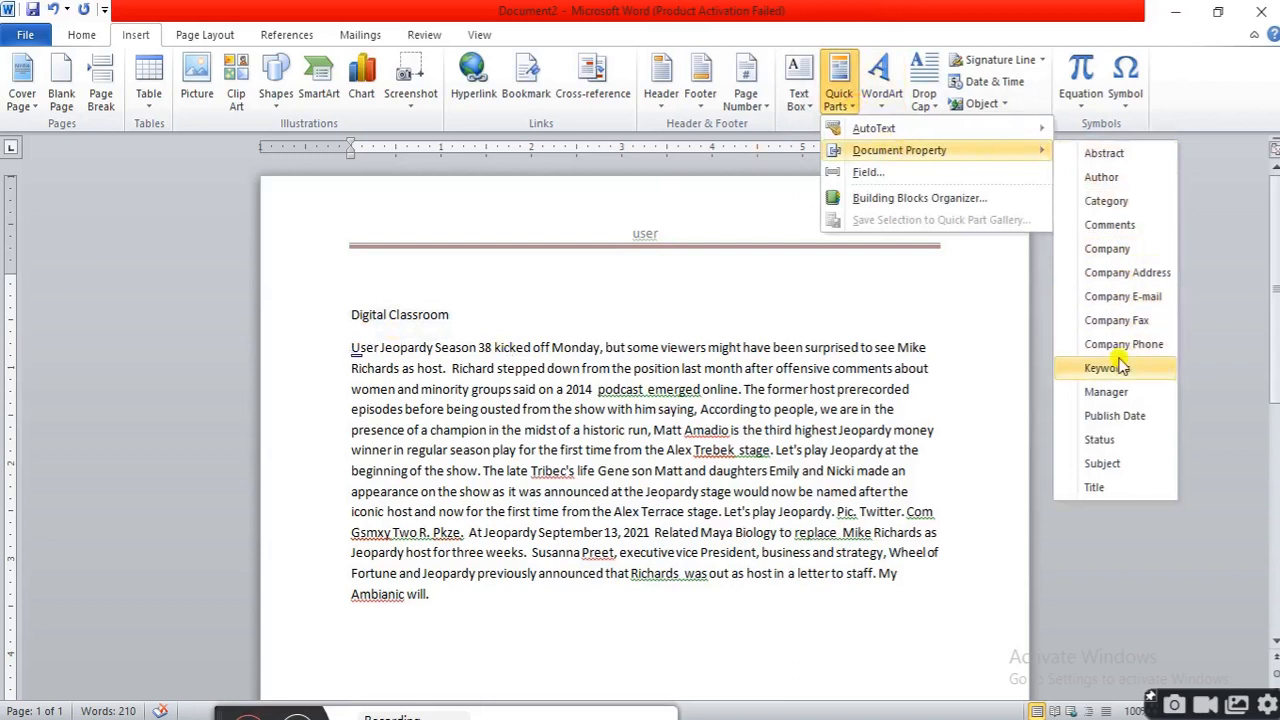
click(1122, 420)
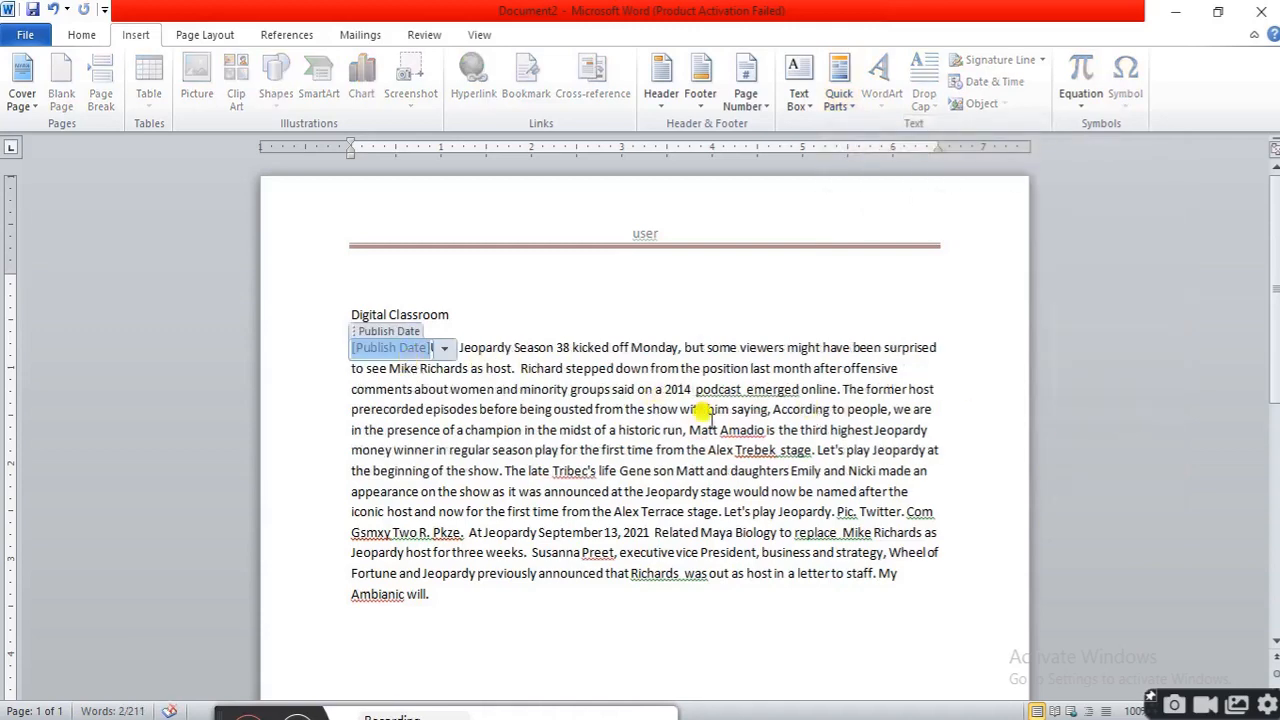
text(26/02/)
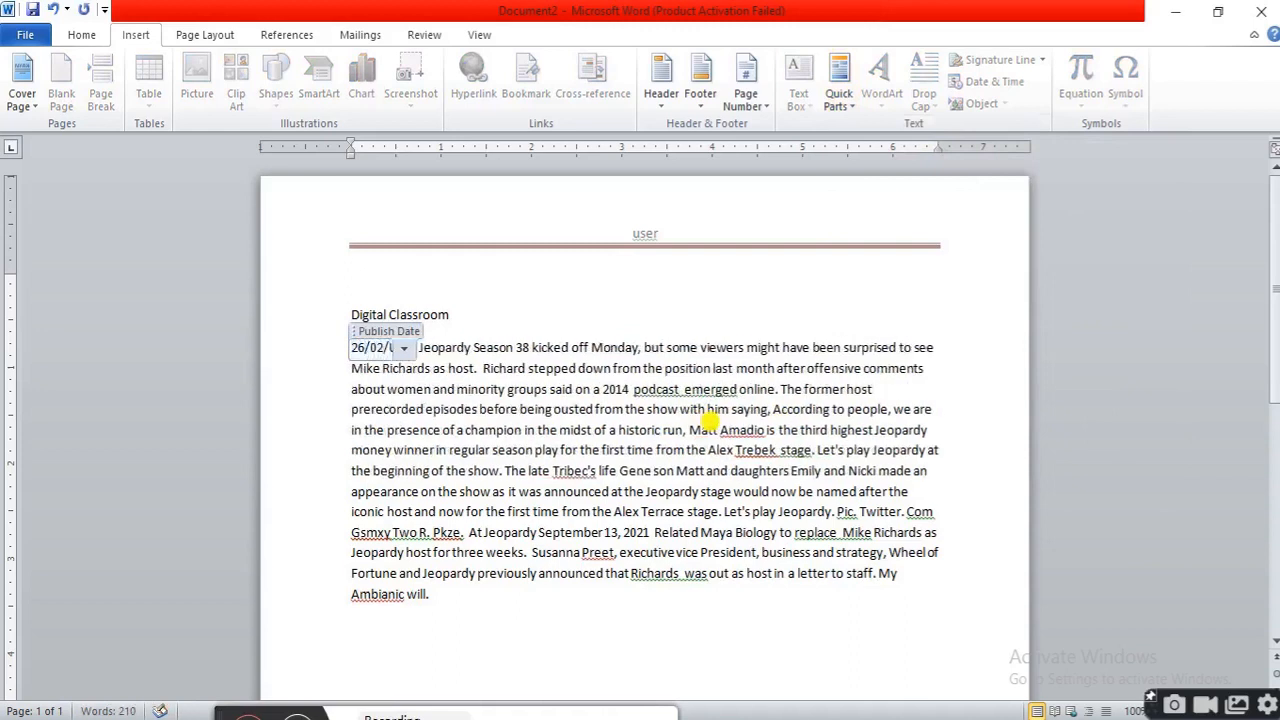
text(2022)
click(532, 431)
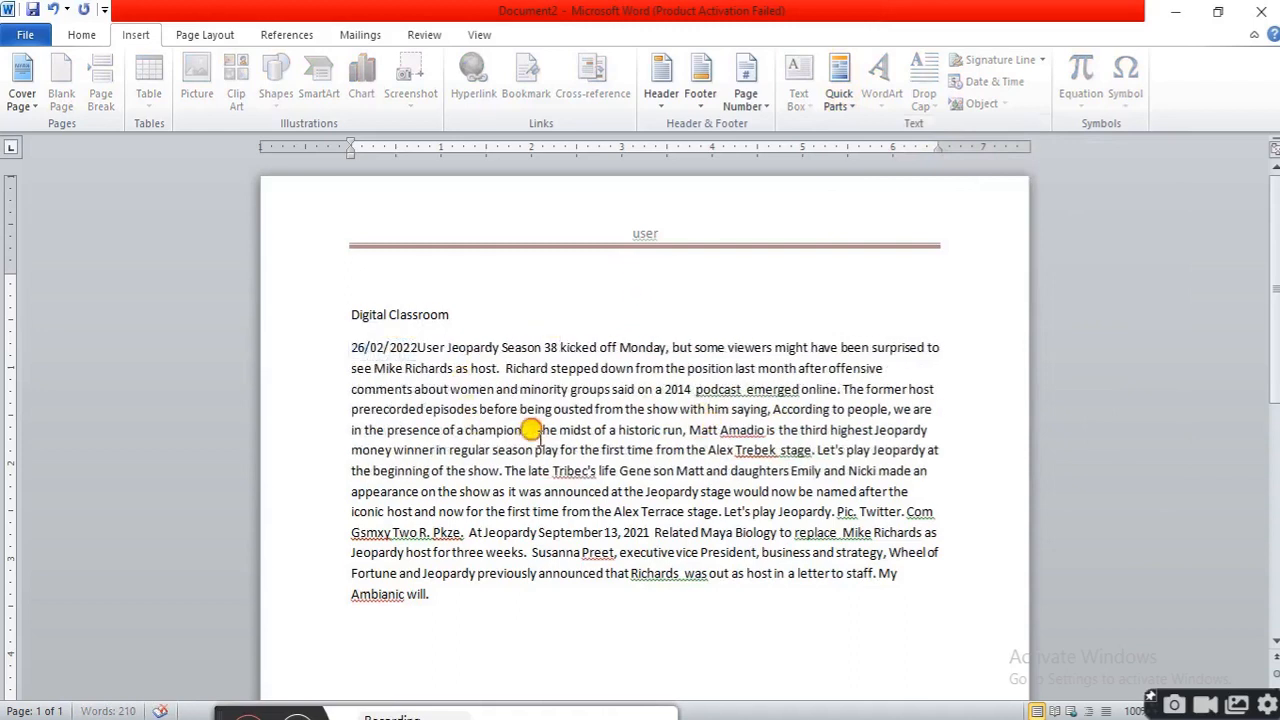
Change the Publish Date property to 02/28/2022 using its date picker
click(414, 347)
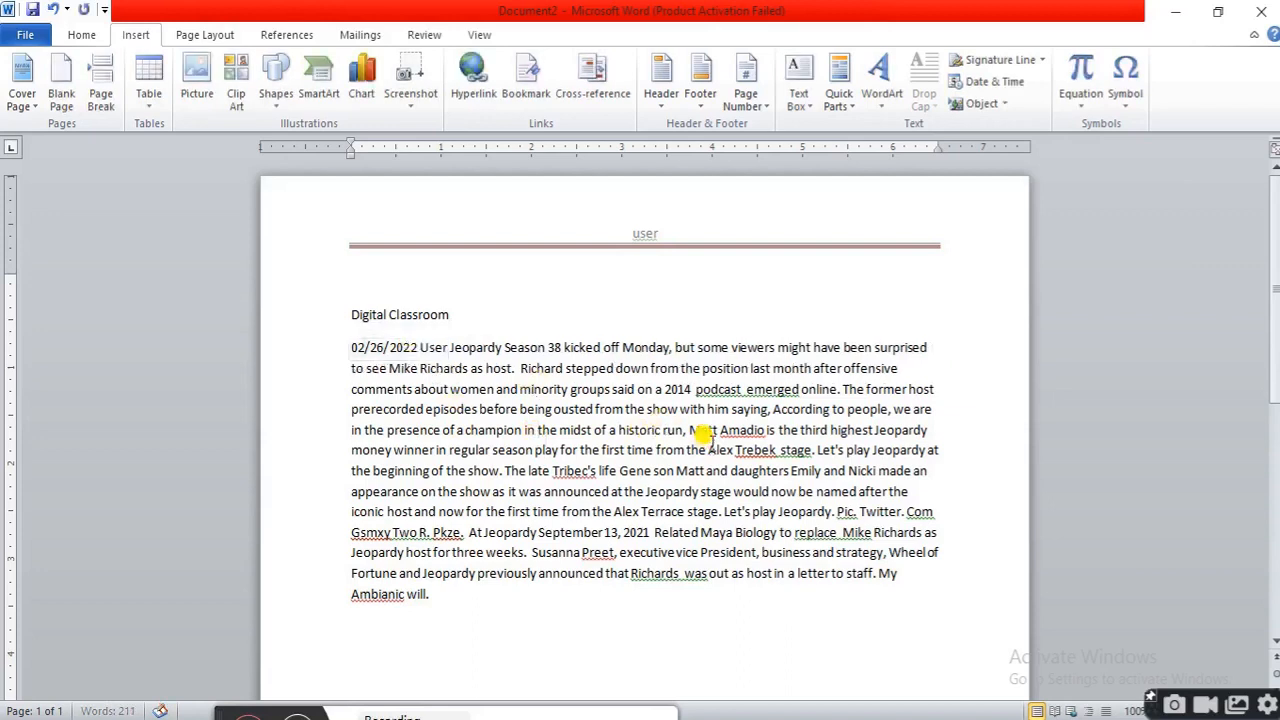
click(403, 343)
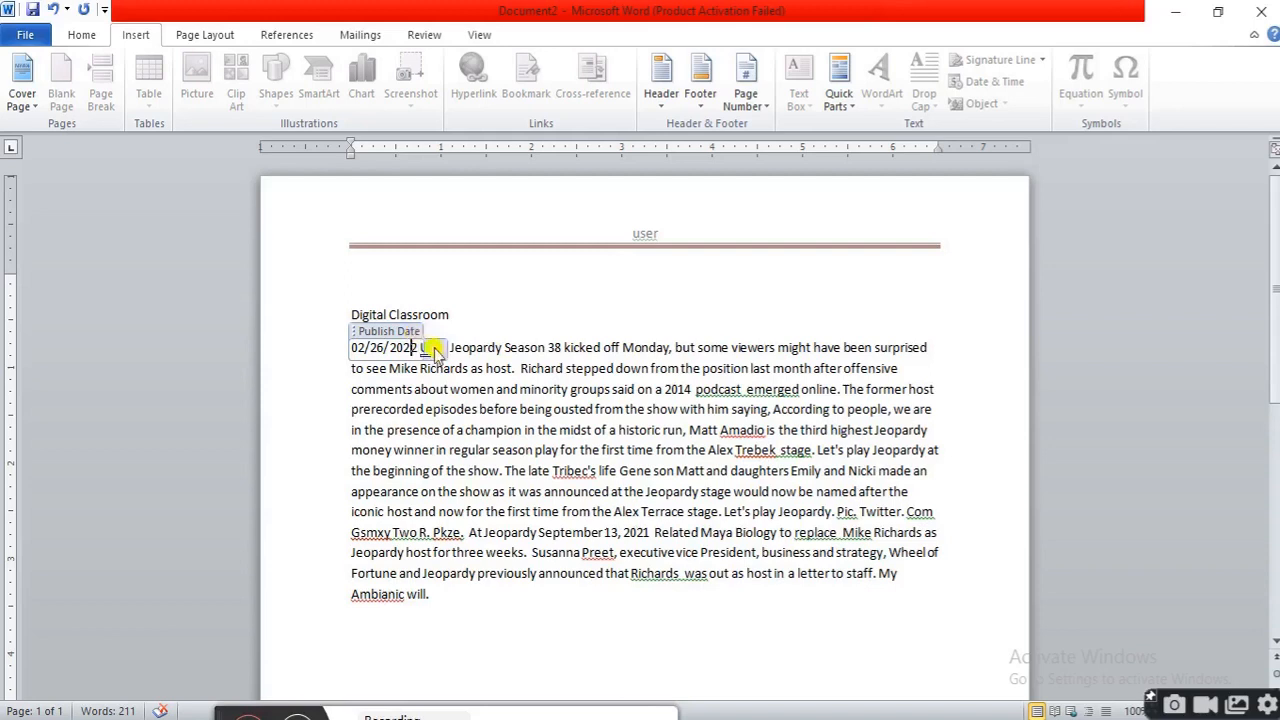
click(384, 348)
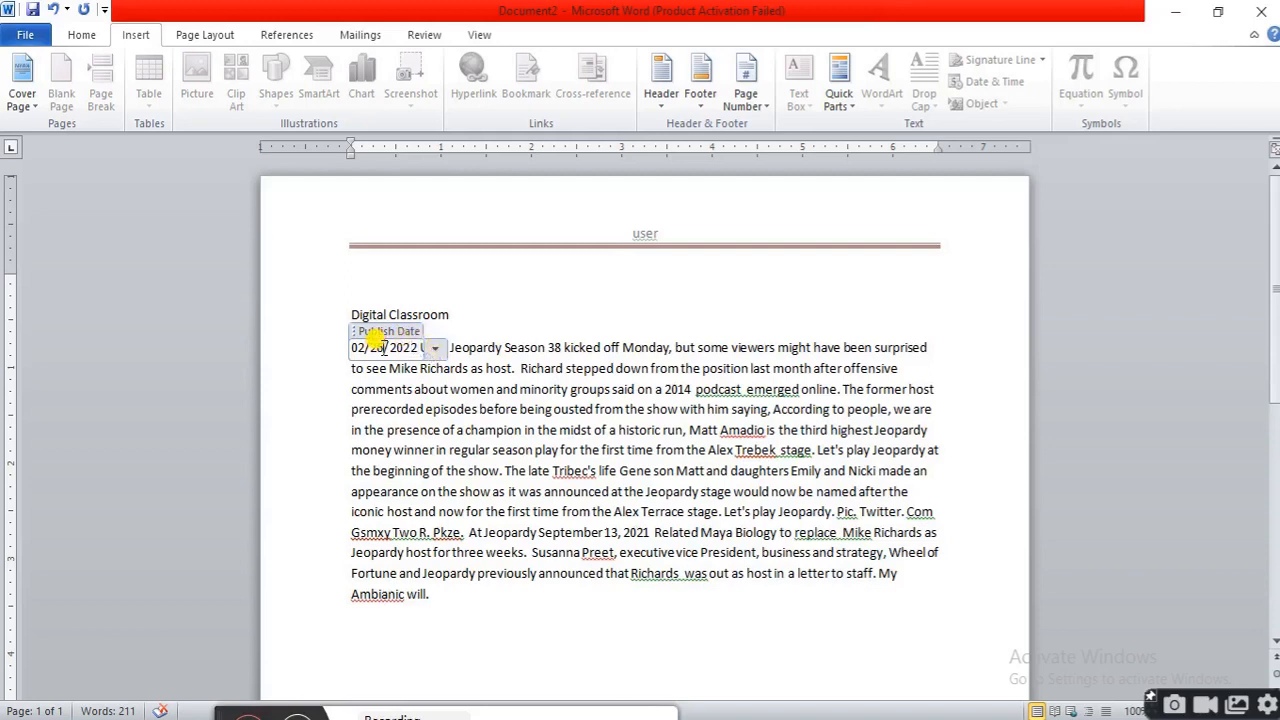
click(435, 348)
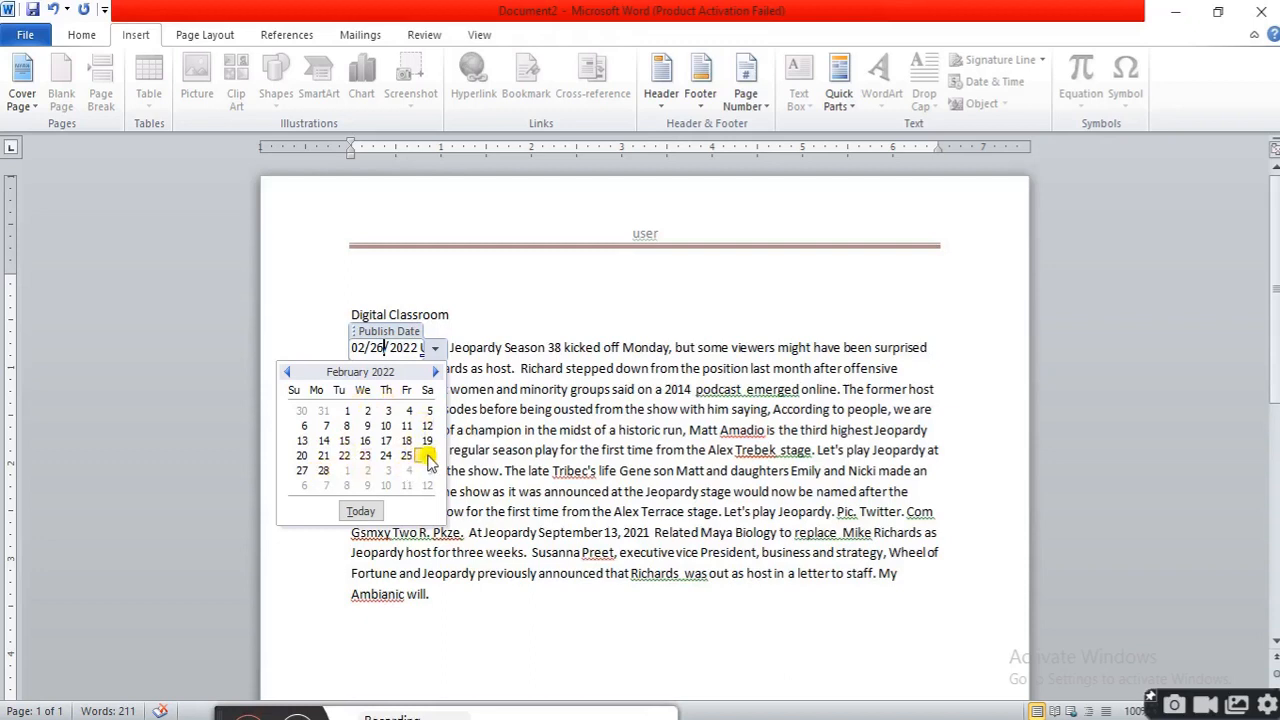
click(323, 470)
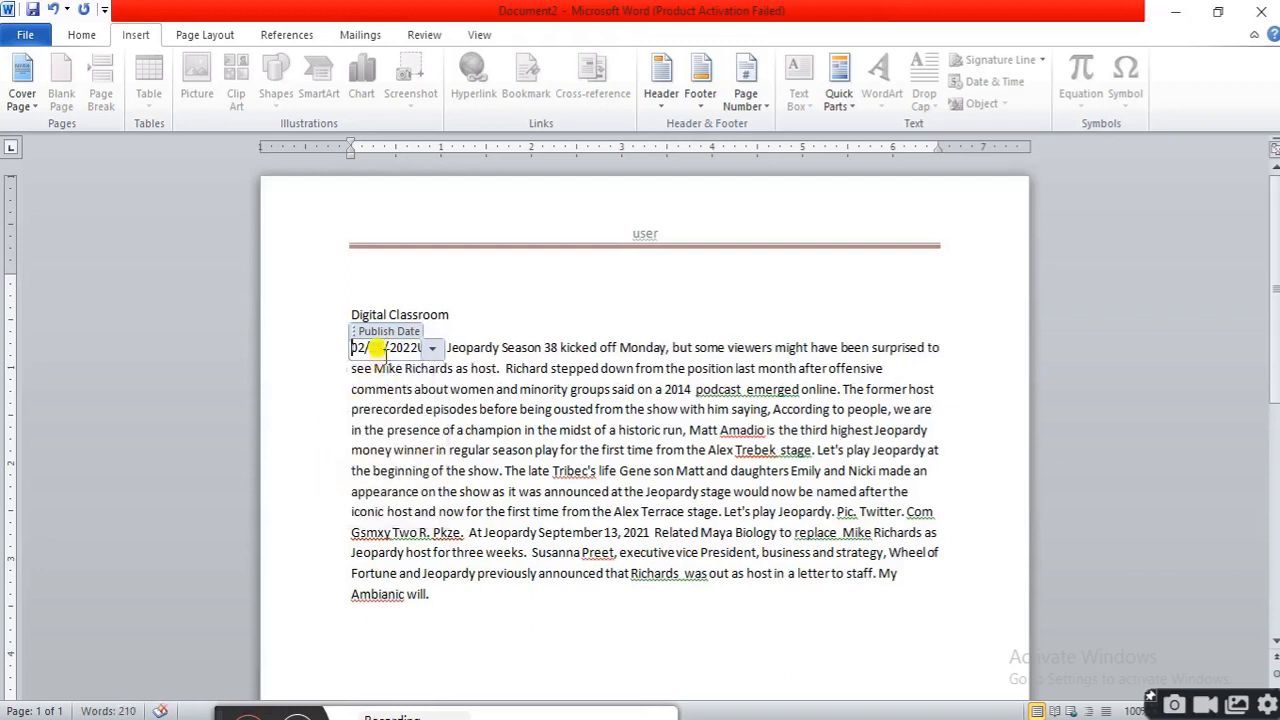
click(467, 389)
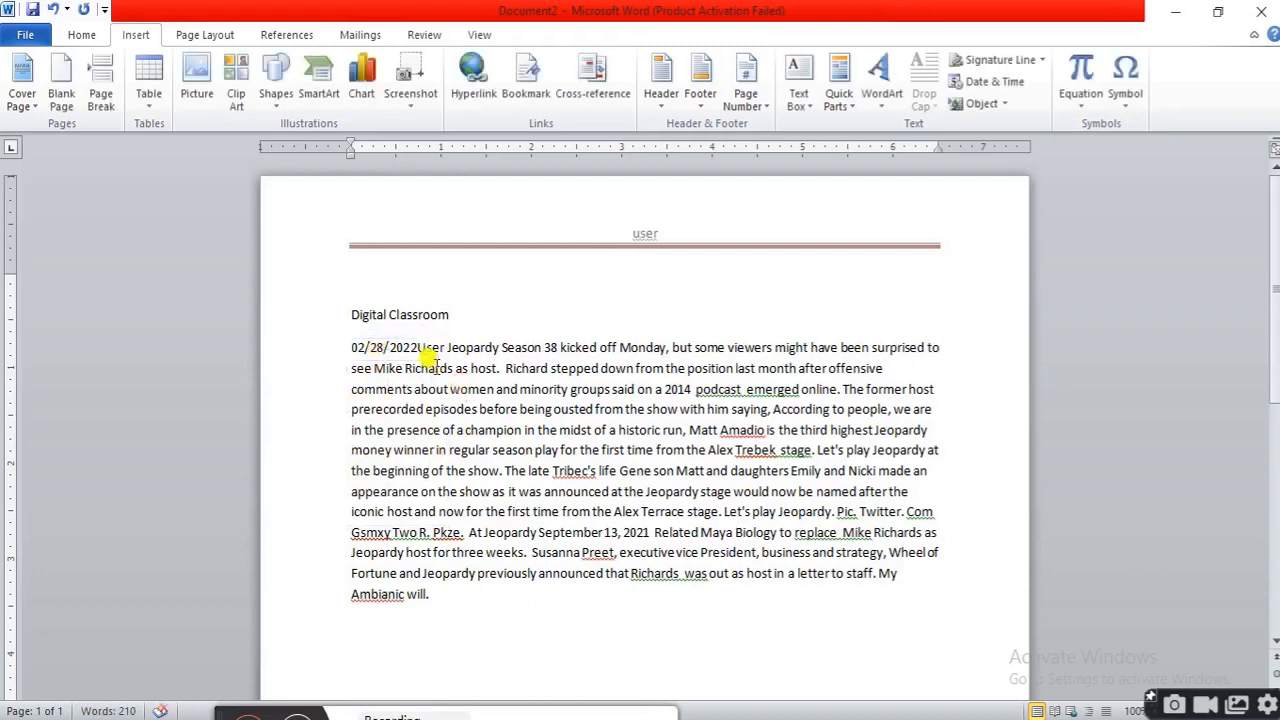
click(412, 341)
click(660, 480)
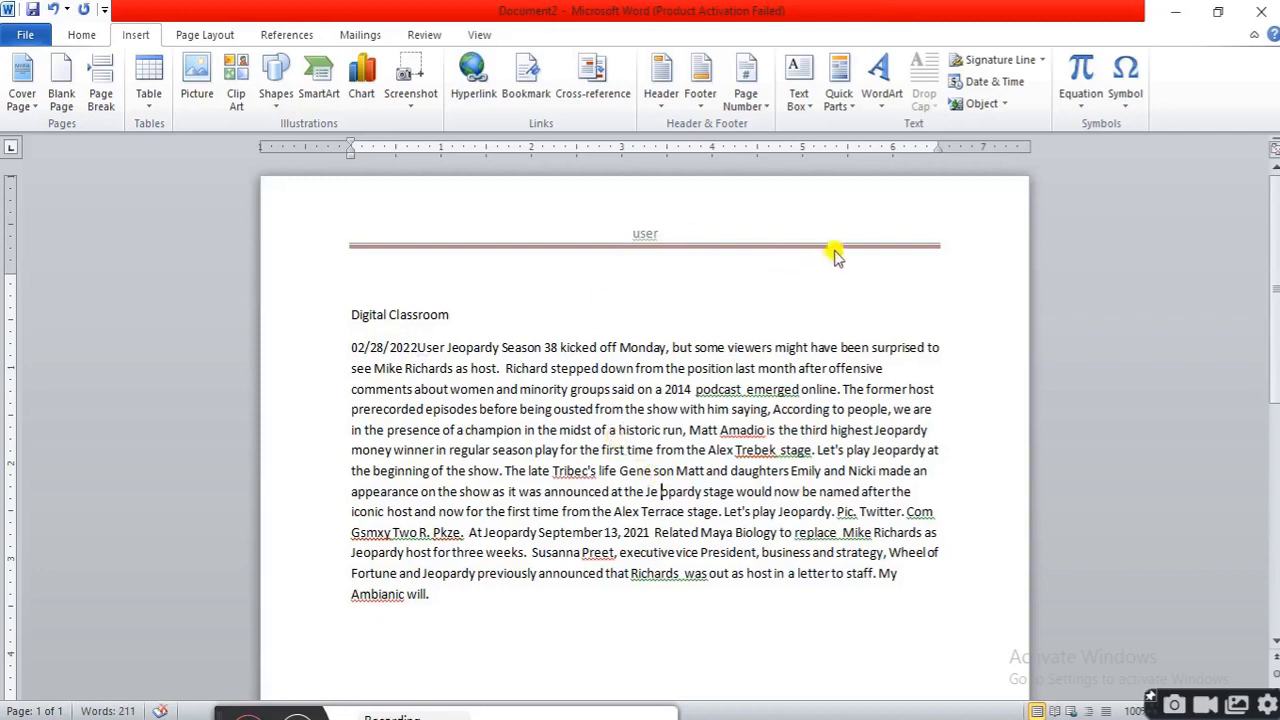
click(852, 108)
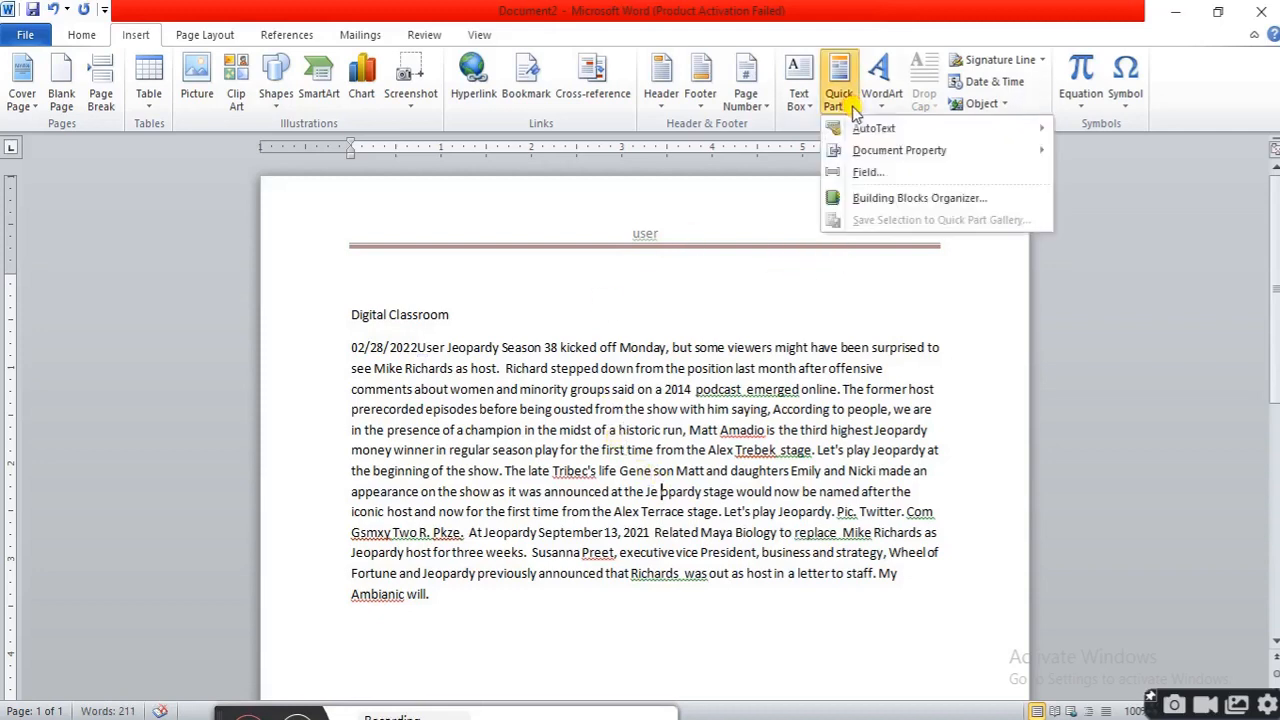
mouse_move(898, 135)
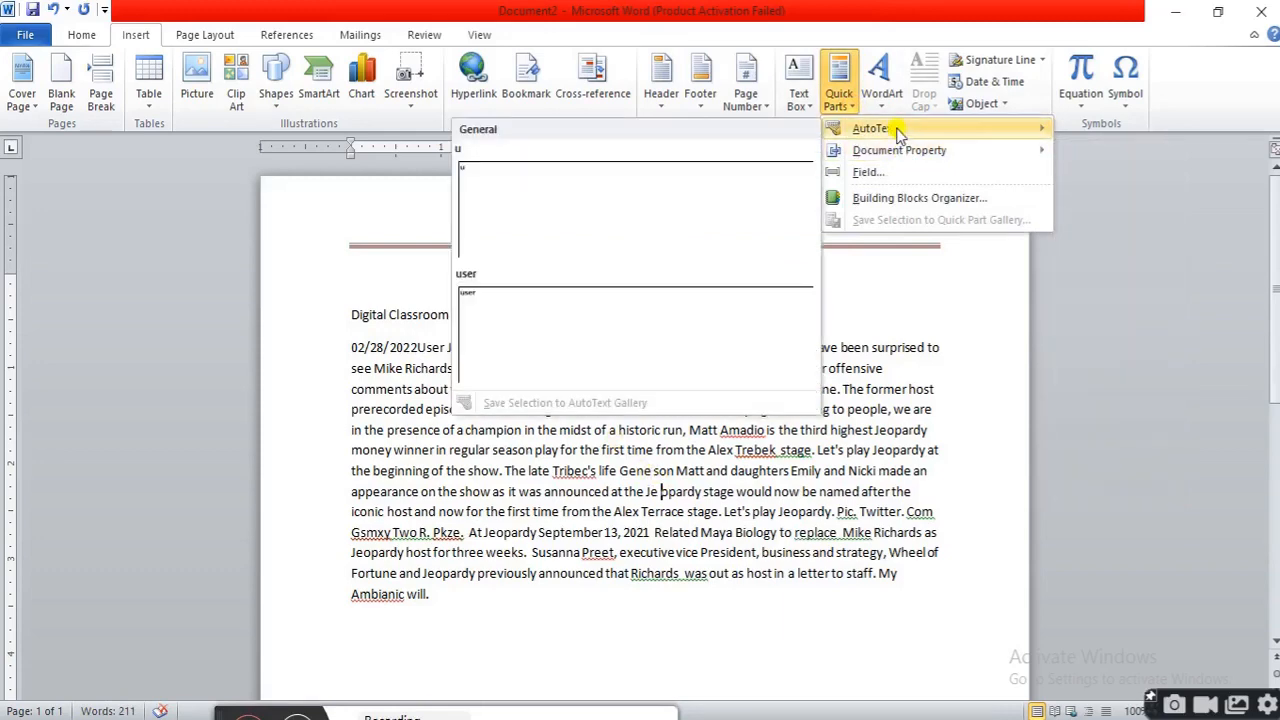
mouse_move(900, 158)
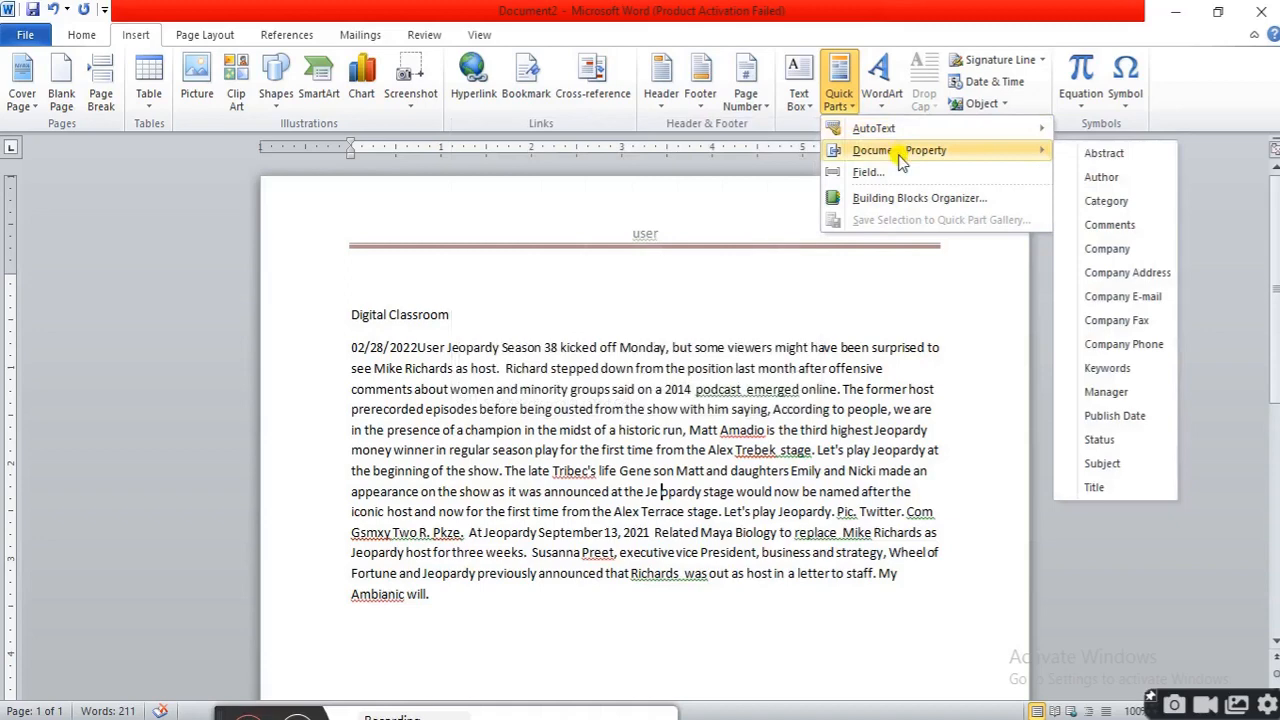
click(702, 459)
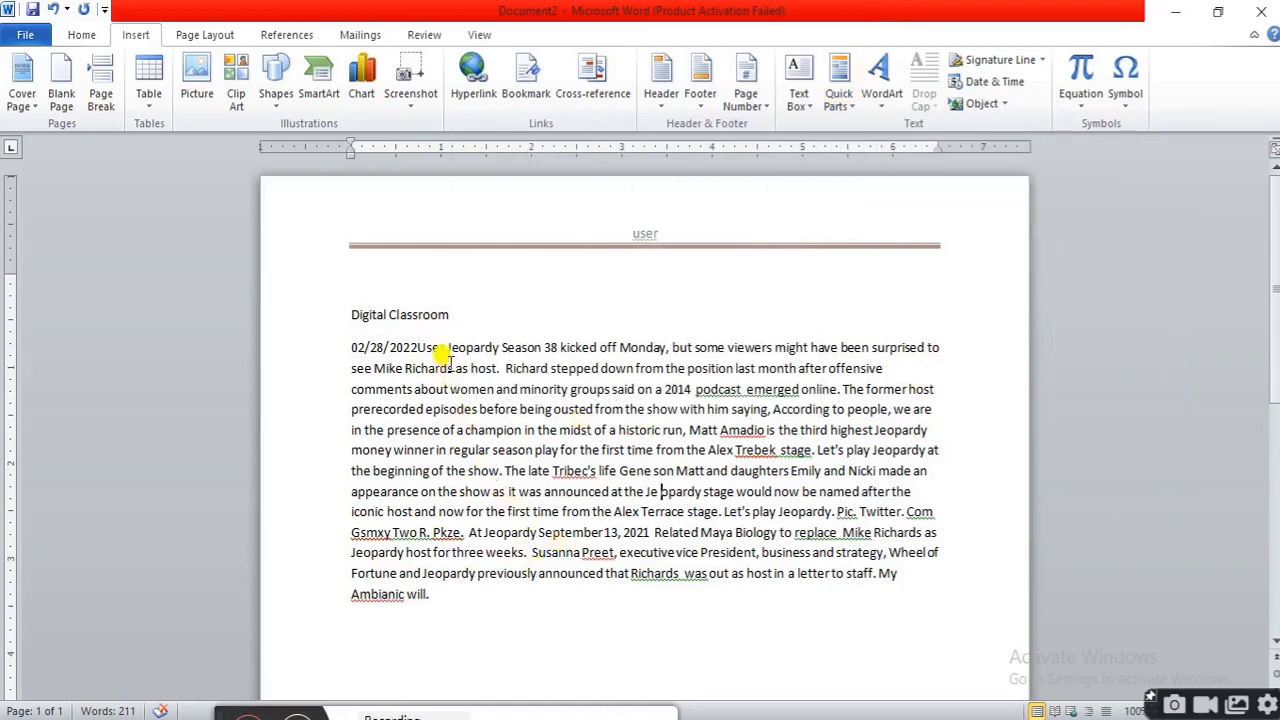
click(447, 315)
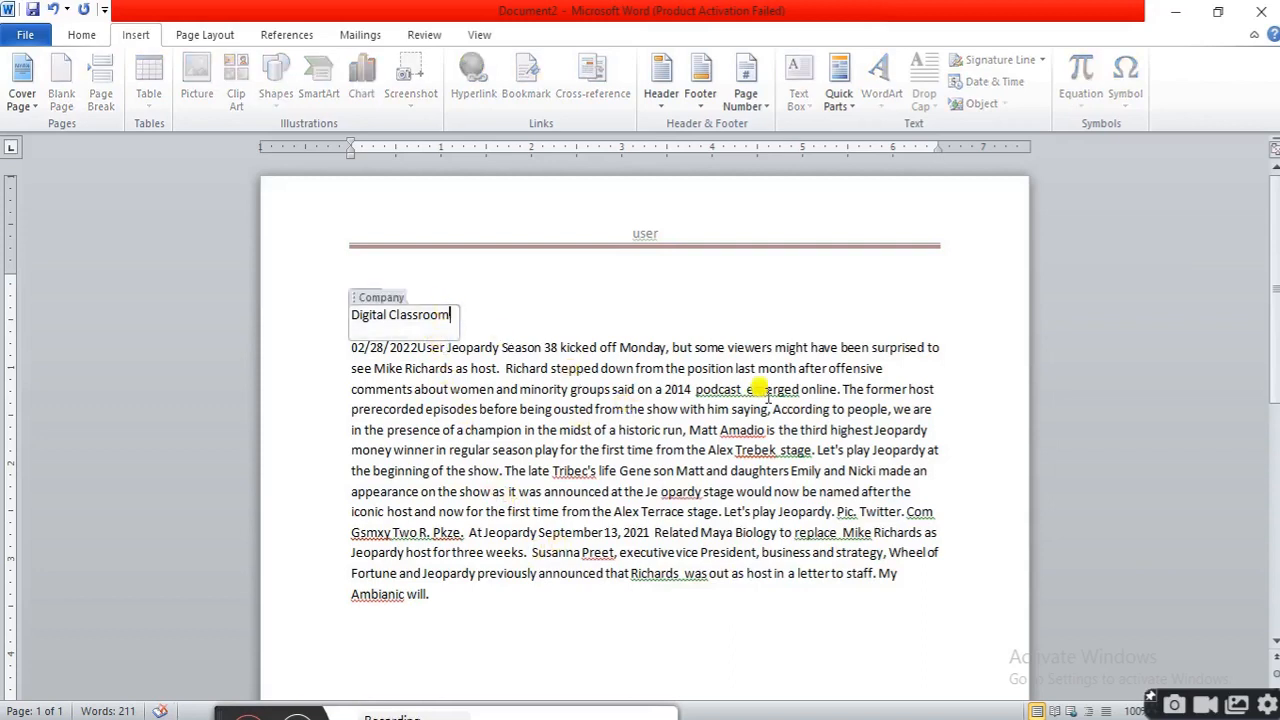
click(853, 98)
key(Escape)
click(340, 347)
click(429, 594)
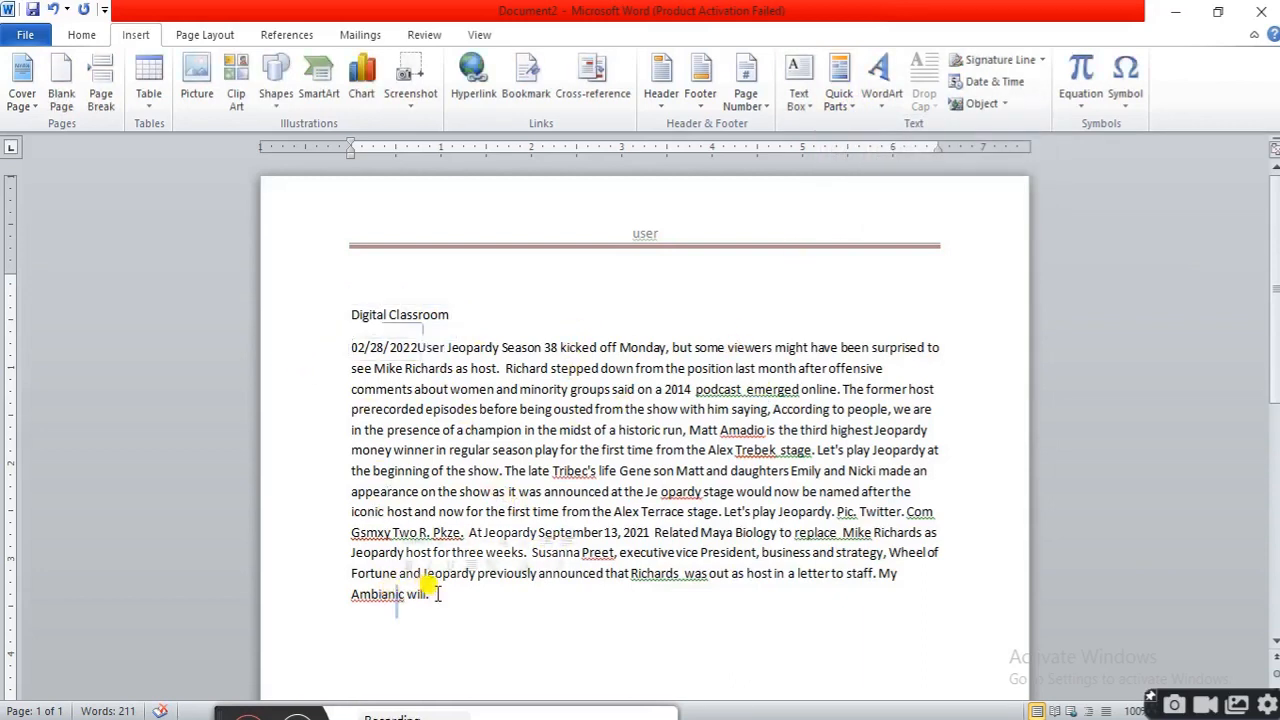
click(854, 108)
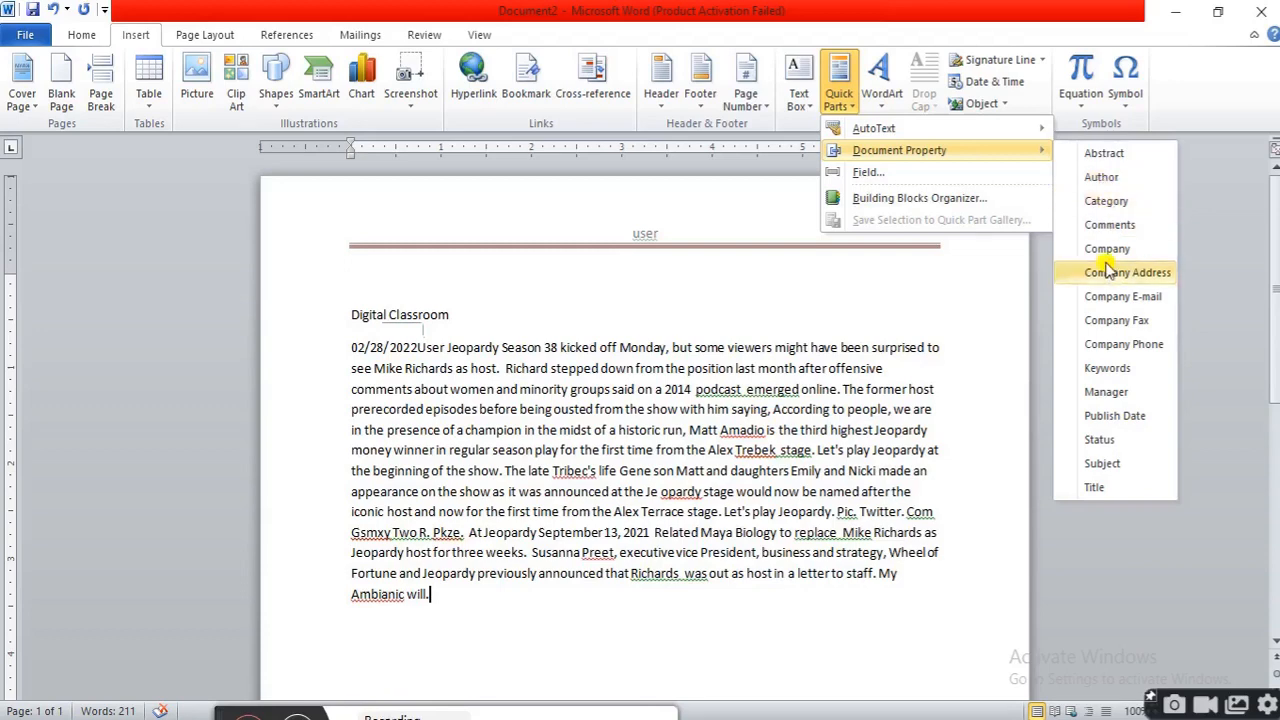
click(897, 578)
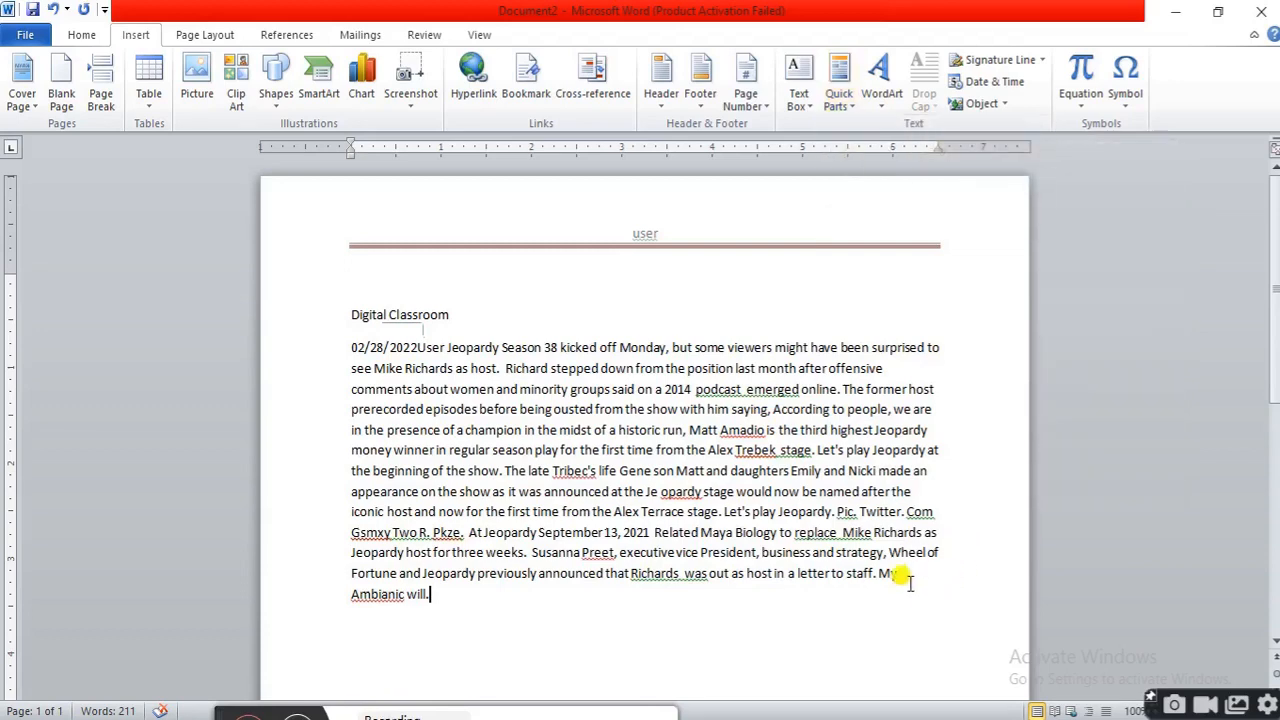
Add the built-in Annual footer and insert a Subject document property reading MS WORD into it
click(700, 100)
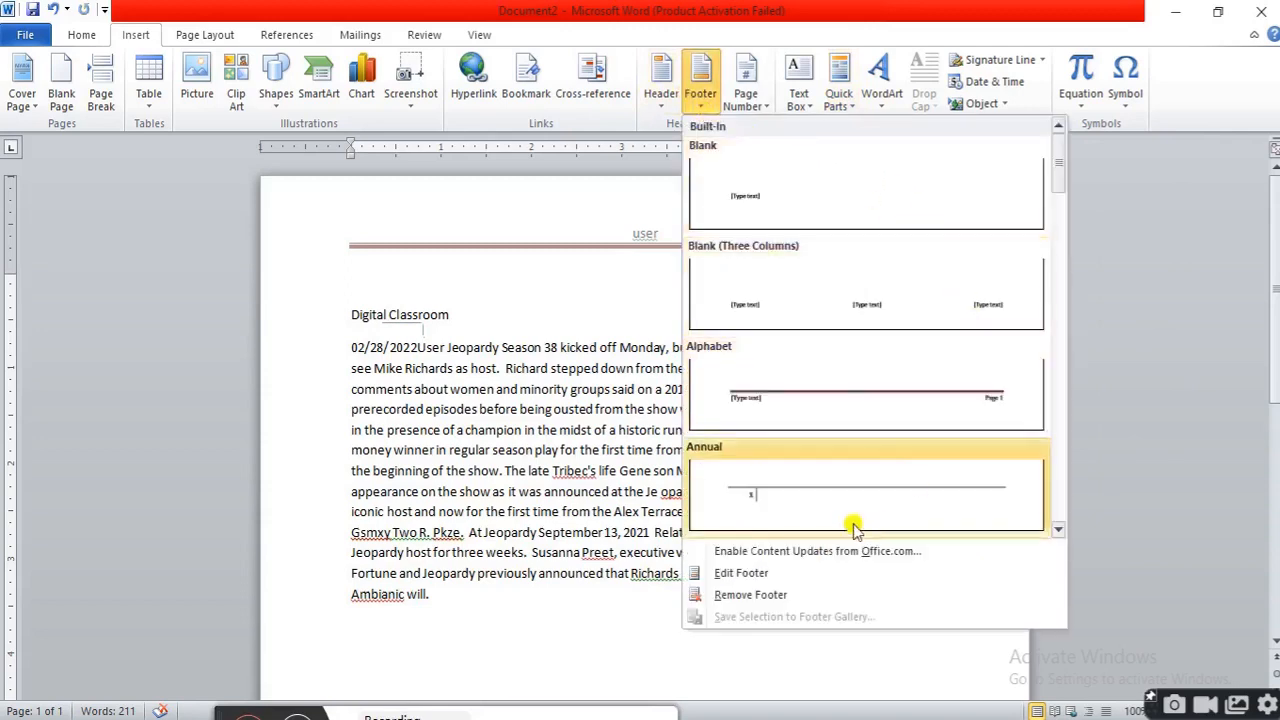
click(780, 500)
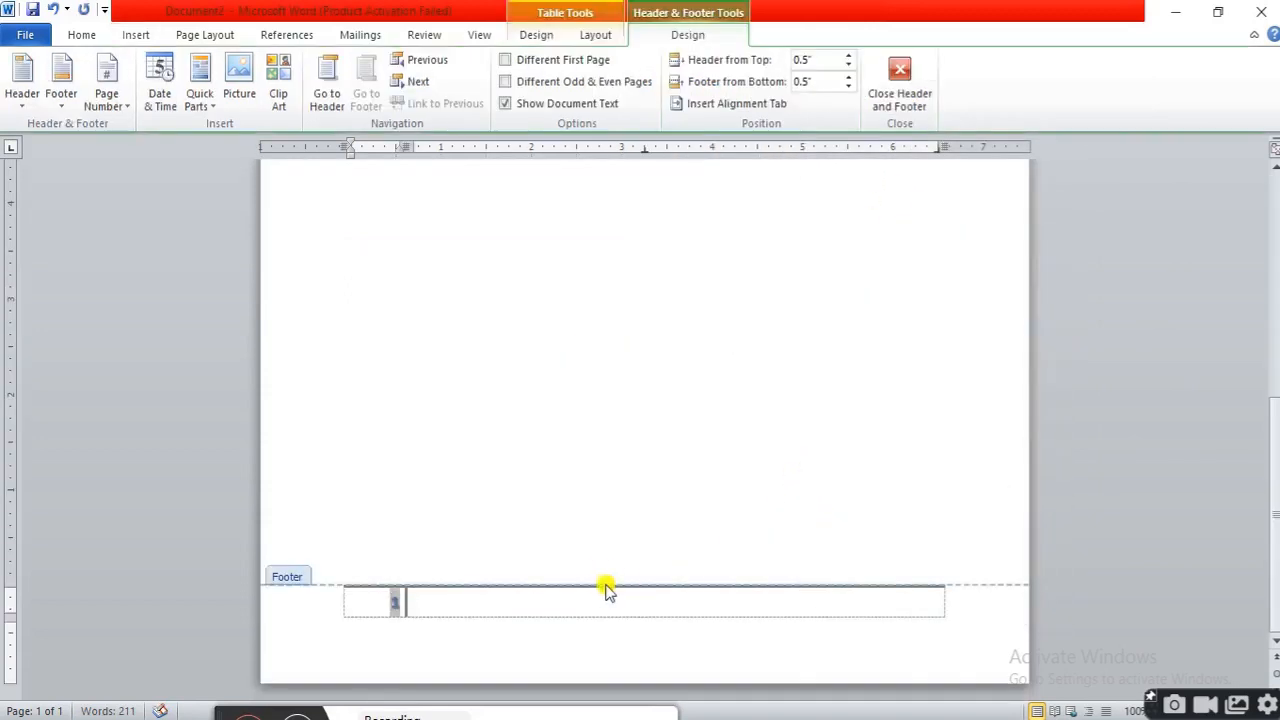
click(127, 36)
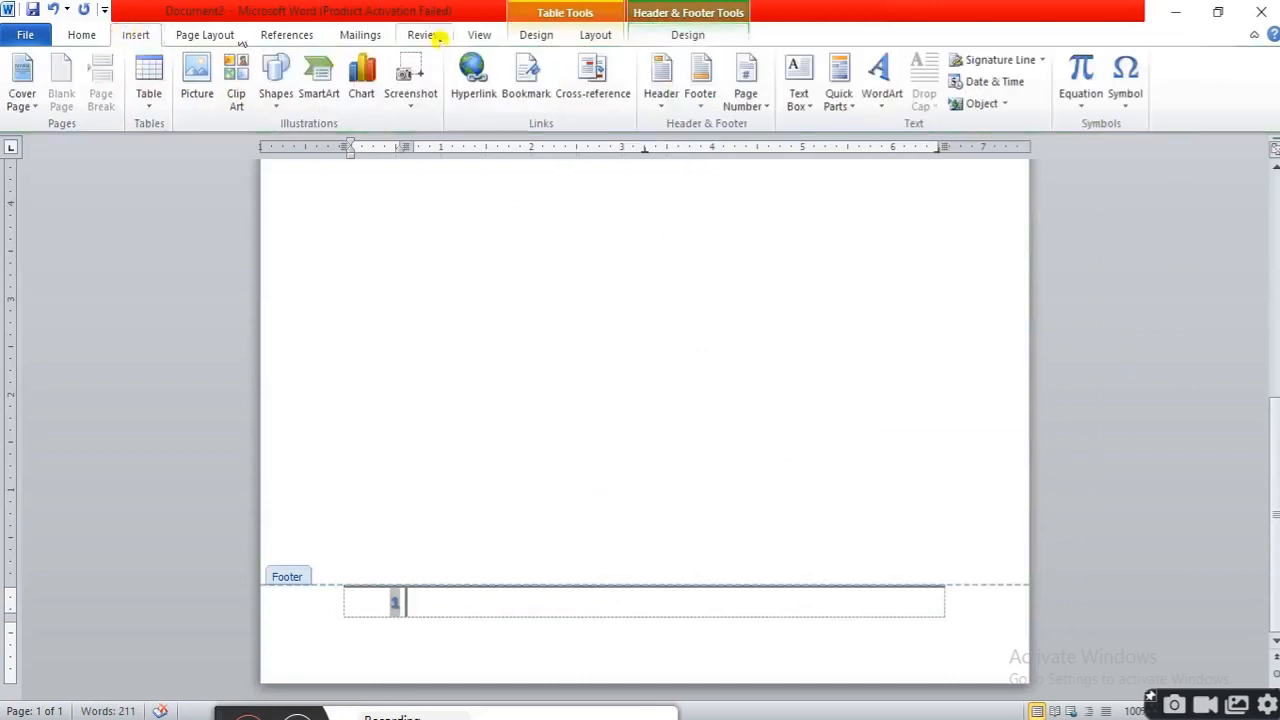
click(850, 107)
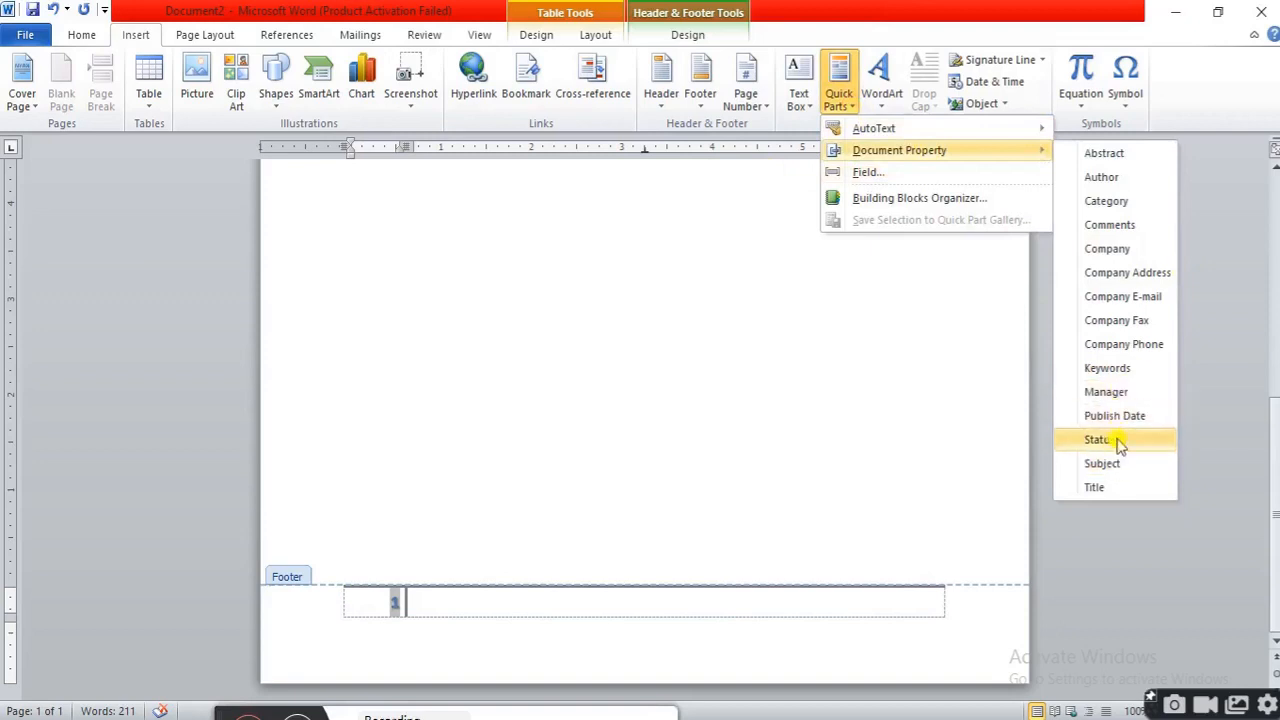
click(1104, 464)
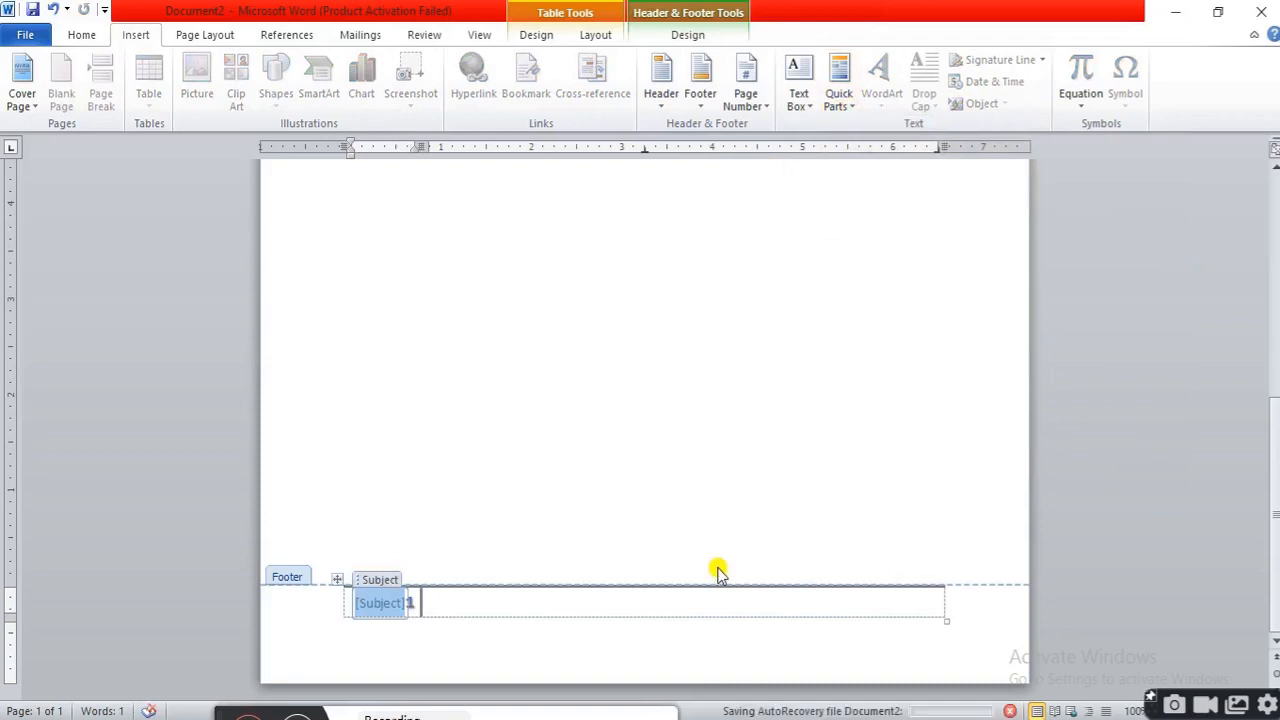
text(MS WORD)
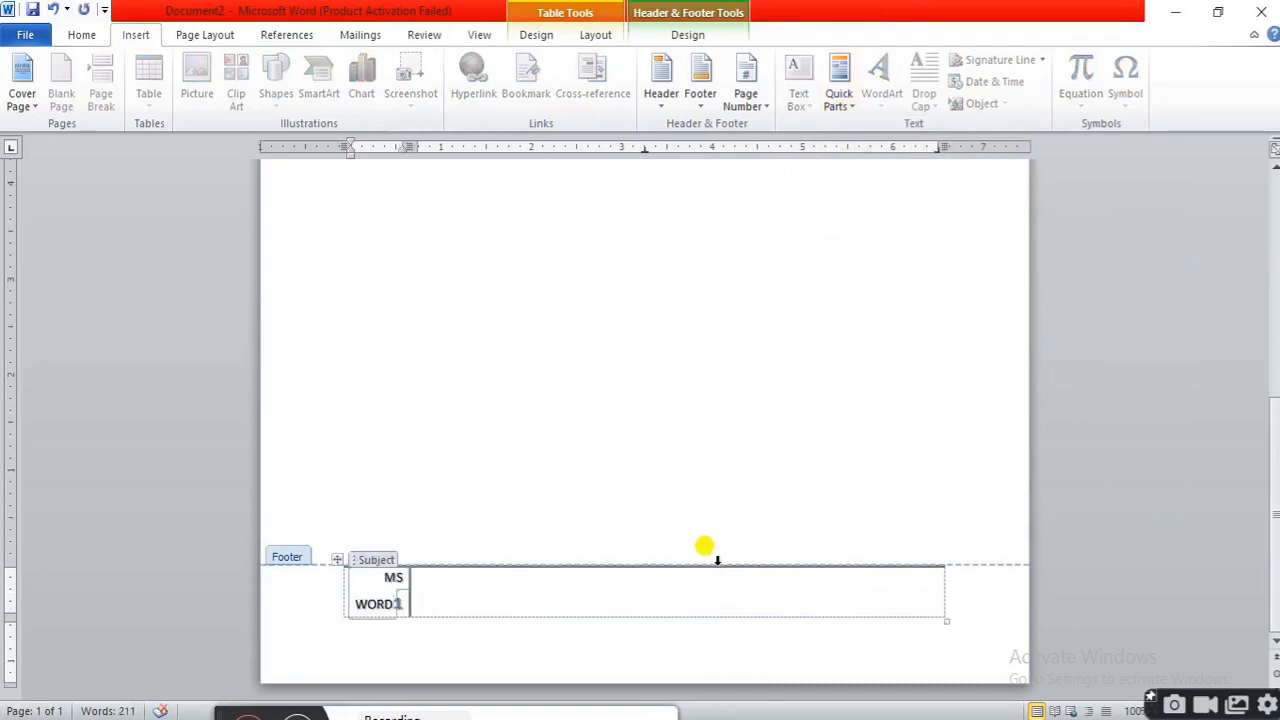
click(616, 638)
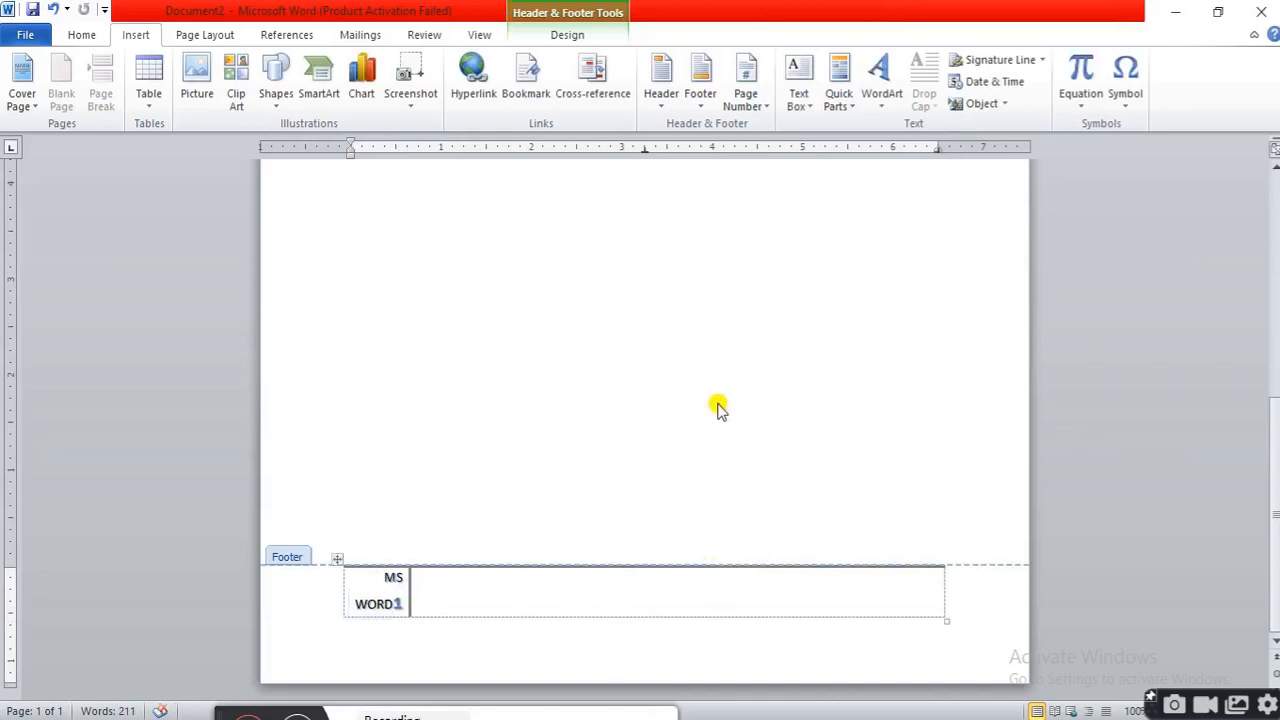
Leave the footer and place the cursor at the end of the document's paragraph
scroll(748, 401, up, 4)
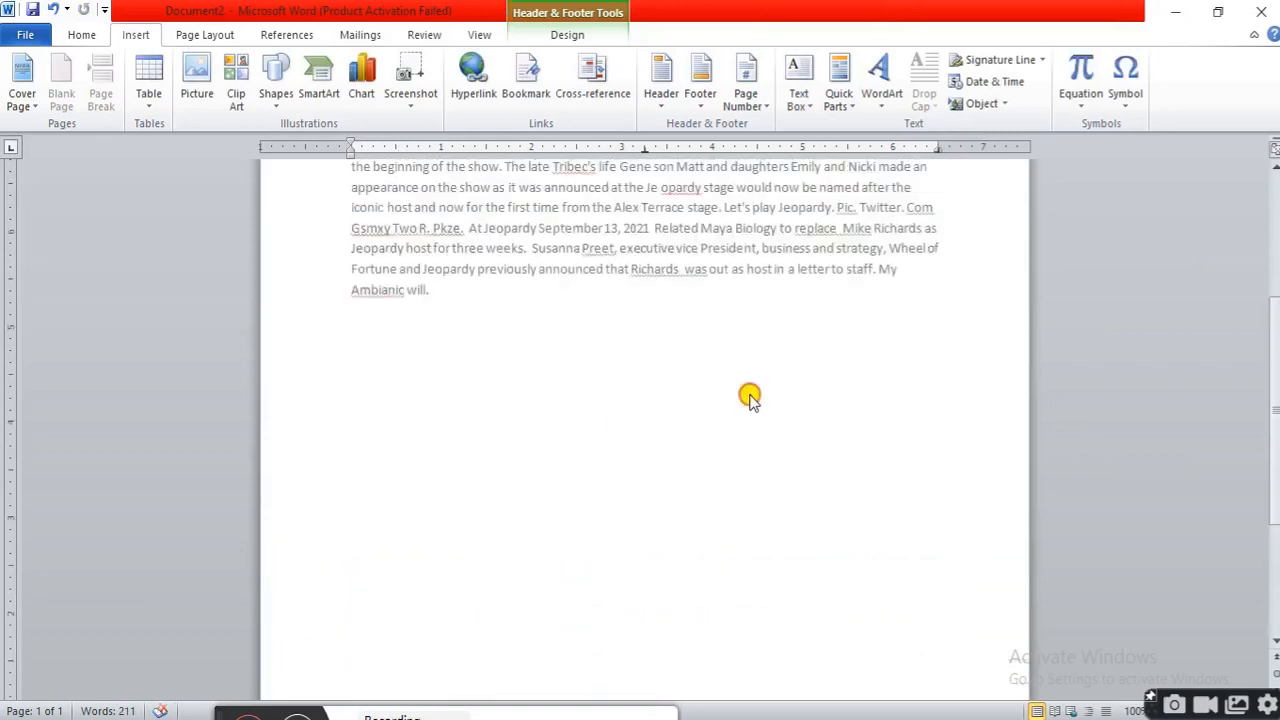
double_click(750, 397)
scroll(748, 386, up, 2)
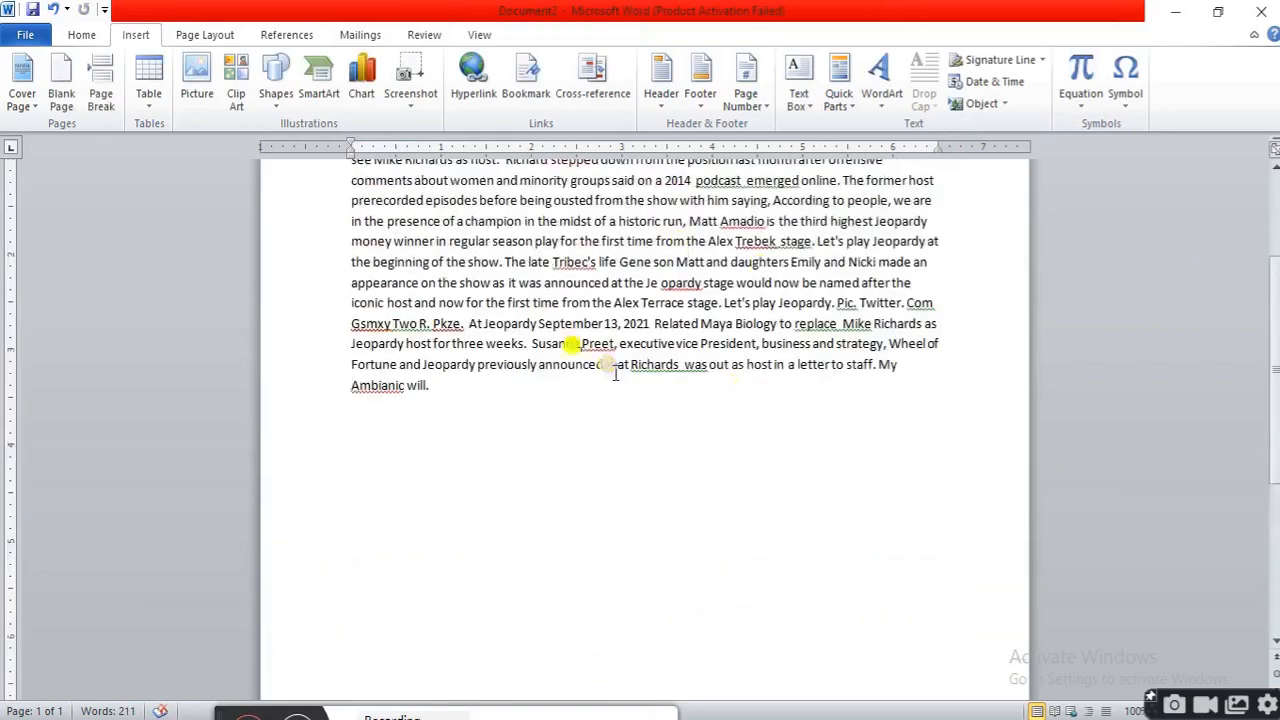
scroll(765, 295, up, 1)
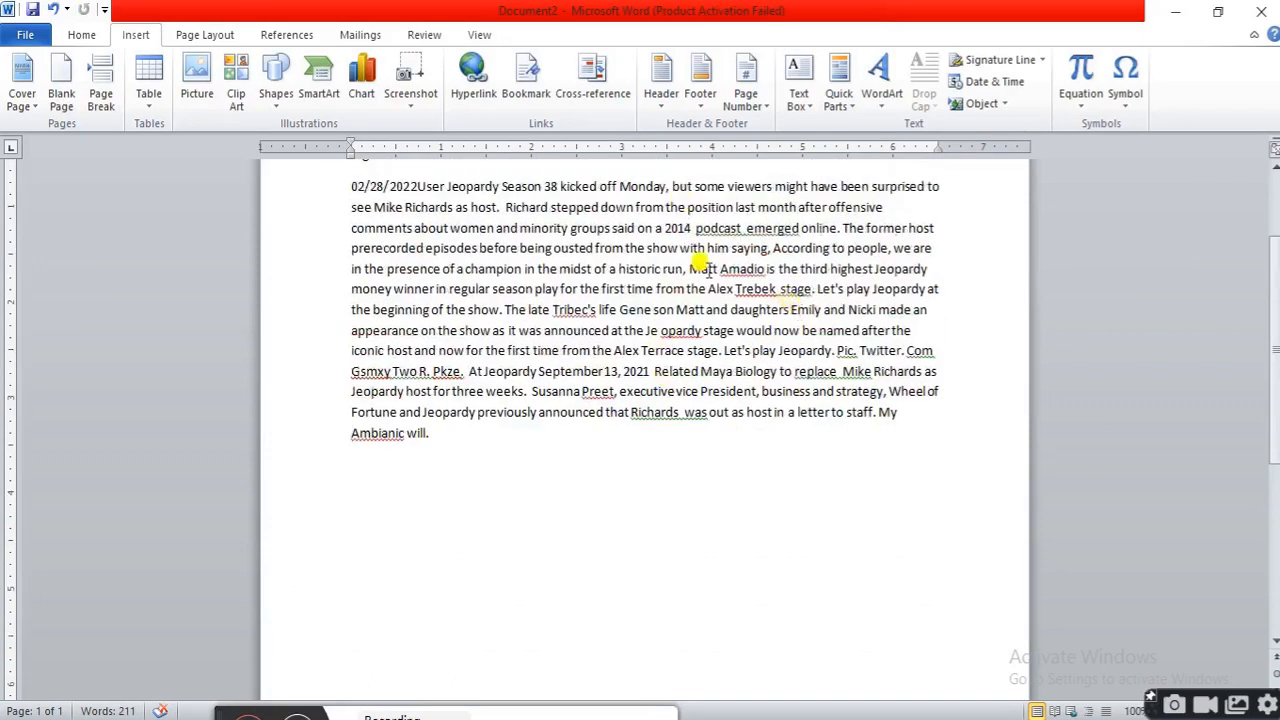
click(444, 434)
Open the Field dialog and browse the available field names and their properties
click(848, 108)
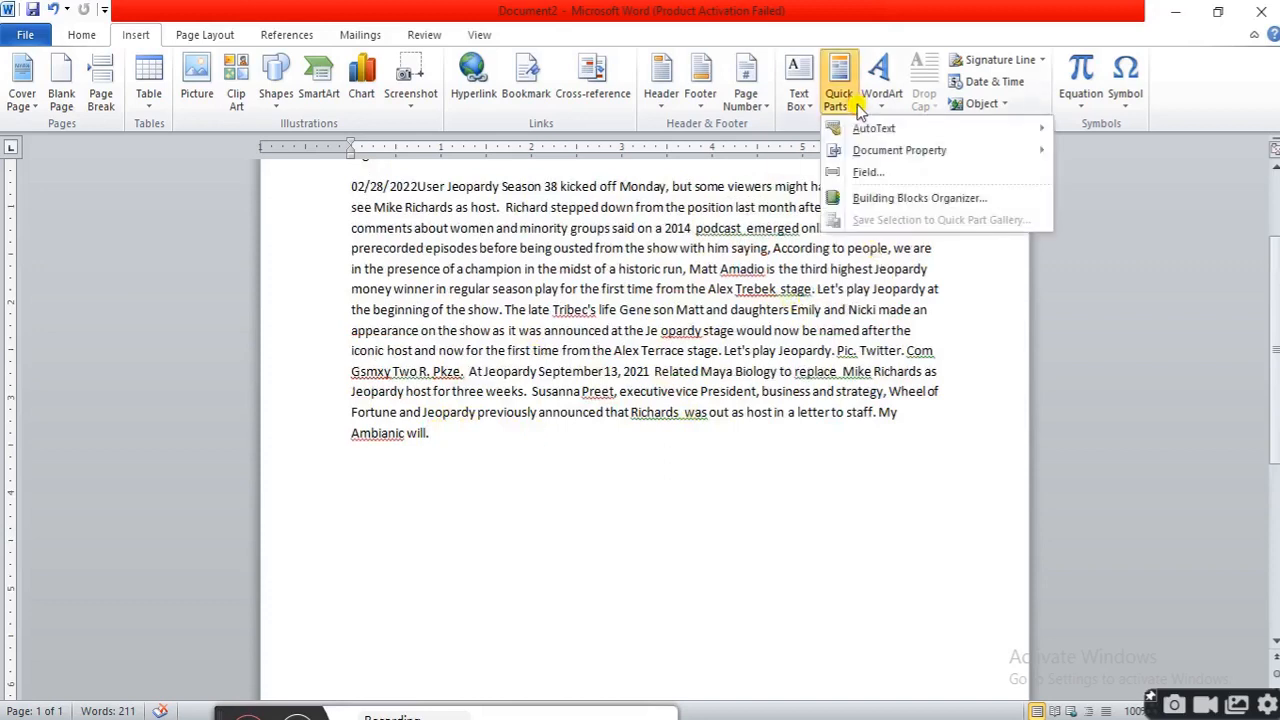
click(893, 177)
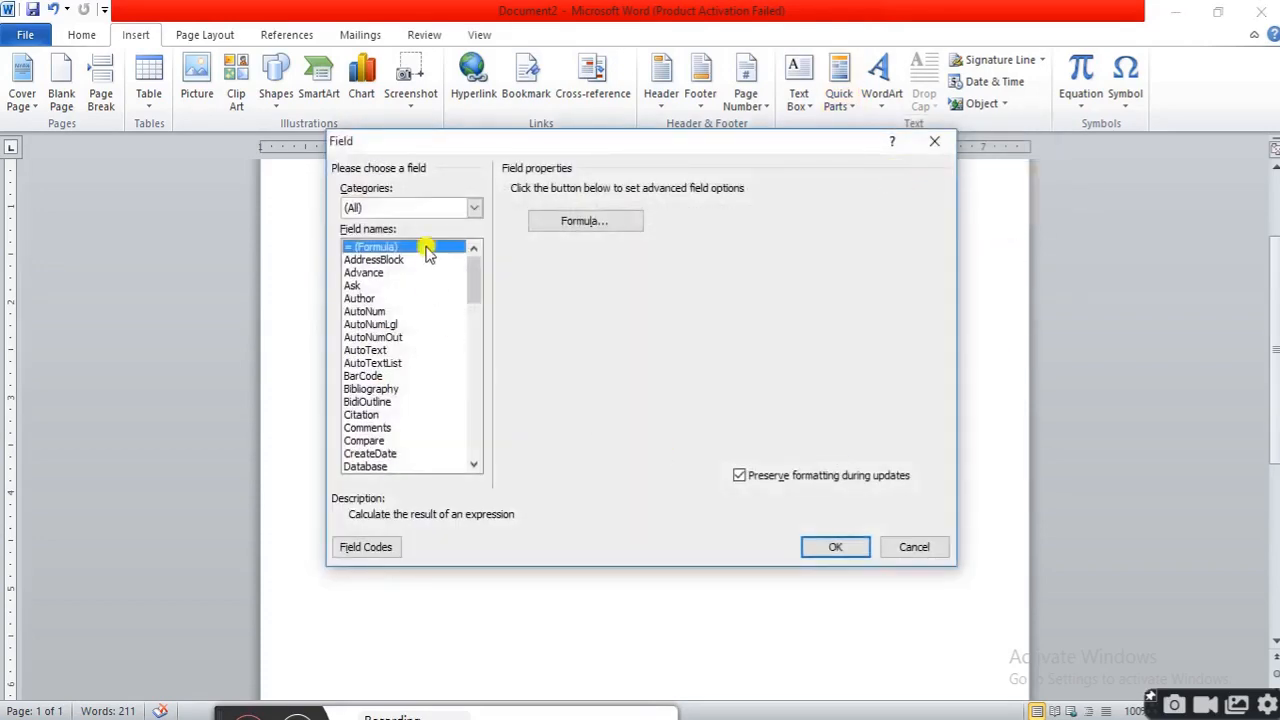
drag(477, 262, 475, 292)
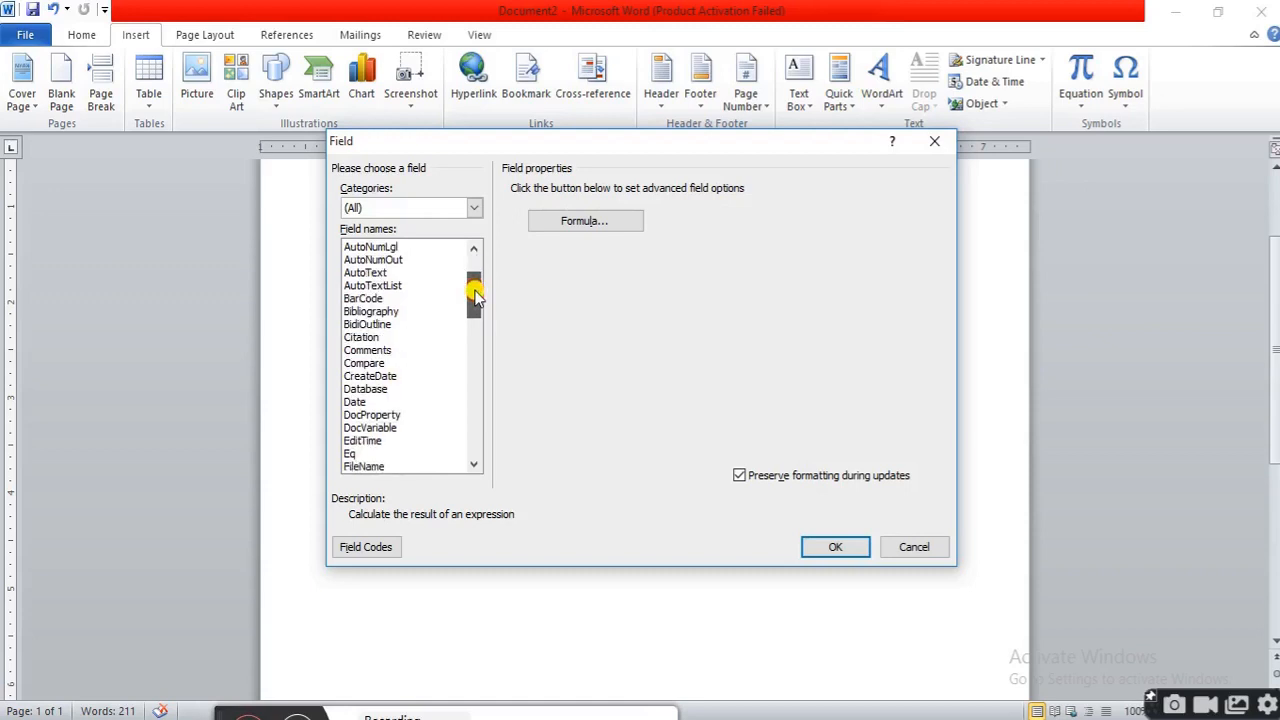
click(380, 467)
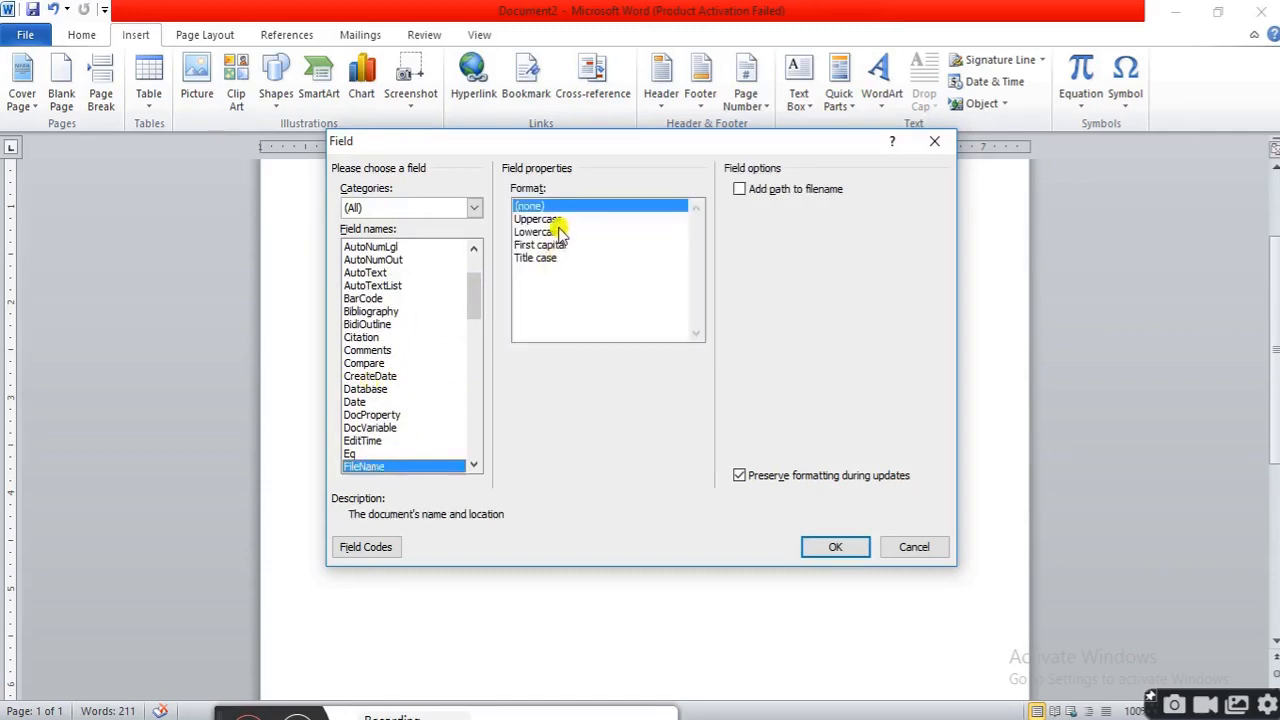
click(394, 352)
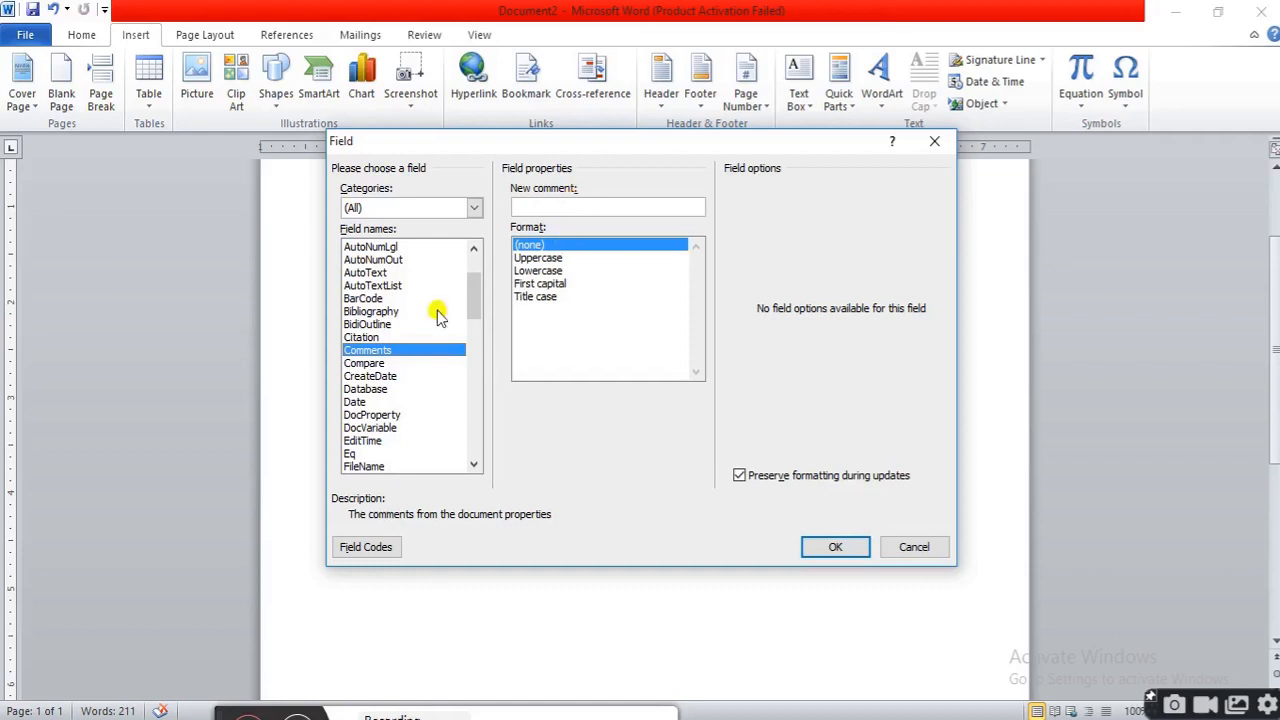
click(384, 378)
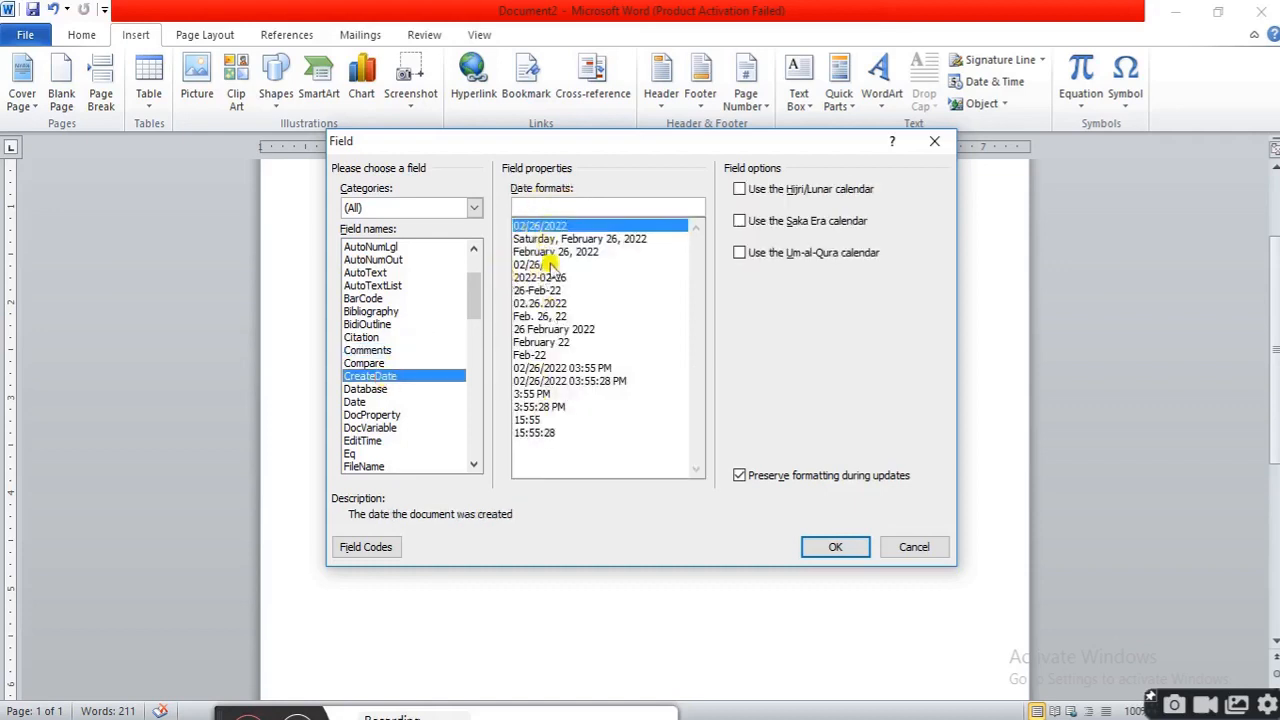
click(556, 206)
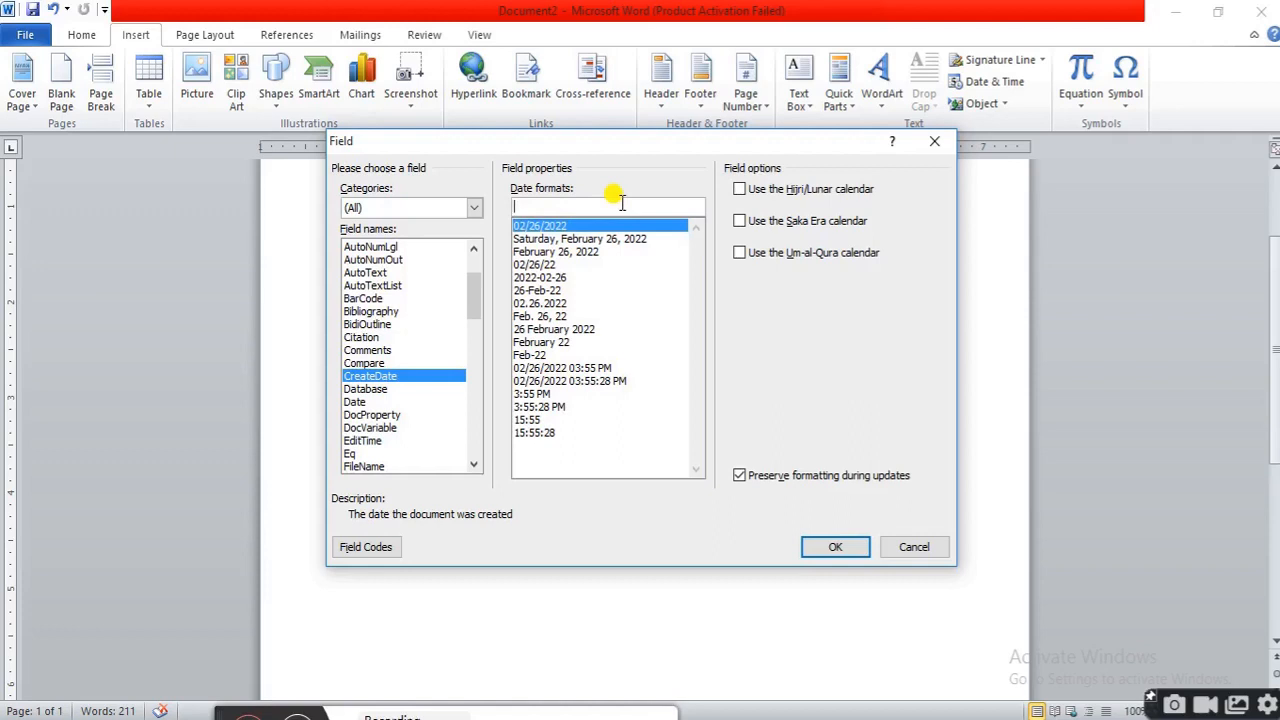
click(385, 441)
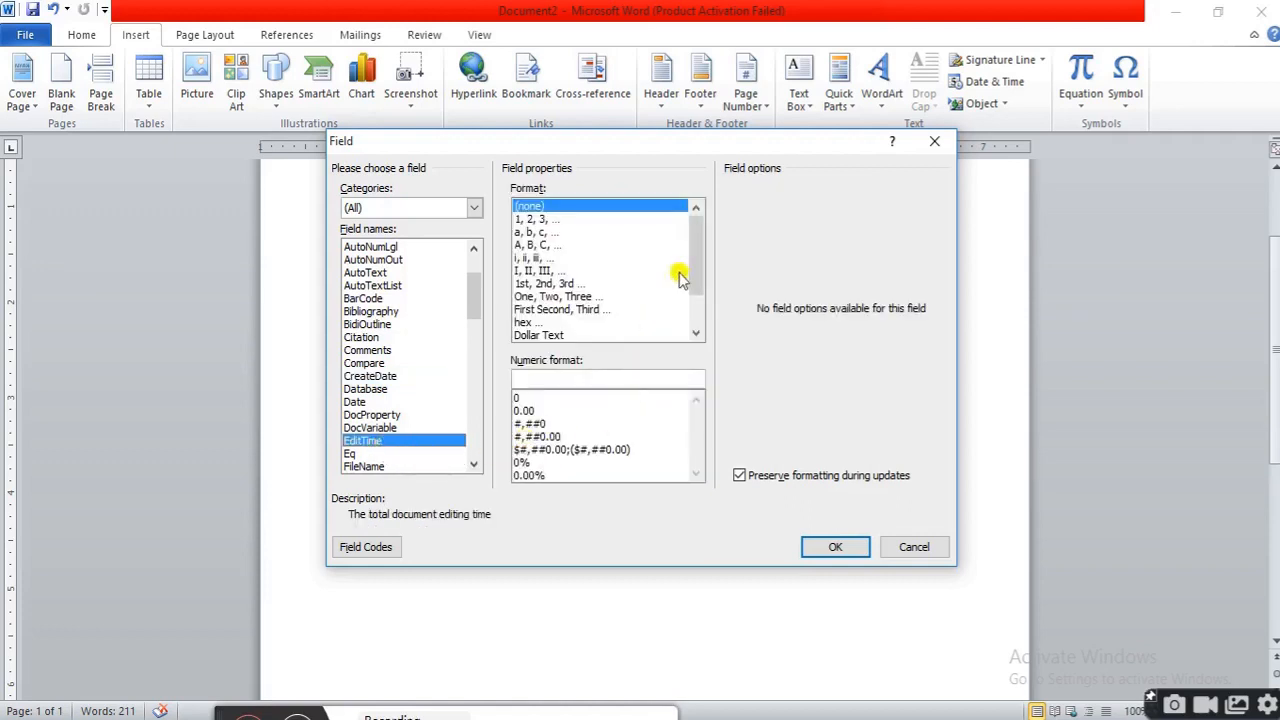
mouse_move(690, 272)
mouse_down()
mouse_move(694, 295)
mouse_move(689, 252)
mouse_up()
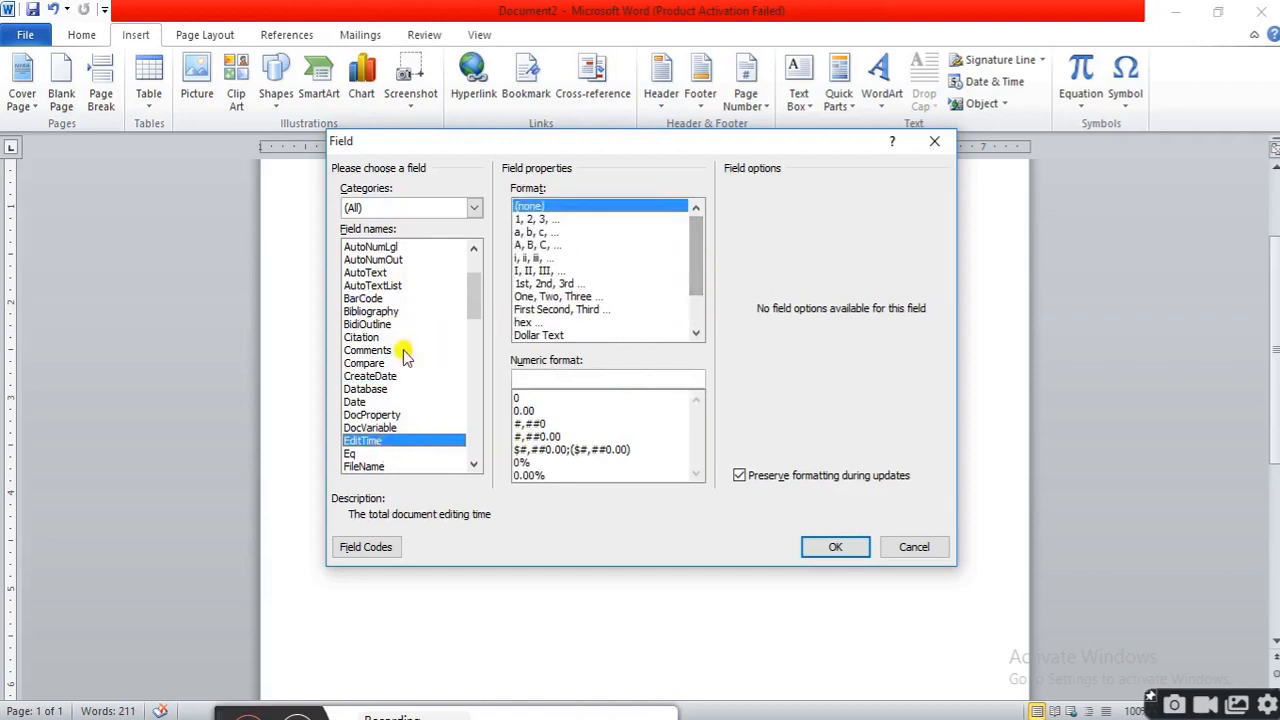
click(360, 338)
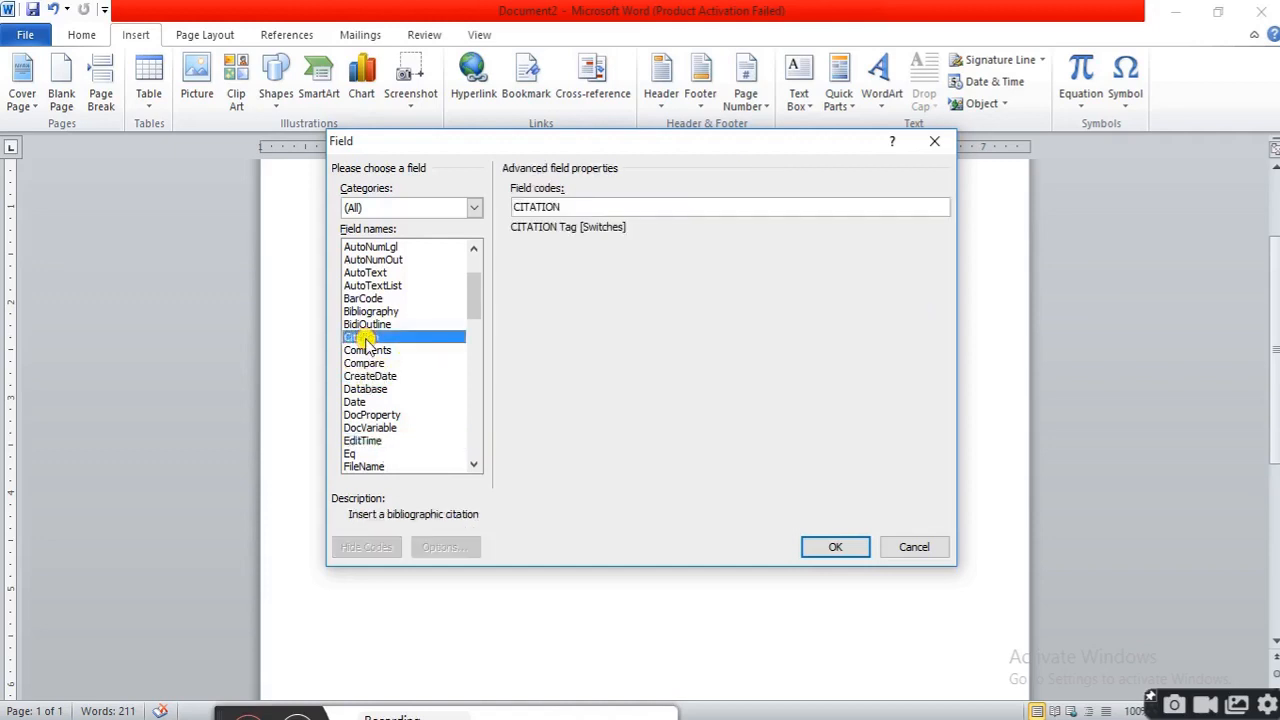
click(408, 325)
click(405, 287)
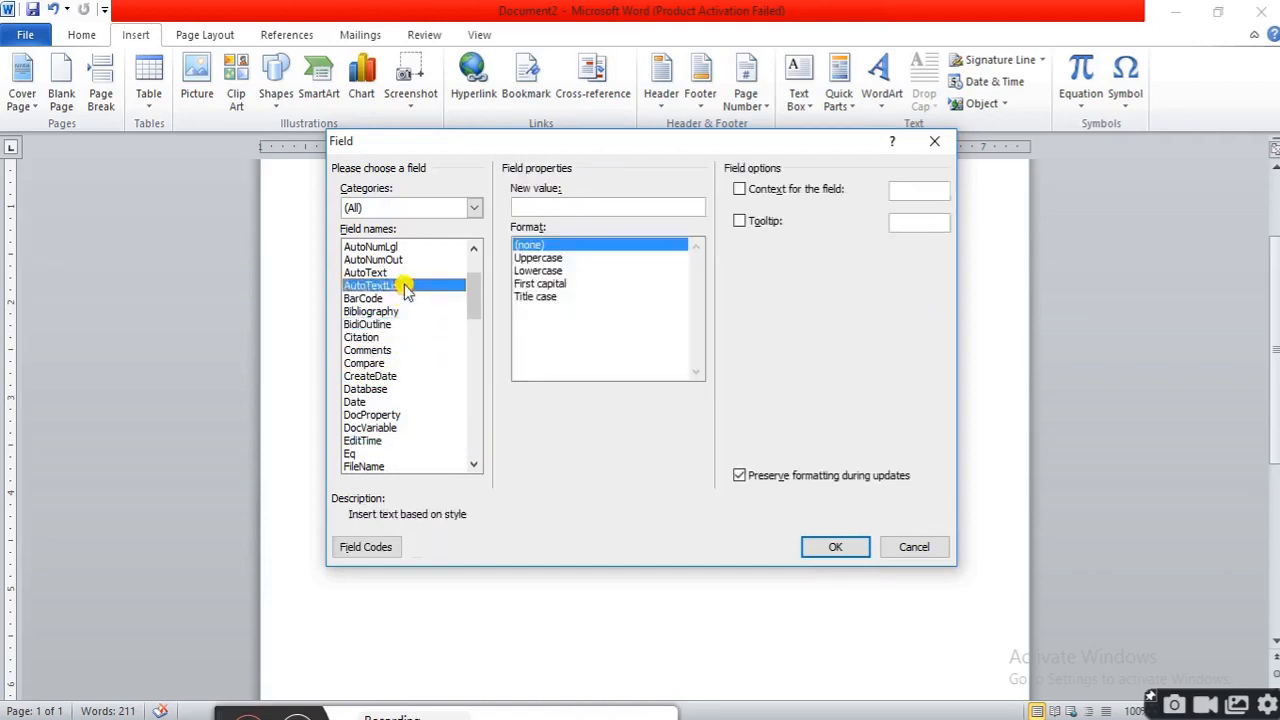
mouse_move(471, 297)
mouse_down()
mouse_move(474, 281)
mouse_move(471, 300)
mouse_up()
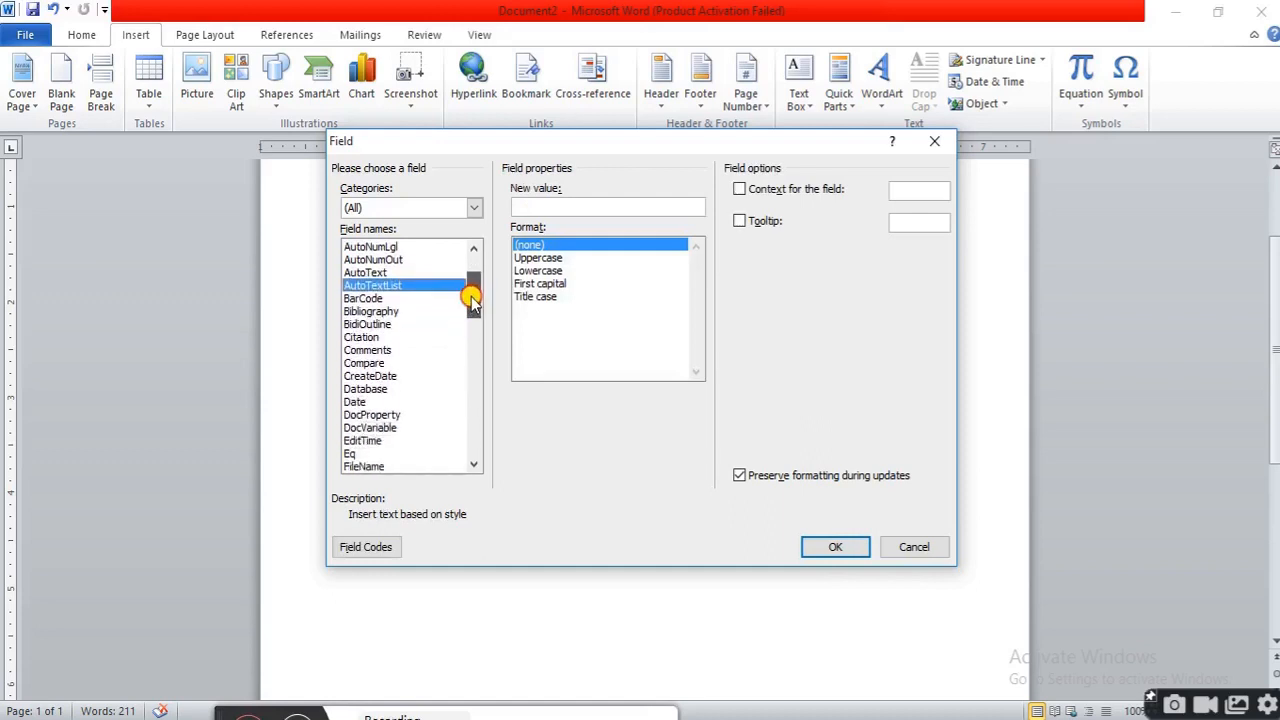
Insert a Comments field in Uppercase format with the comment DIGITAL CLASSROOM at the end of the paragraph
click(396, 351)
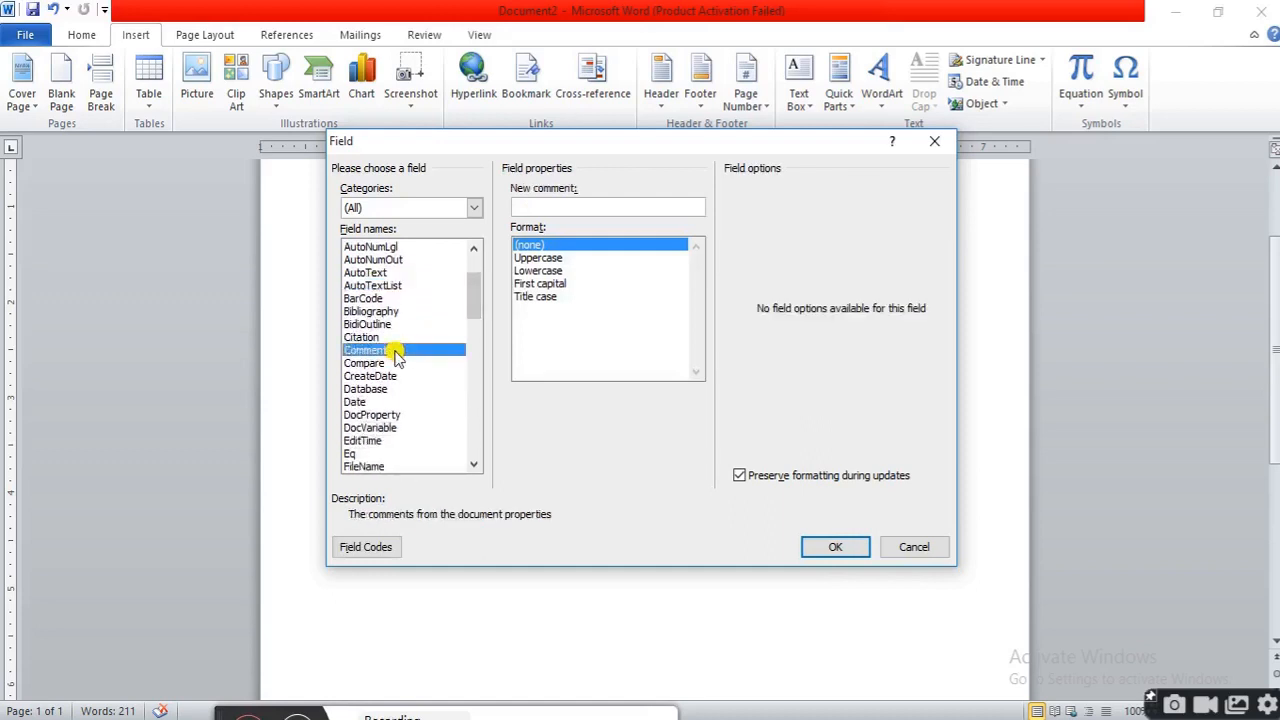
click(560, 258)
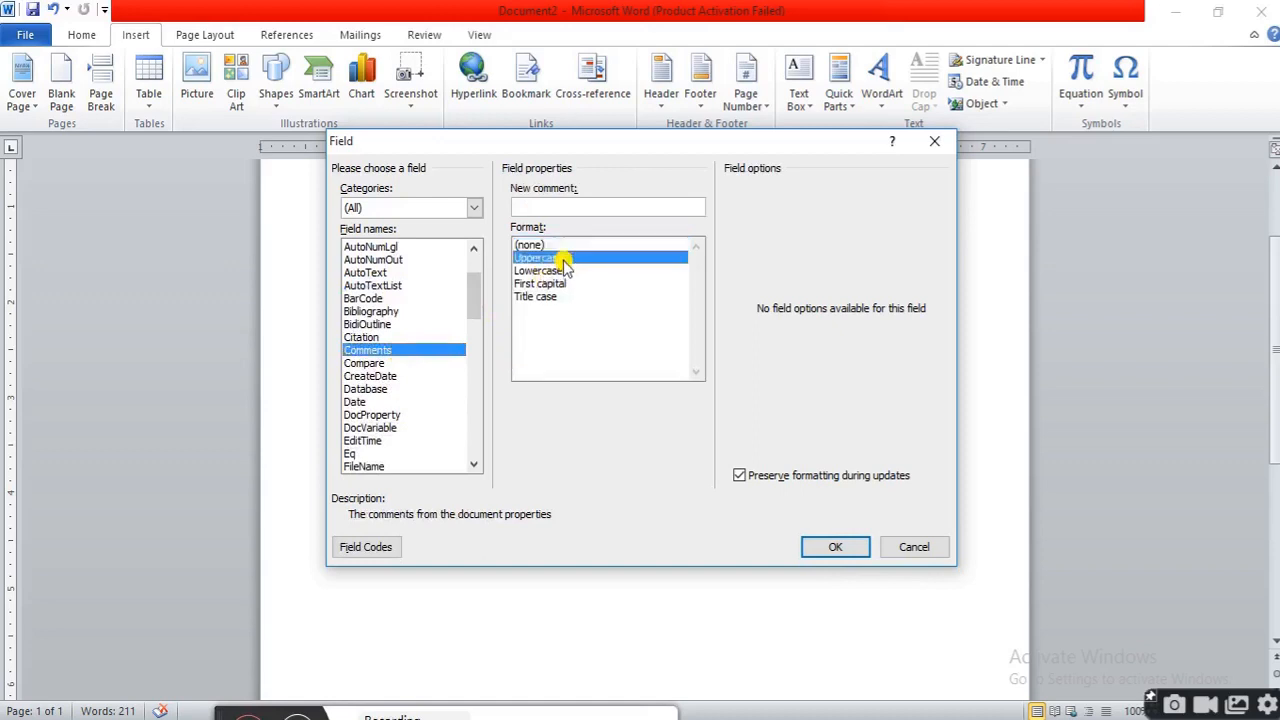
click(555, 207)
text(DIGITAL CLASSROOM)
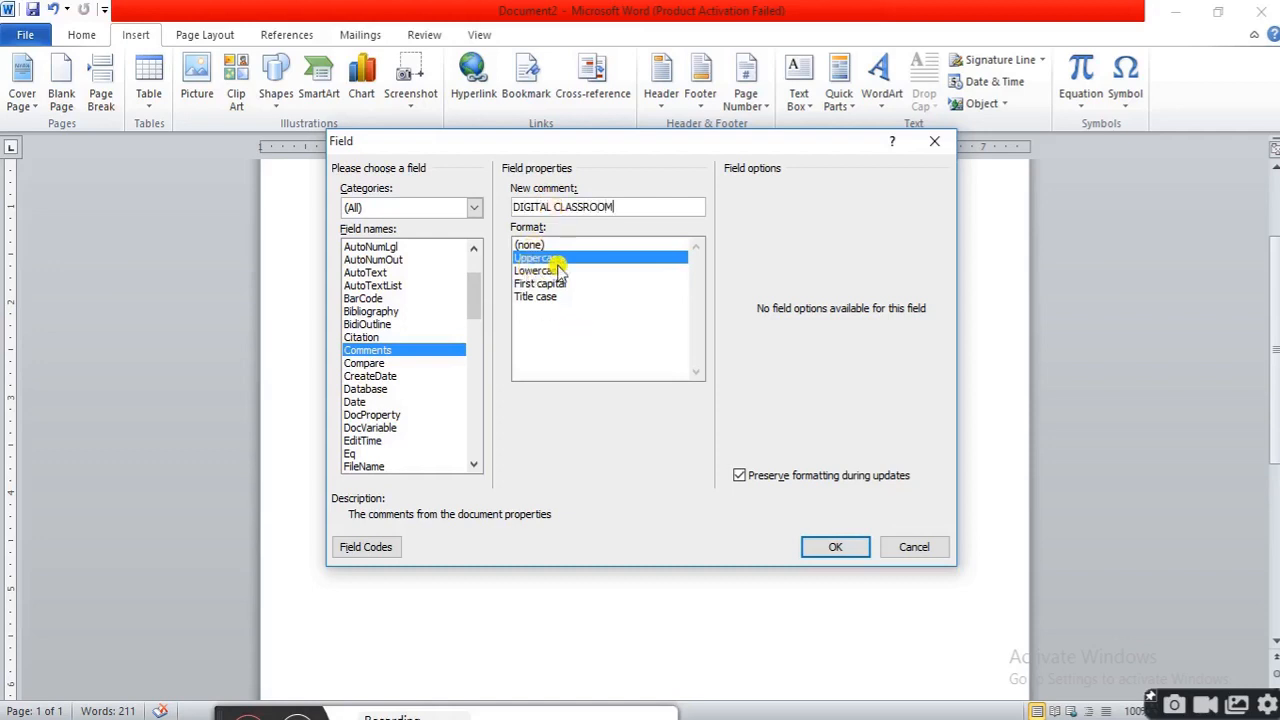
click(835, 546)
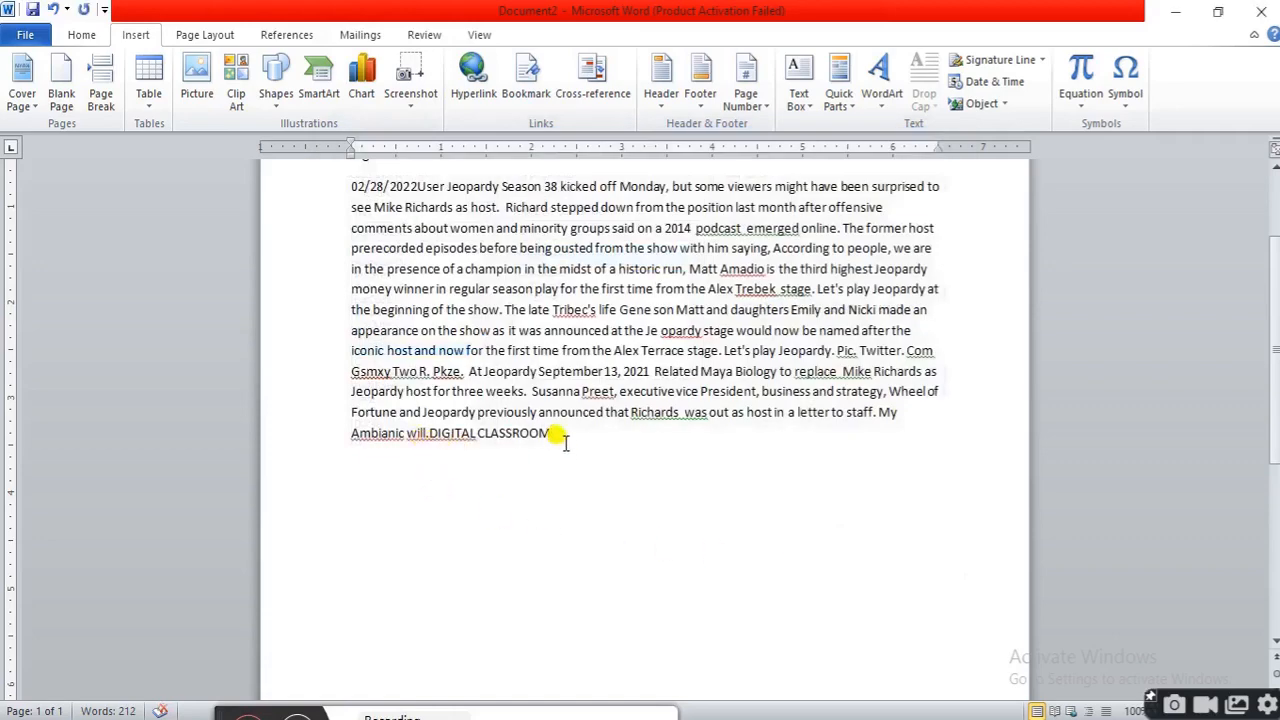
Open the Building Blocks Organizer, view the Exposure cover page's properties, and insert the Exposure cover page
click(854, 108)
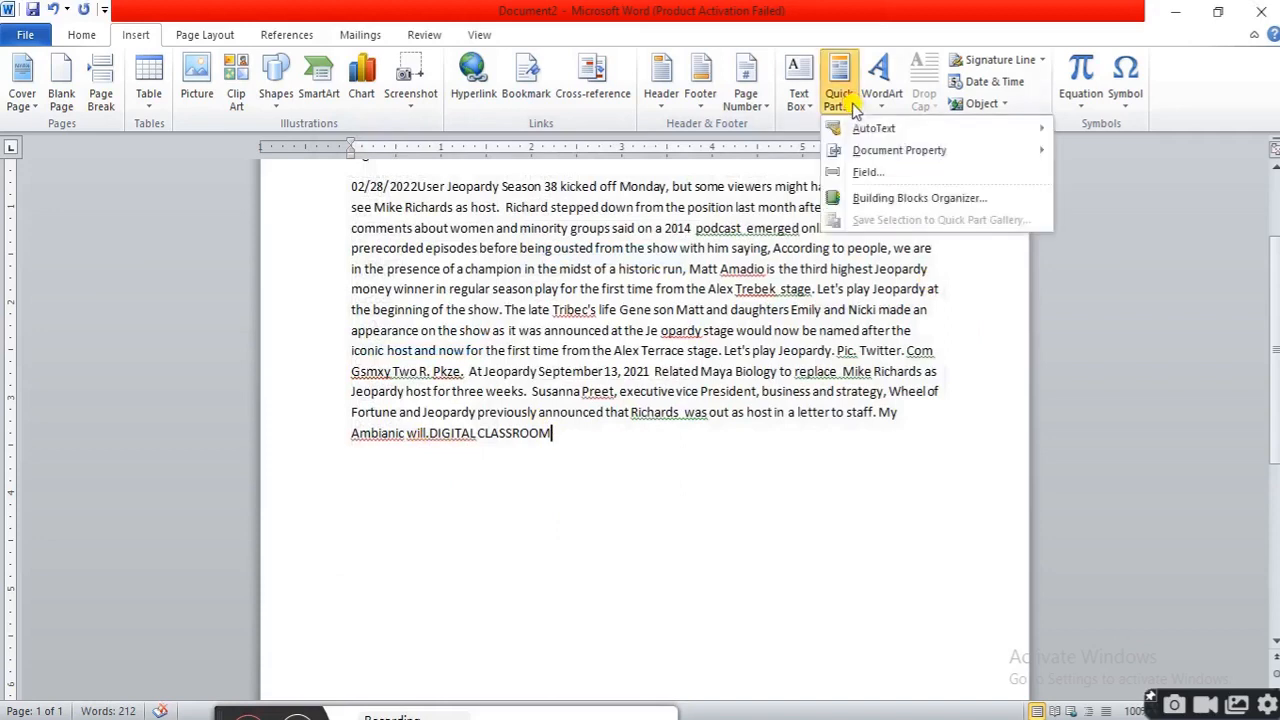
click(907, 198)
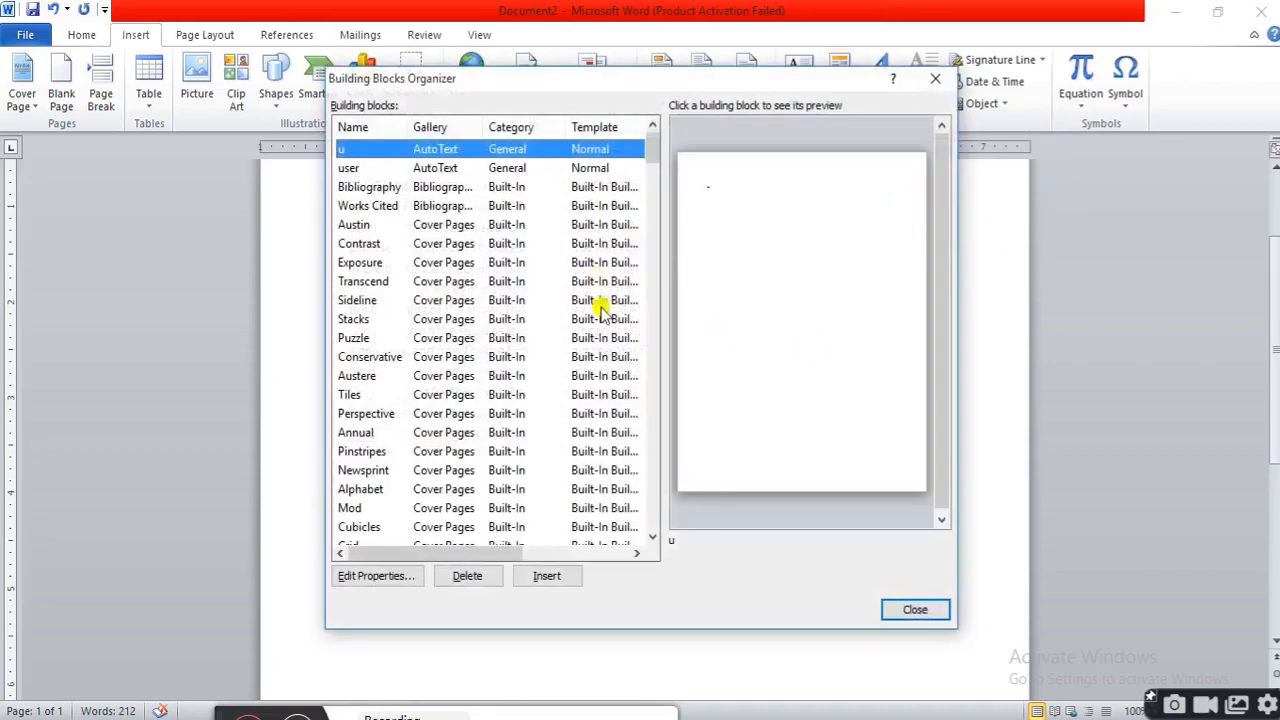
click(365, 263)
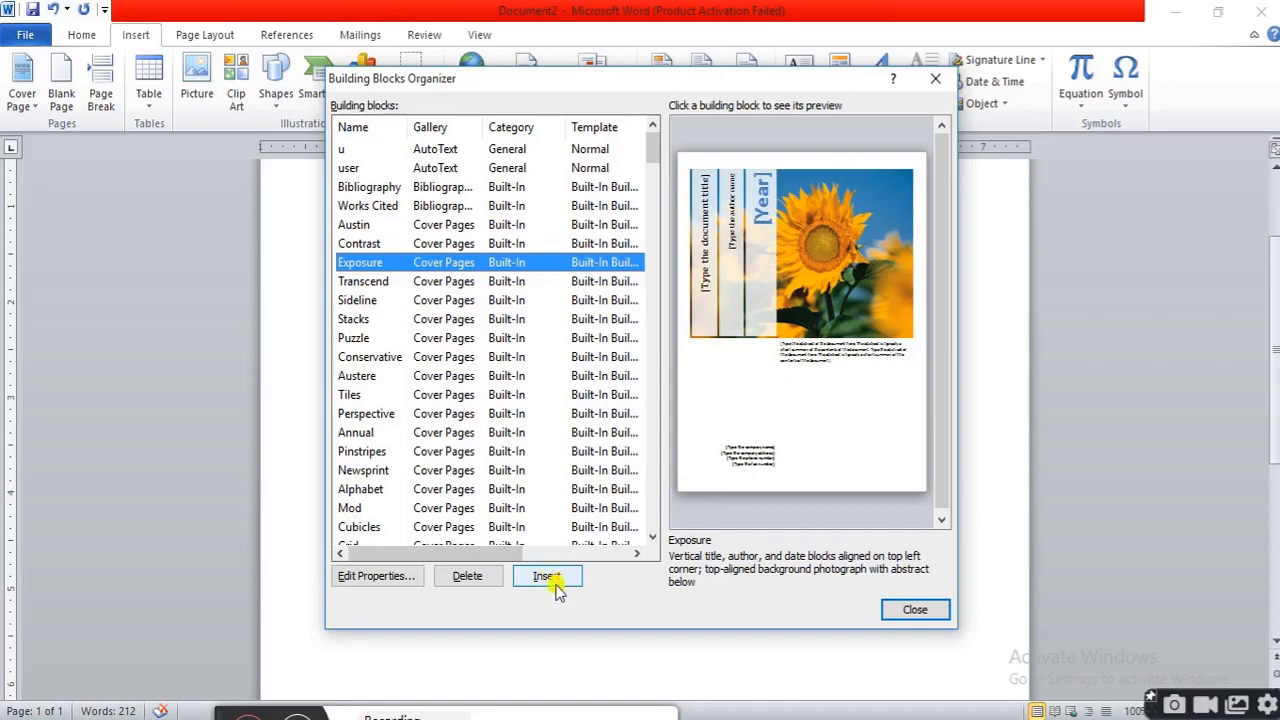
click(391, 577)
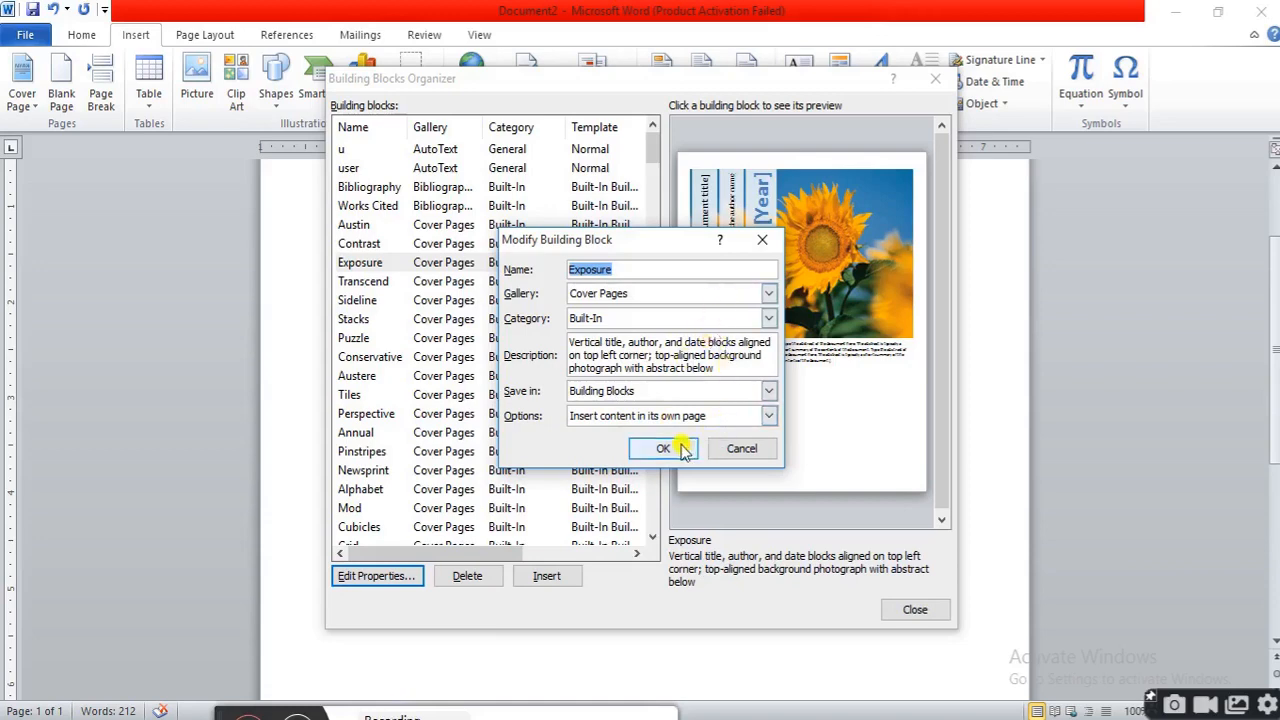
click(730, 452)
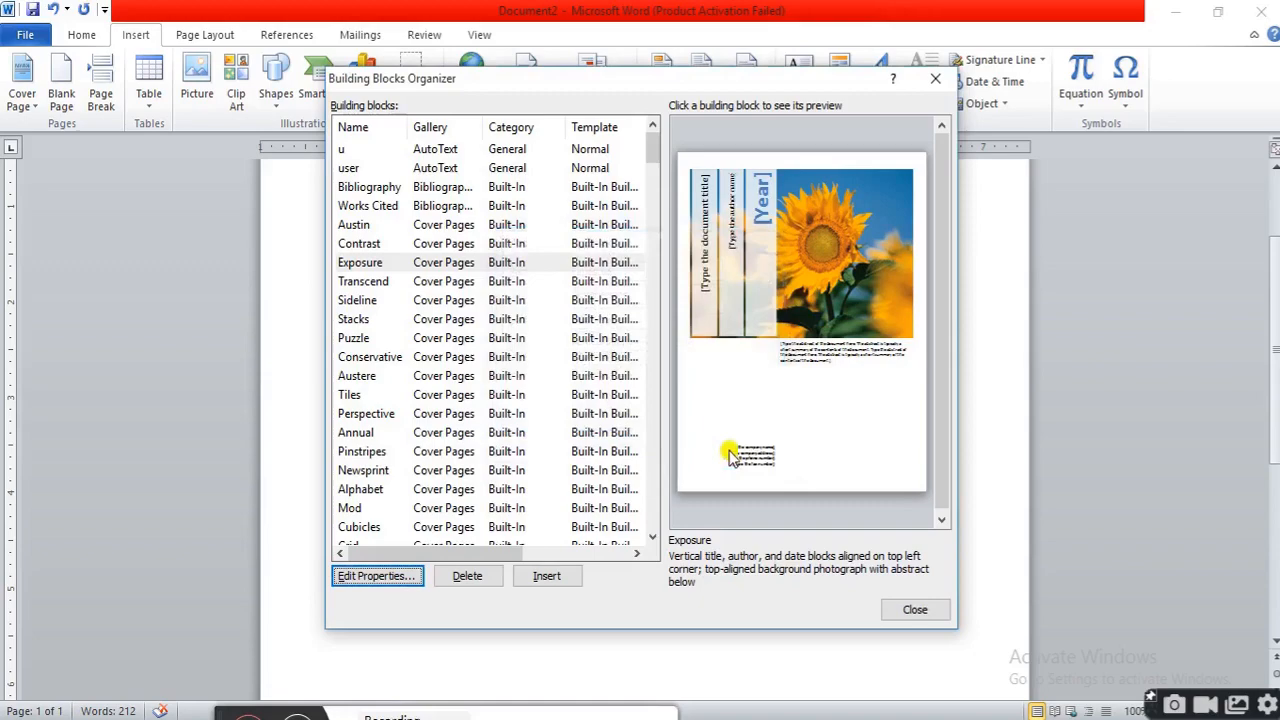
click(560, 580)
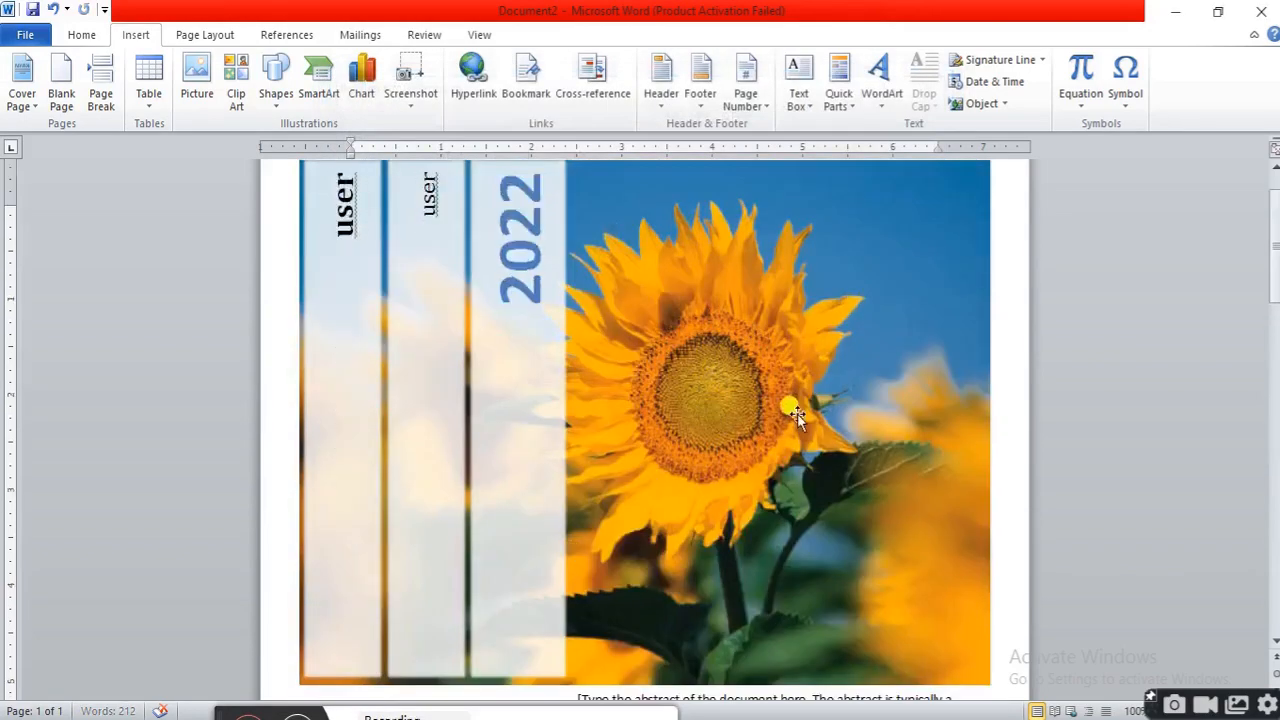
Replace the cover page's abstract placeholder with the Quadratic Formula equation building block from the Building Blocks Organizer
scroll(799, 413, up, 1)
scroll(799, 413, up, 2)
scroll(799, 413, down, 7)
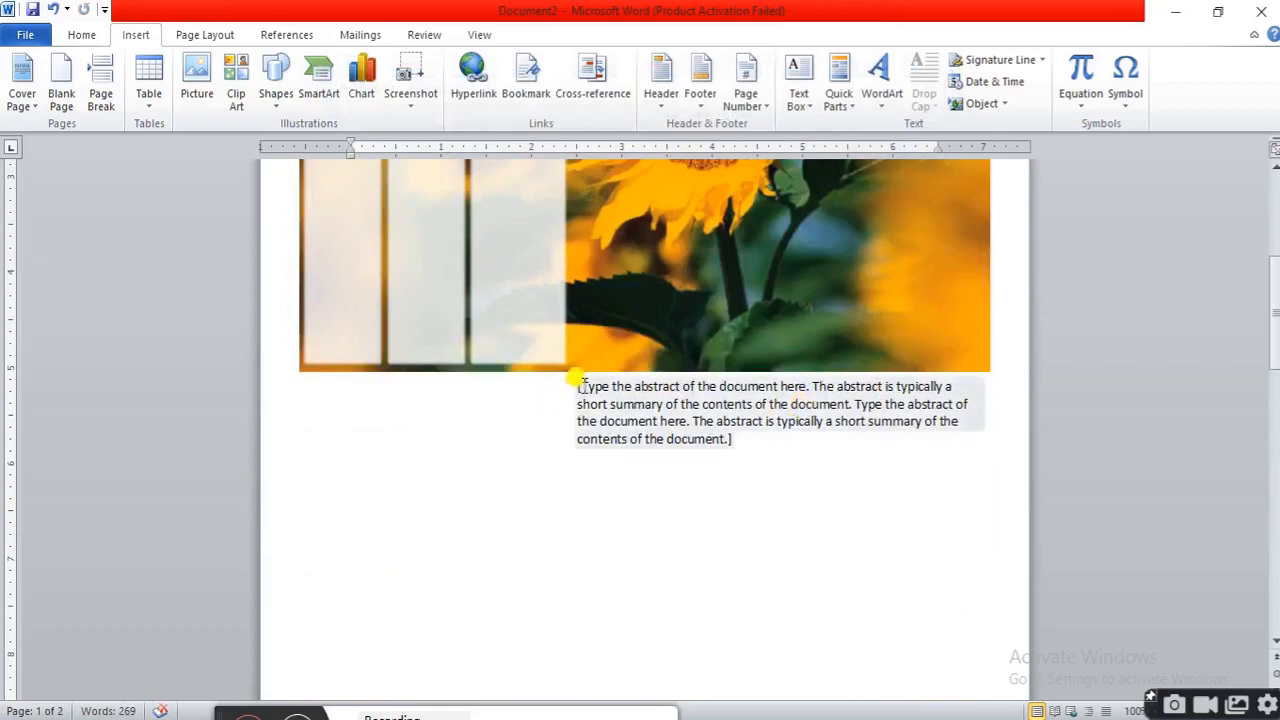
click(618, 388)
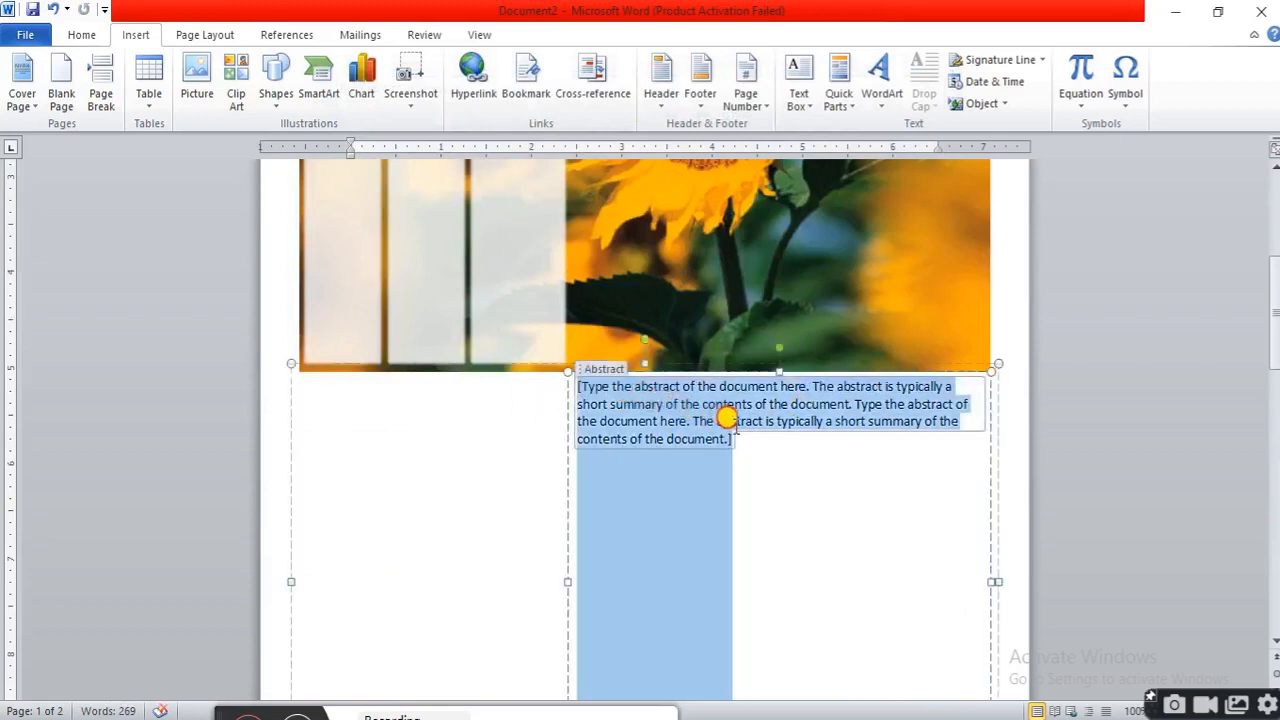
click(727, 418)
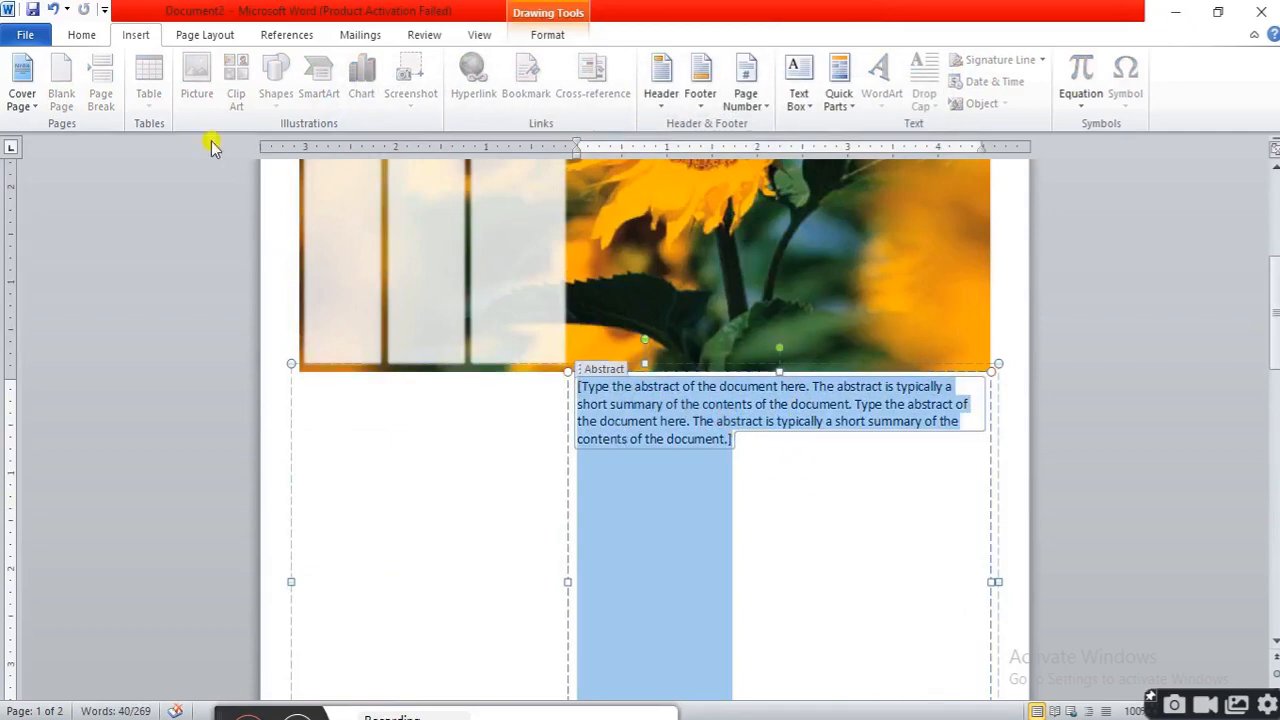
click(858, 114)
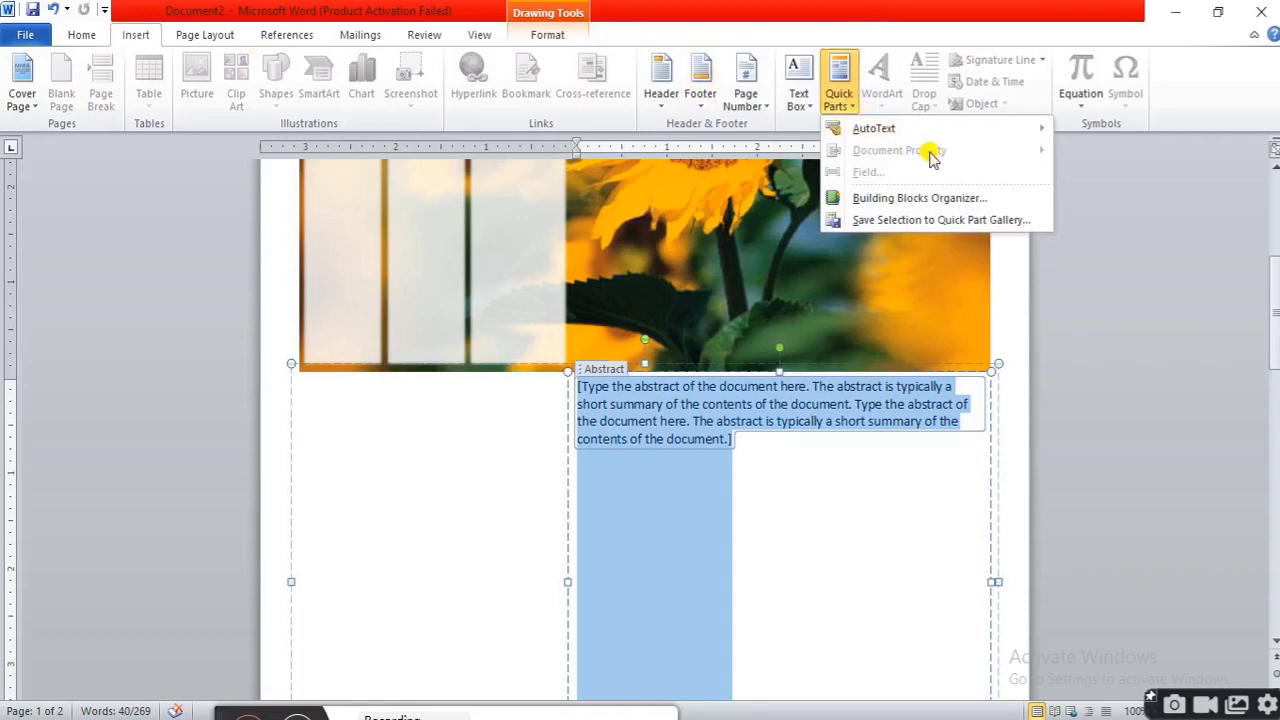
click(938, 200)
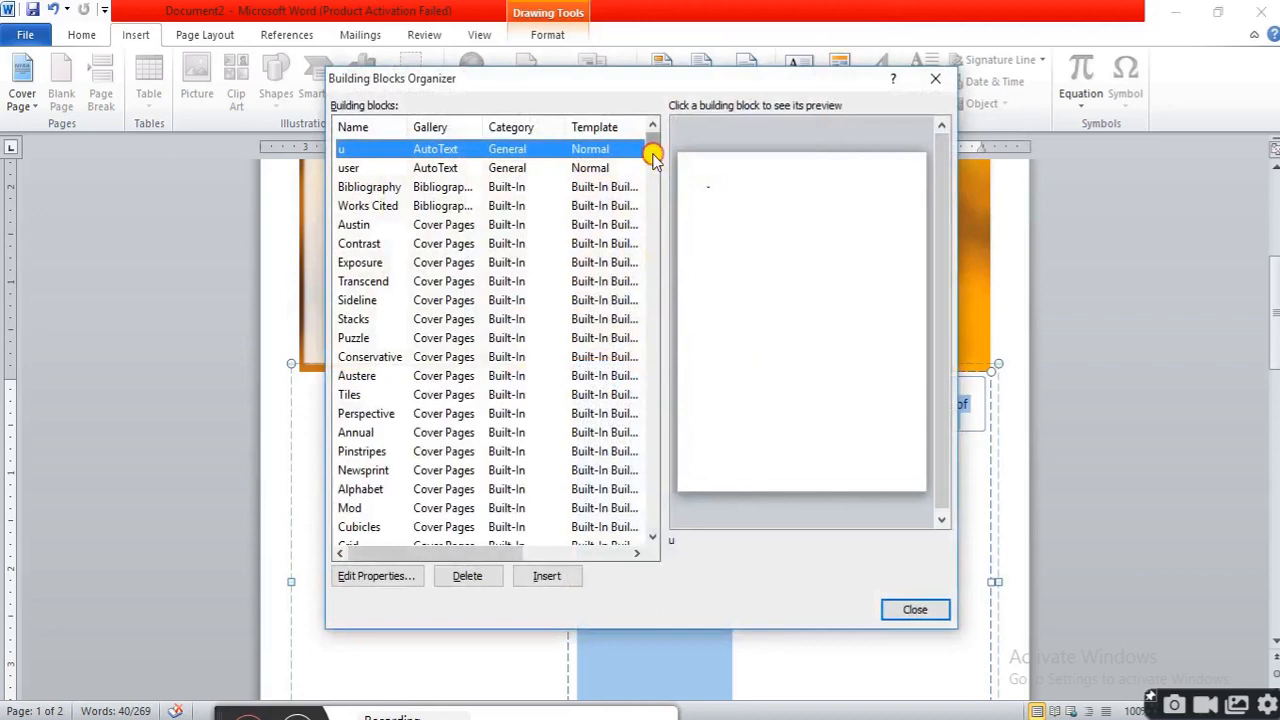
drag(652, 157, 652, 193)
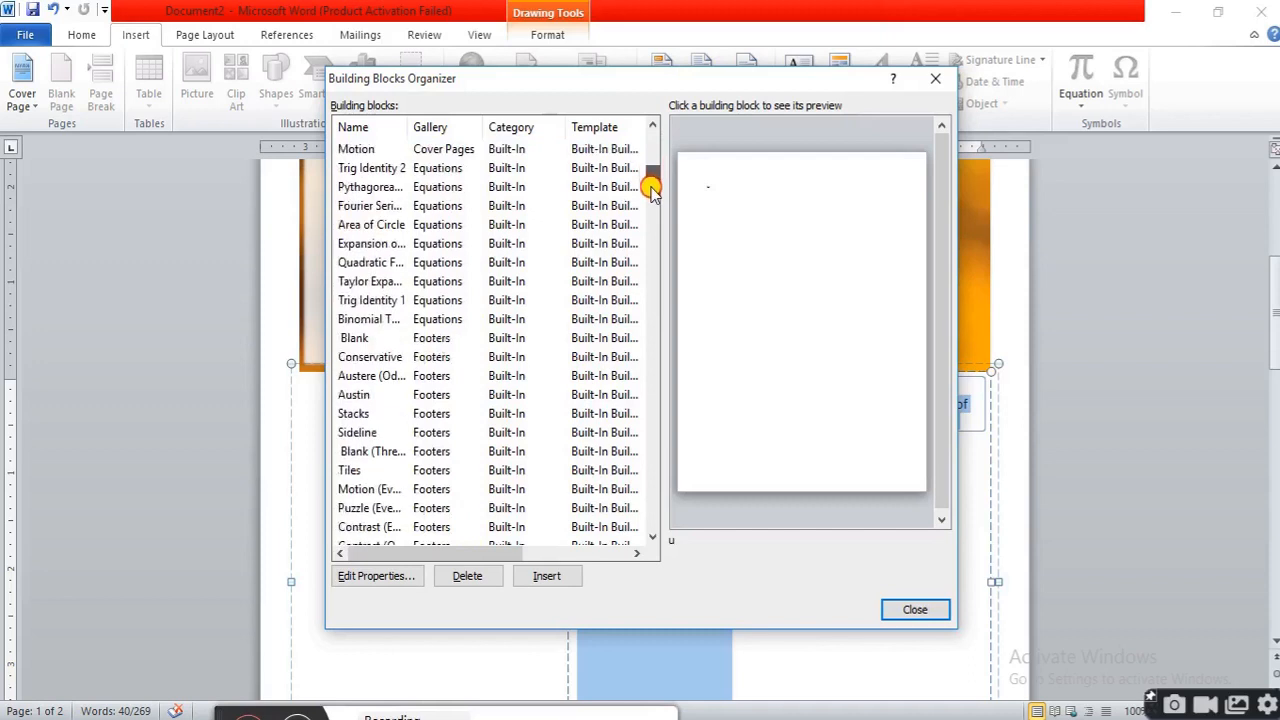
click(353, 395)
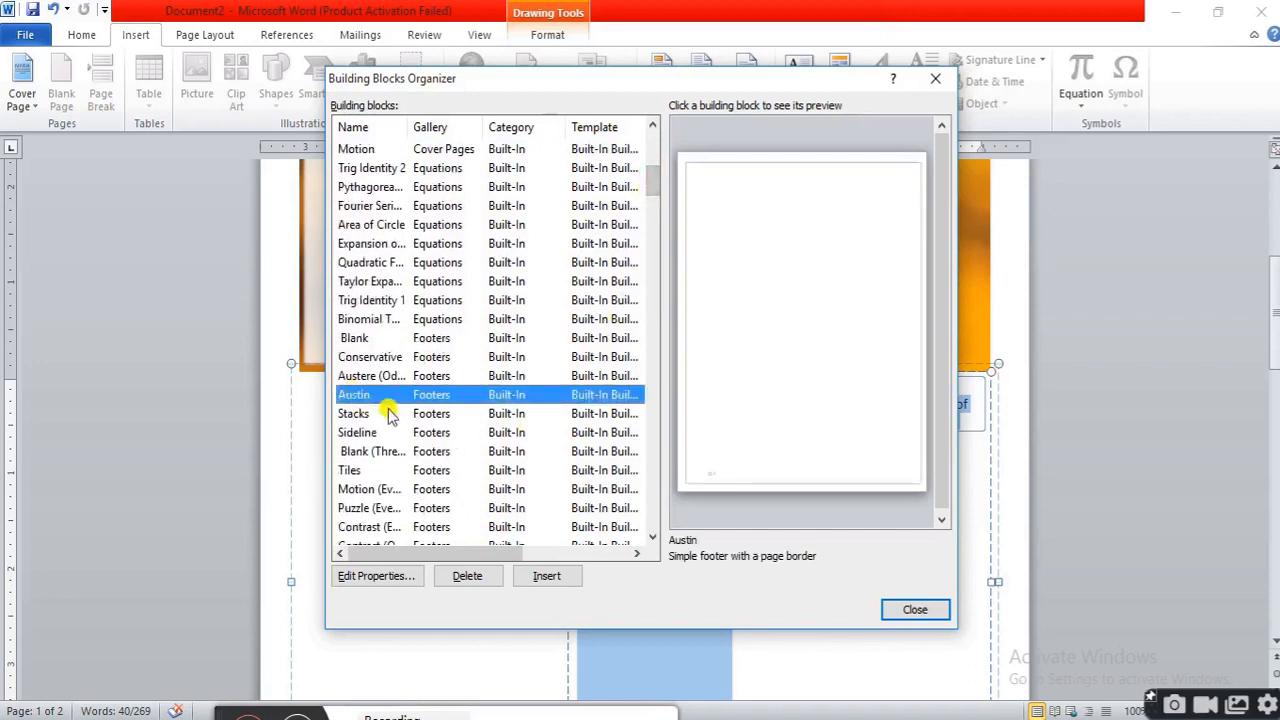
click(360, 414)
click(368, 433)
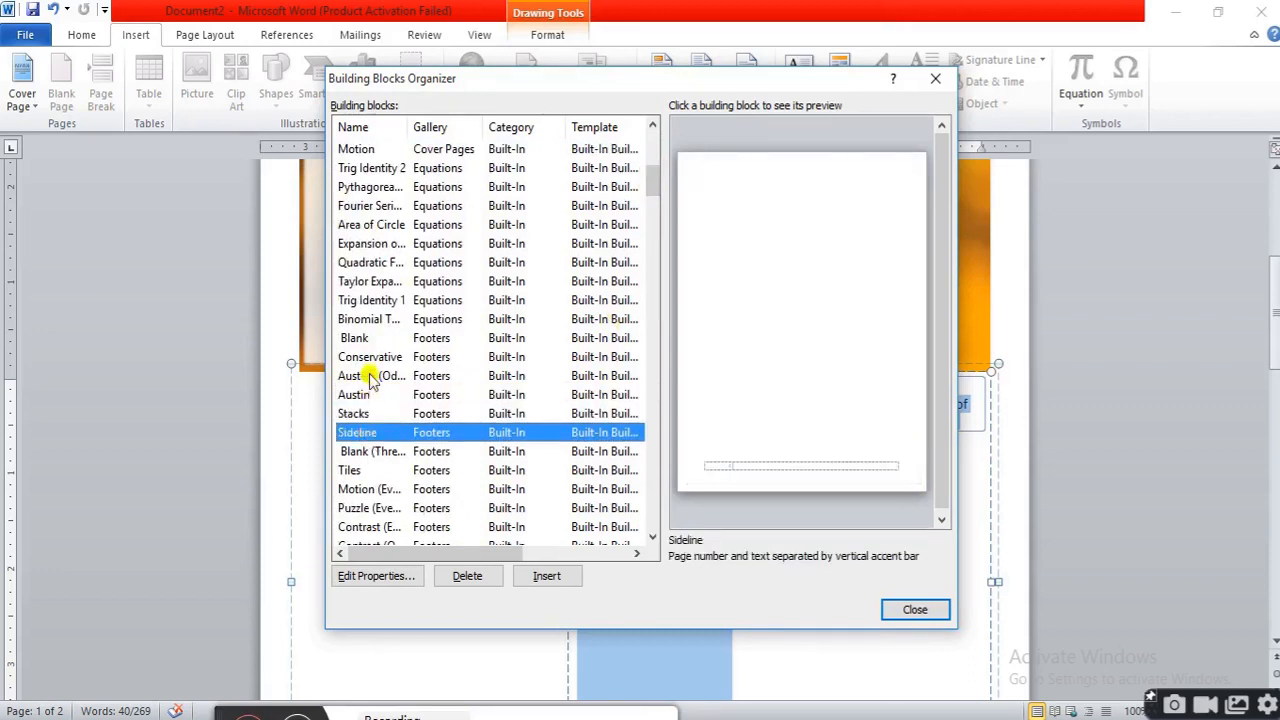
click(377, 263)
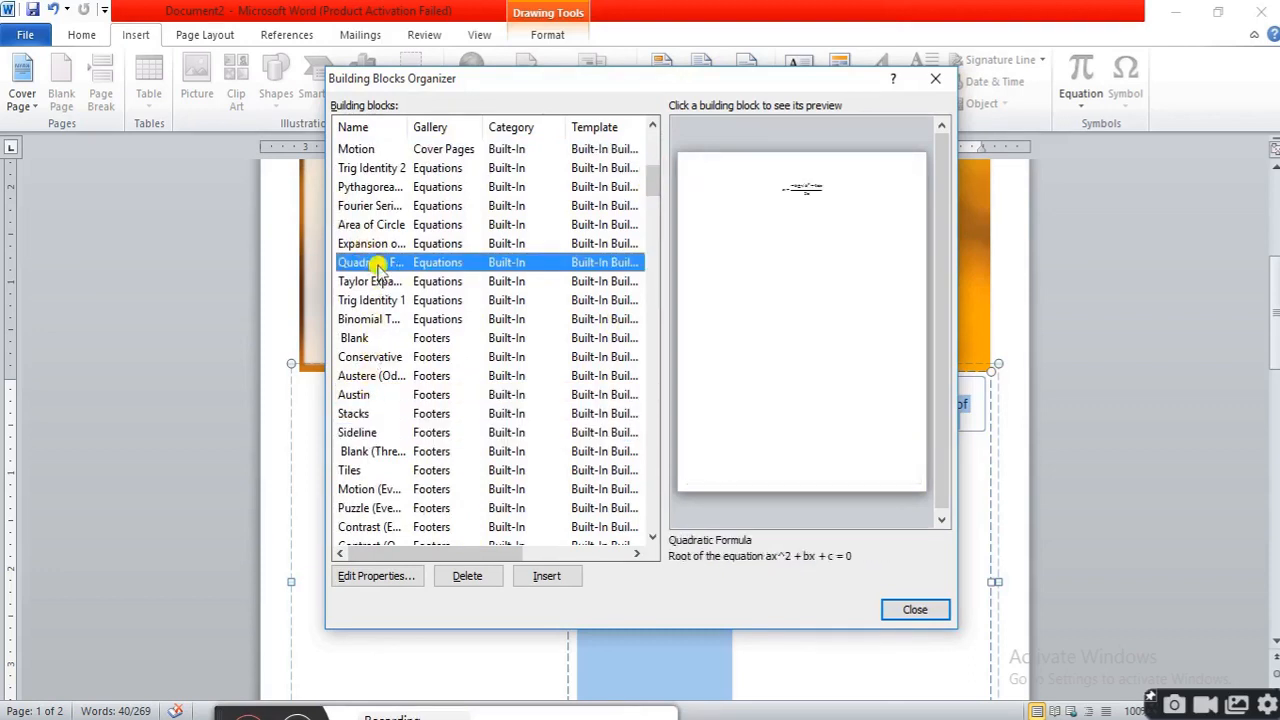
click(548, 576)
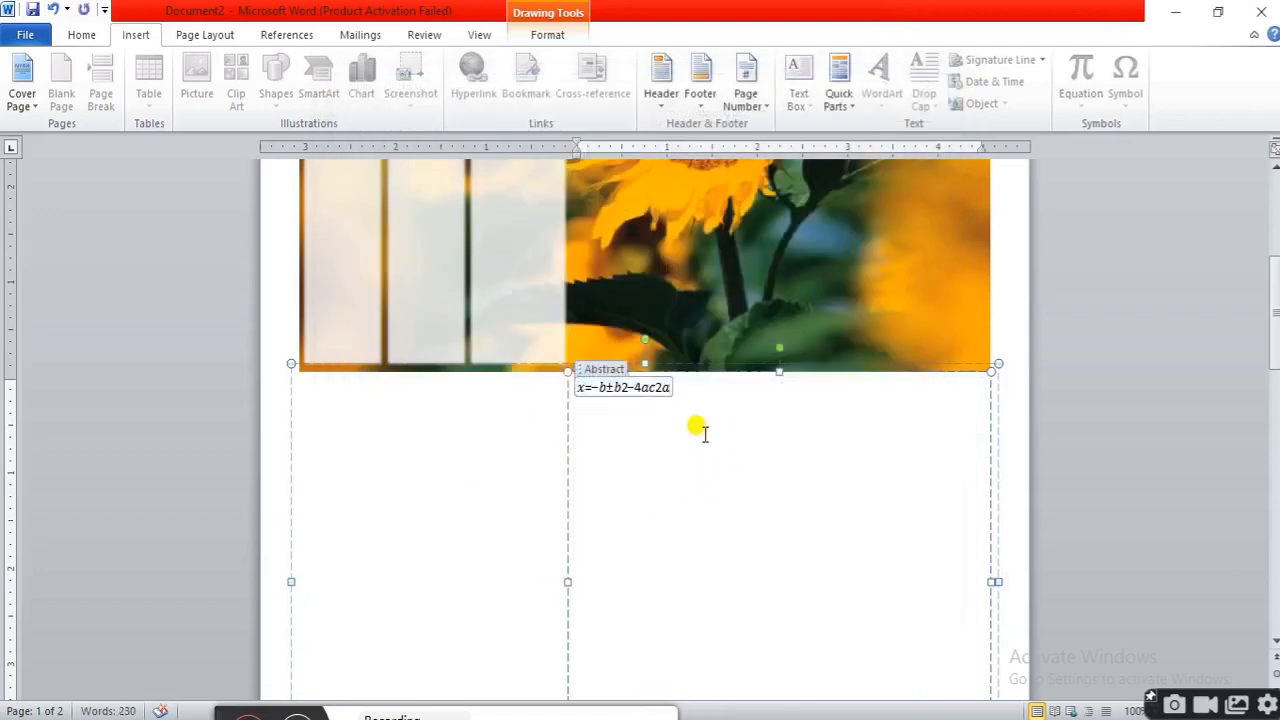
click(660, 389)
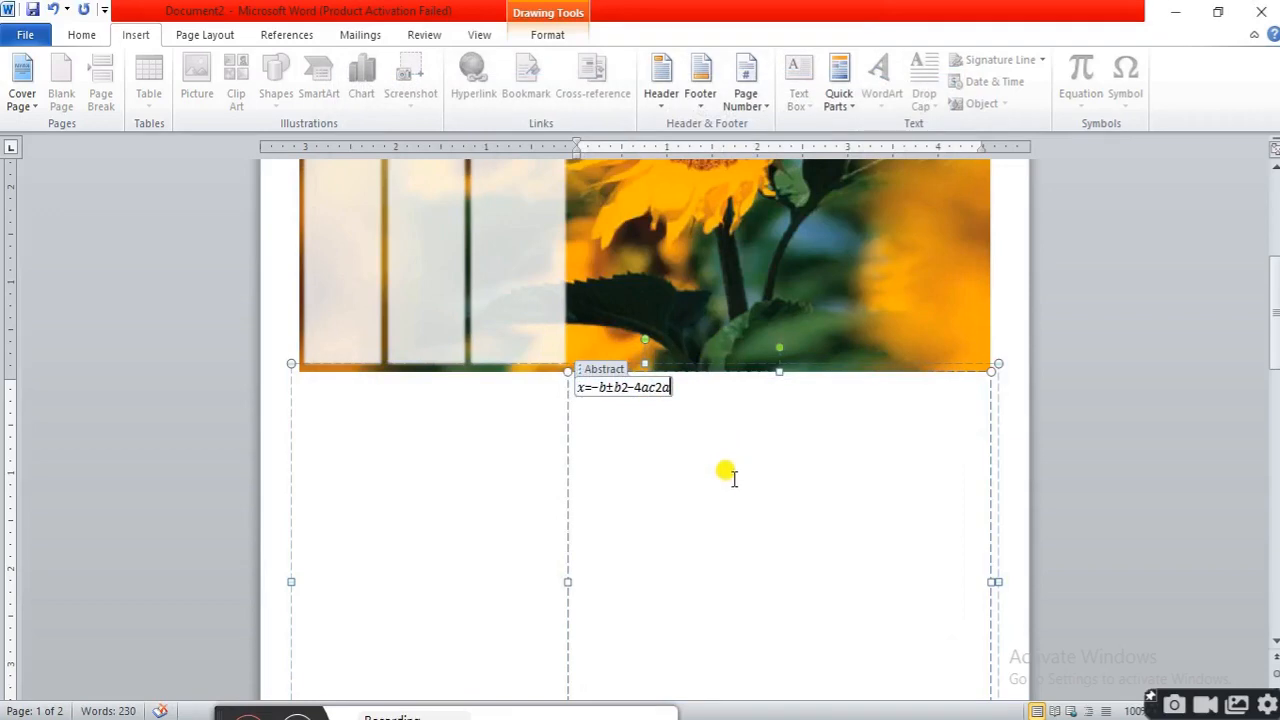
click(489, 494)
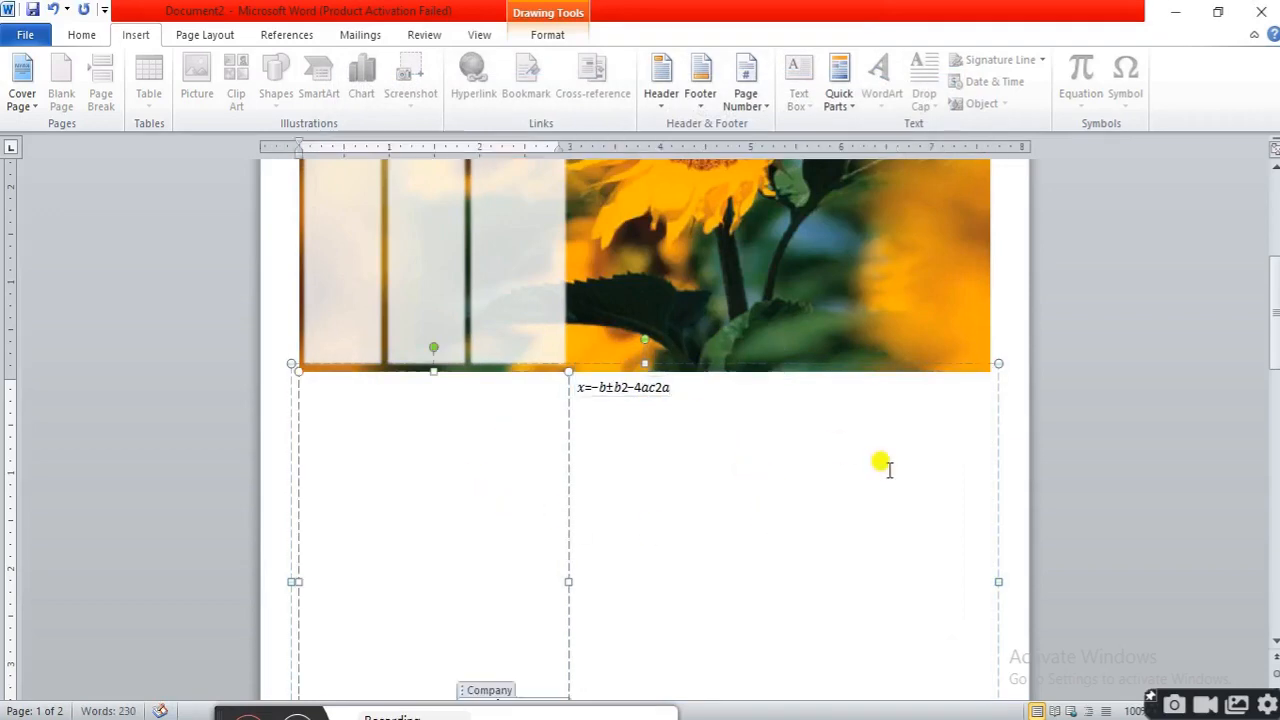
scroll(888, 468, down, 10)
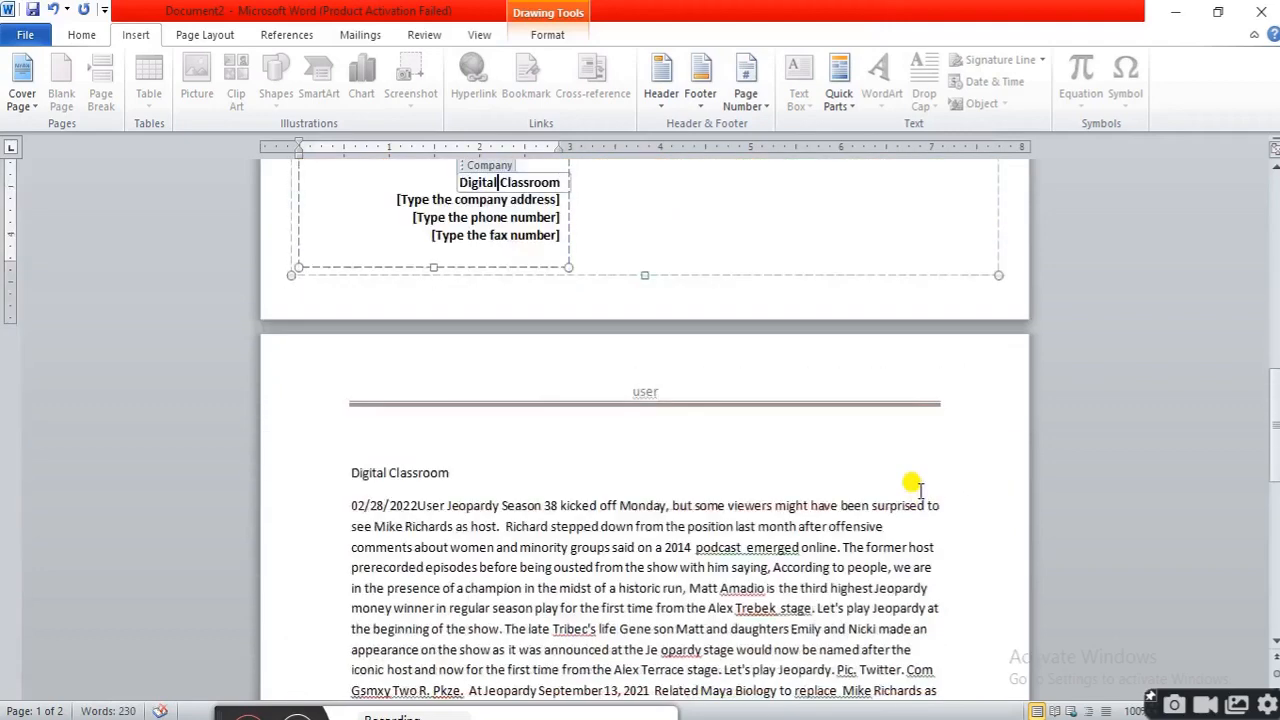
Open the Building Blocks Organizer and scroll through the list of building blocks
scroll(912, 485, down, 6)
click(588, 424)
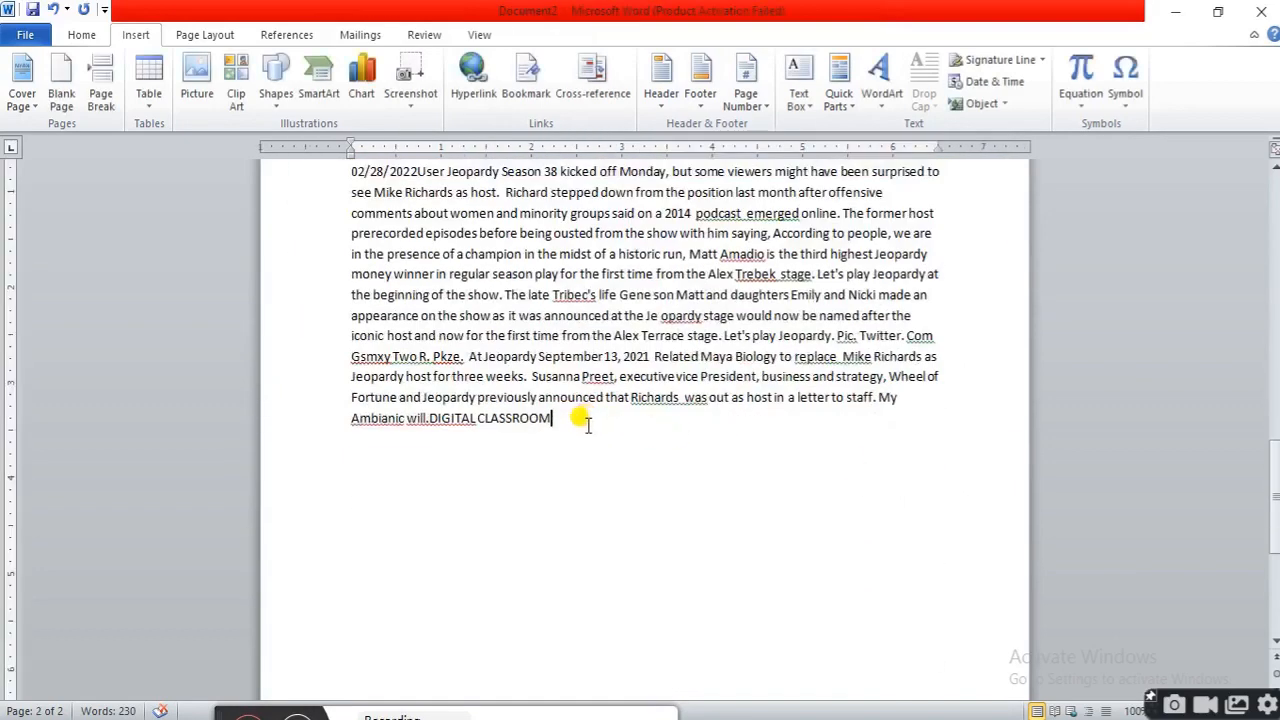
click(857, 112)
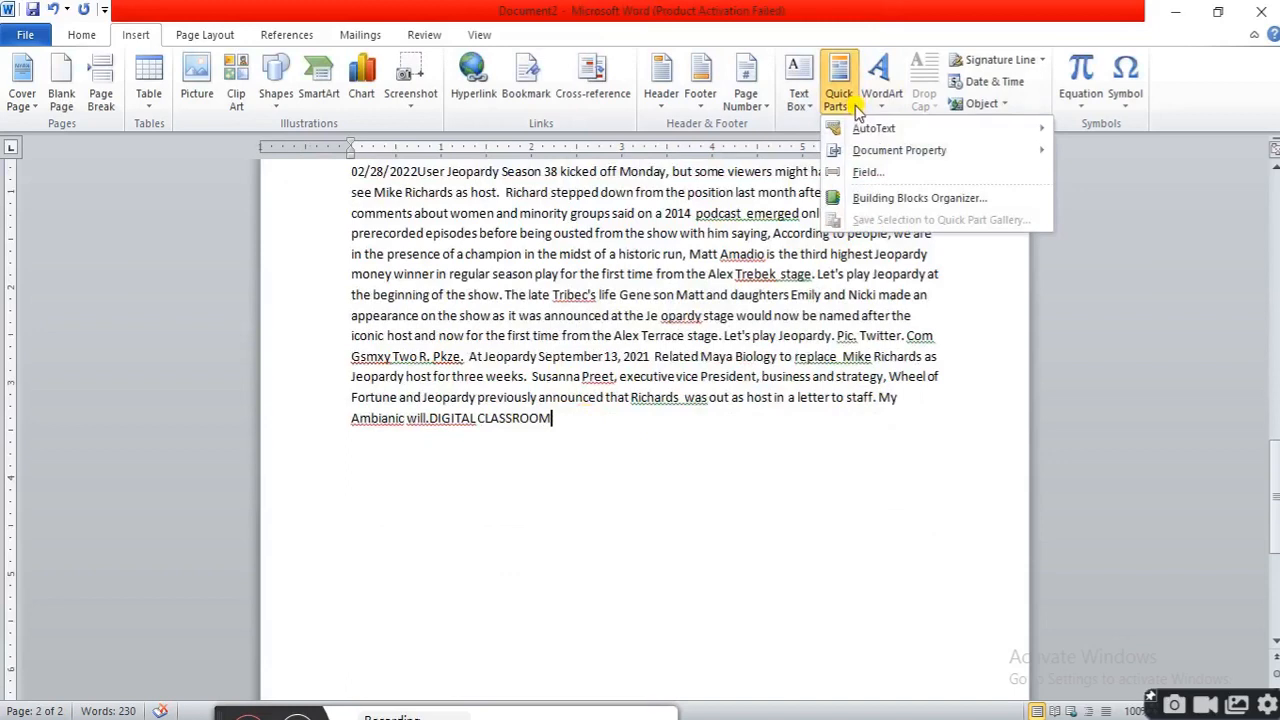
click(962, 199)
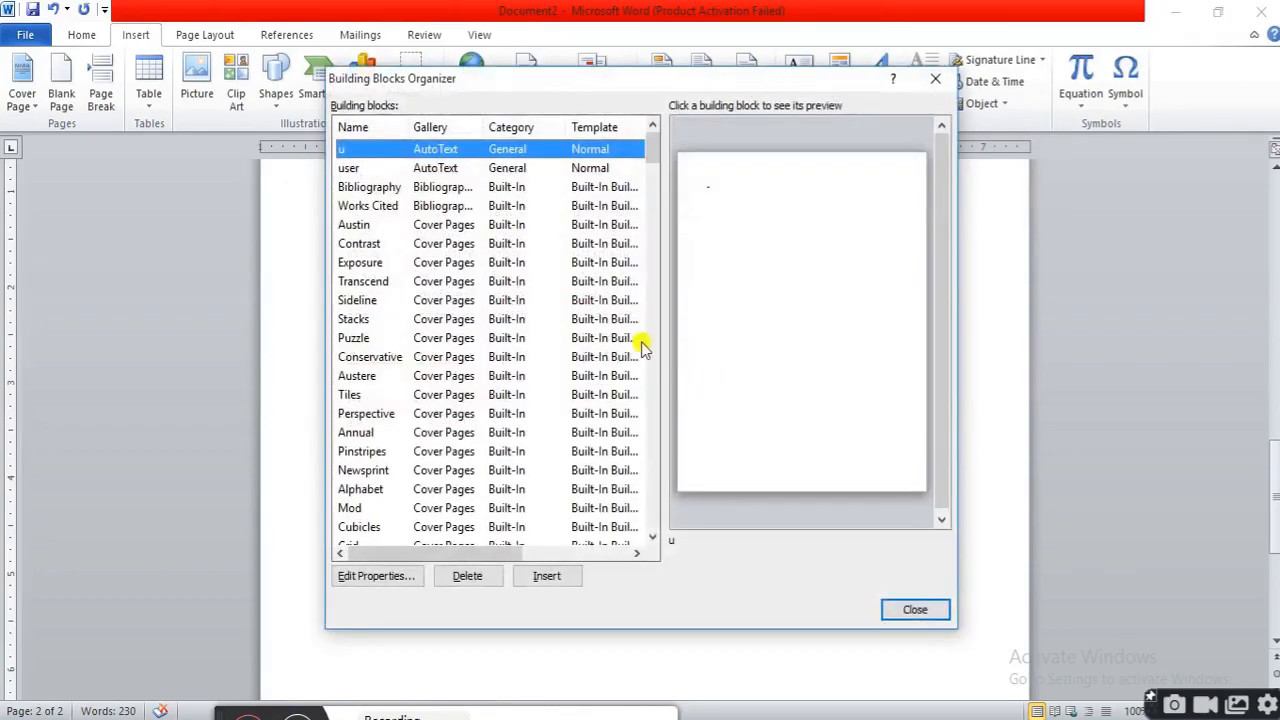
scroll(622, 375, down, 2)
scroll(622, 375, down, 2)
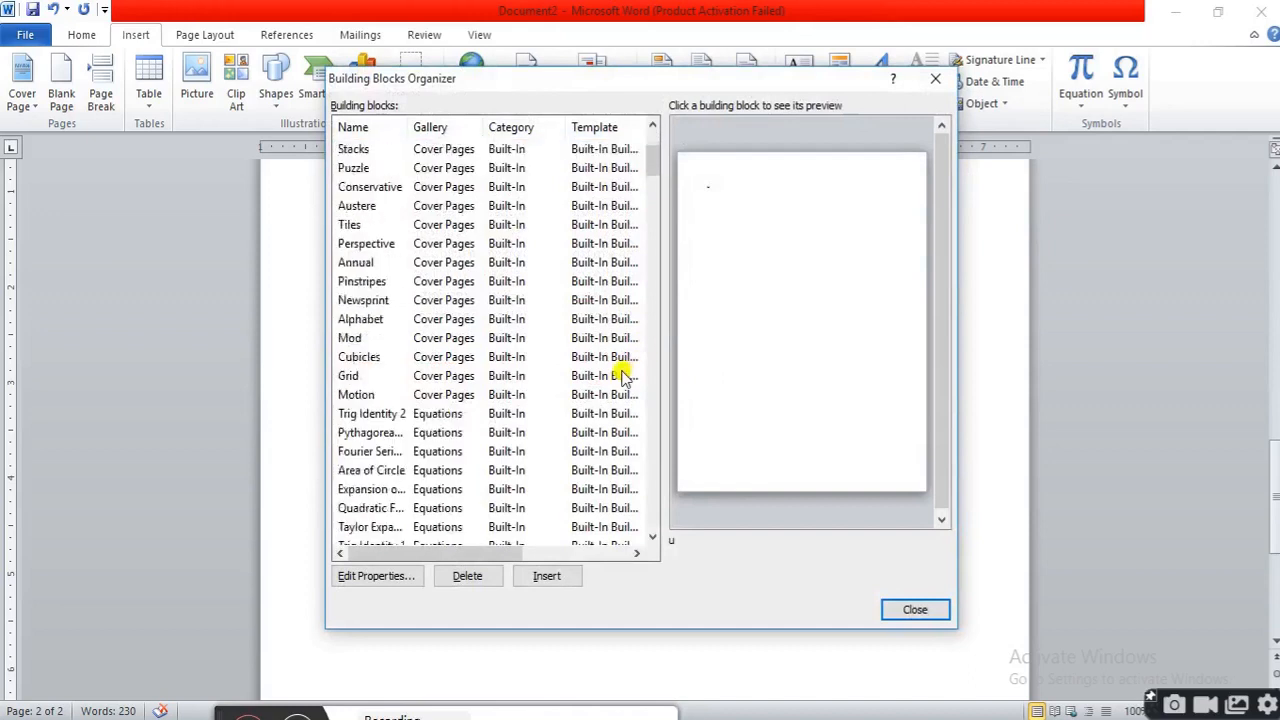
scroll(622, 375, down, 5)
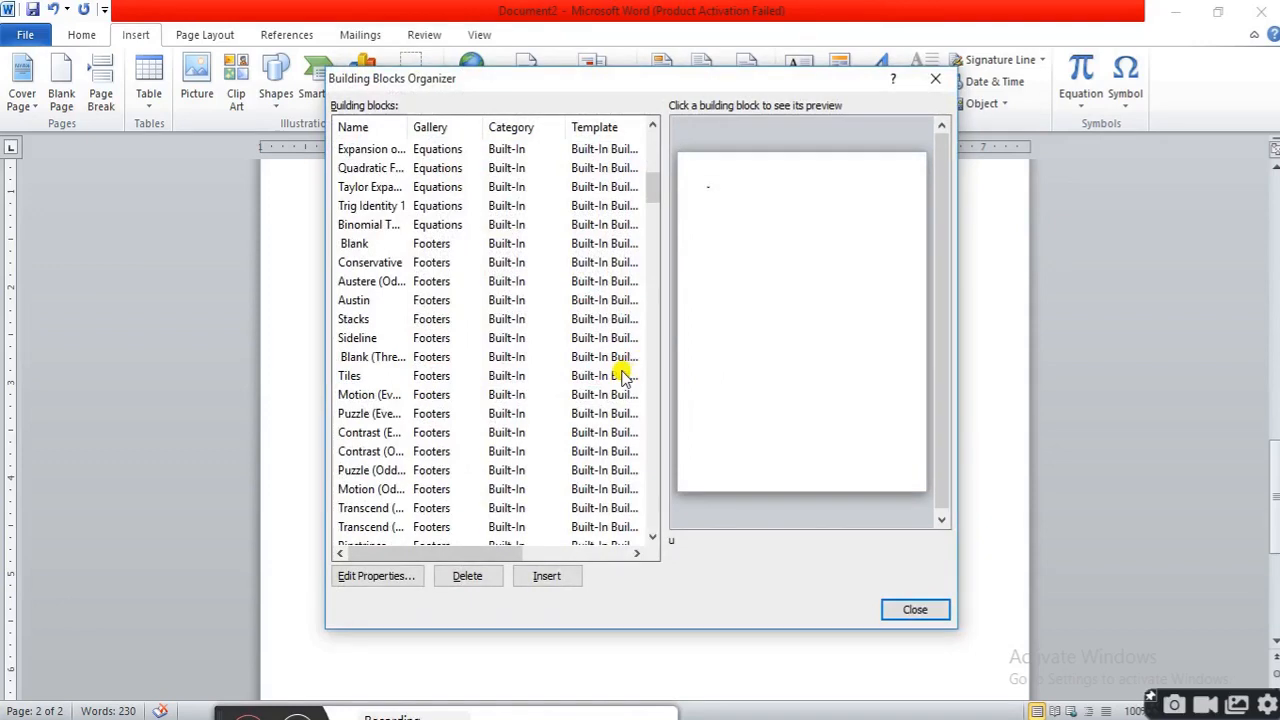
scroll(622, 375, down, 5)
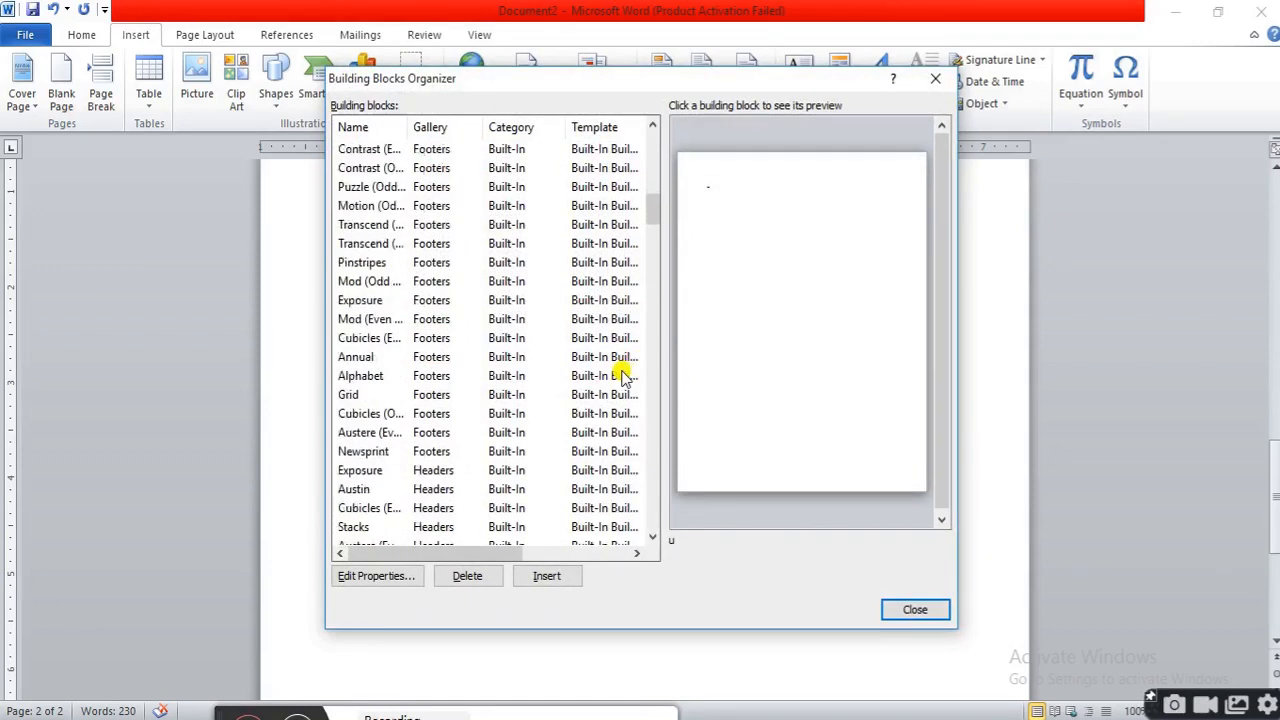
scroll(622, 375, down, 5)
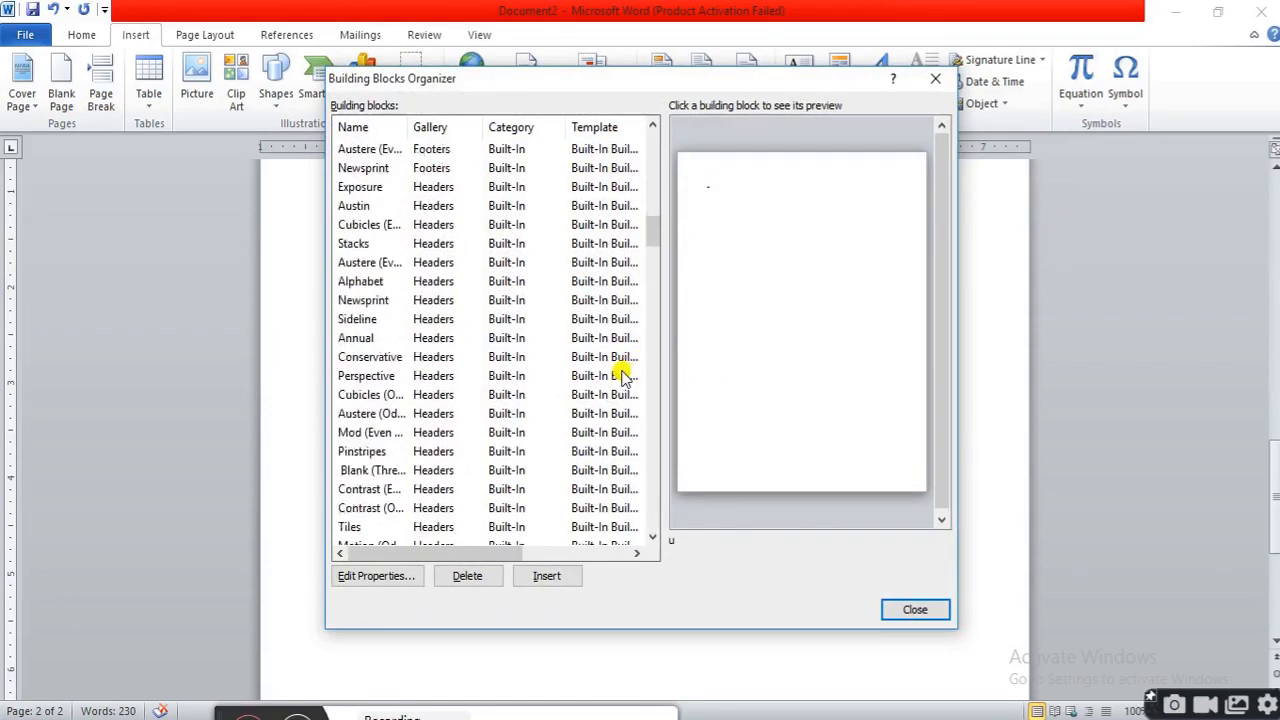
scroll(622, 375, down, 4)
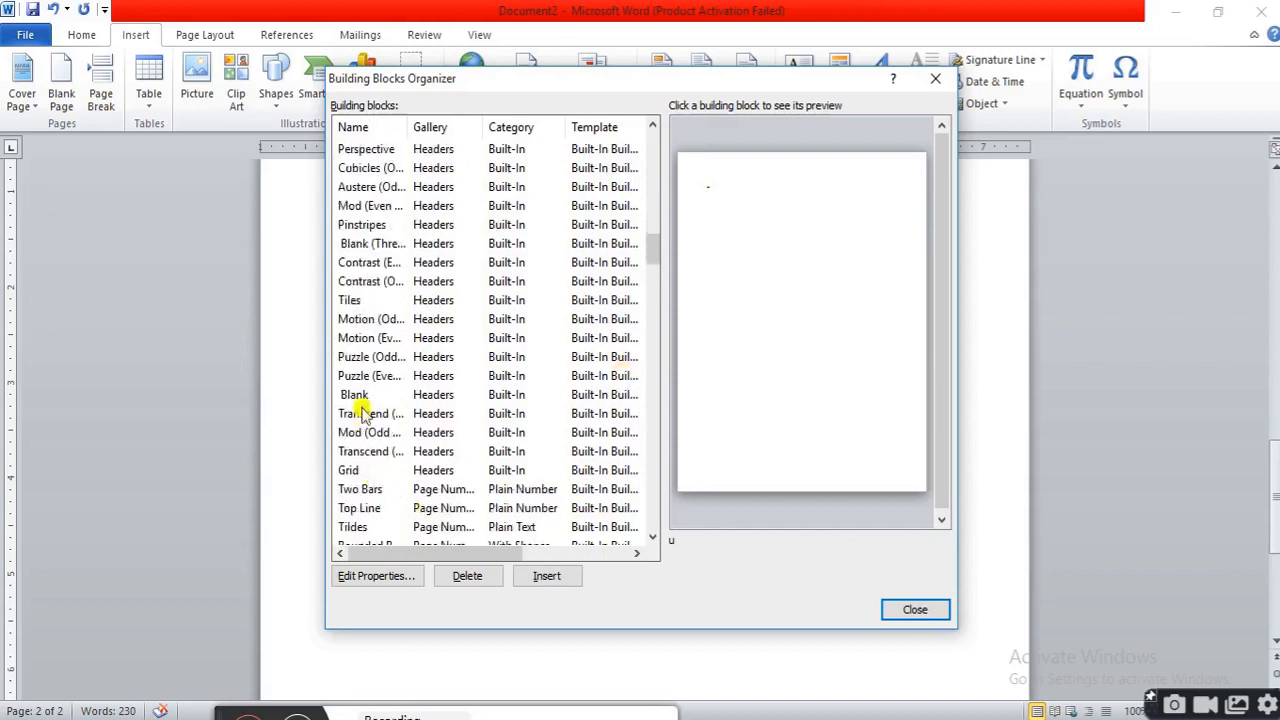
Preview several header and page number building blocks and insert the Puzzle (Even Page) header
click(366, 397)
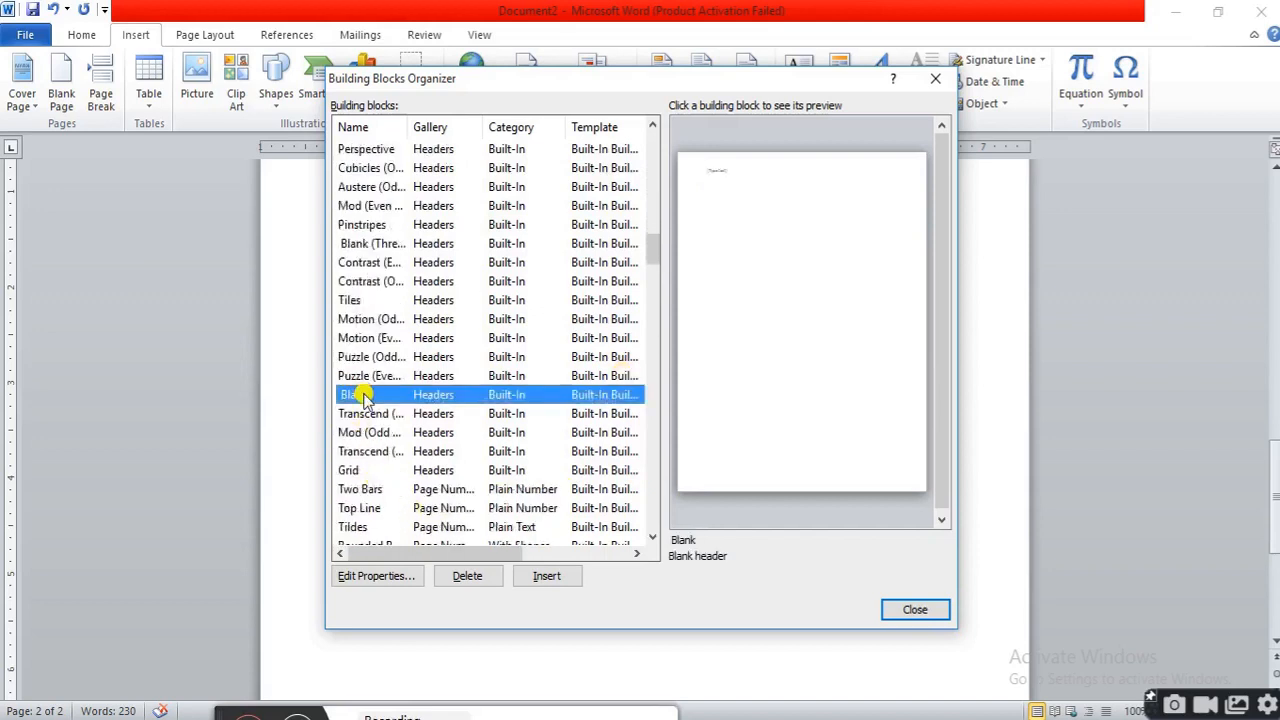
click(366, 472)
click(369, 490)
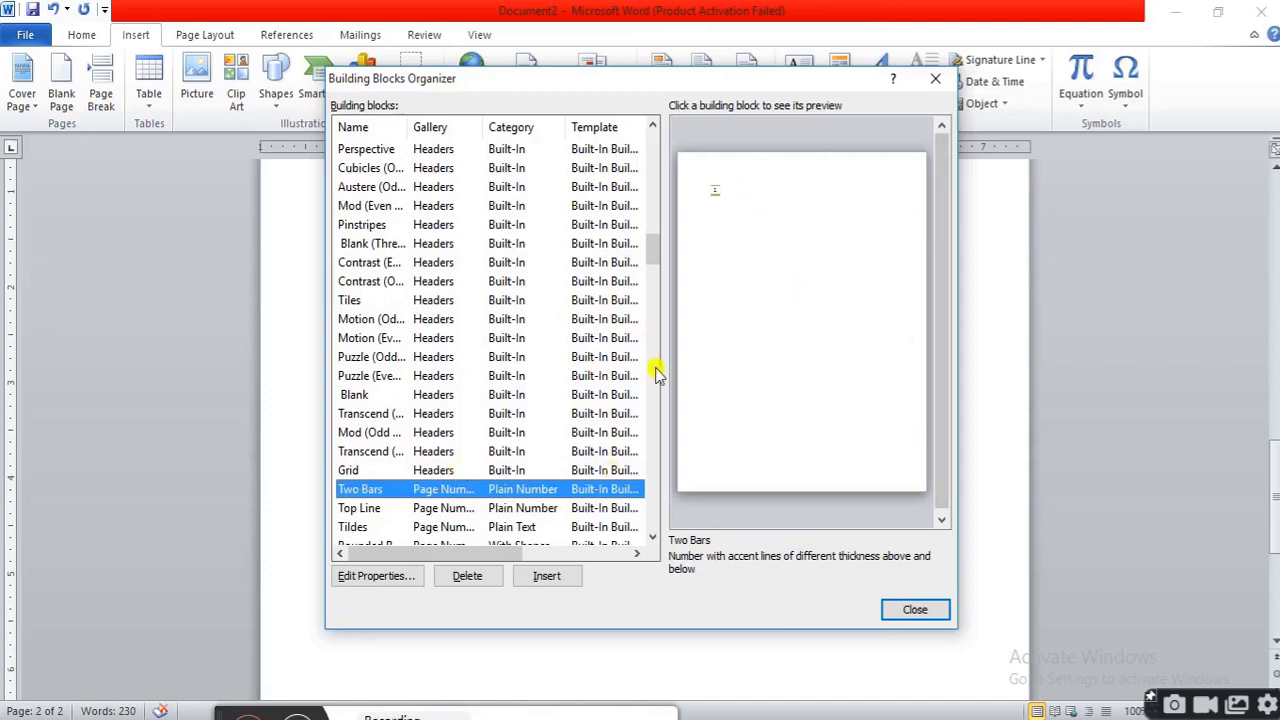
click(652, 537)
click(652, 537)
click(652, 537)
click(652, 537)
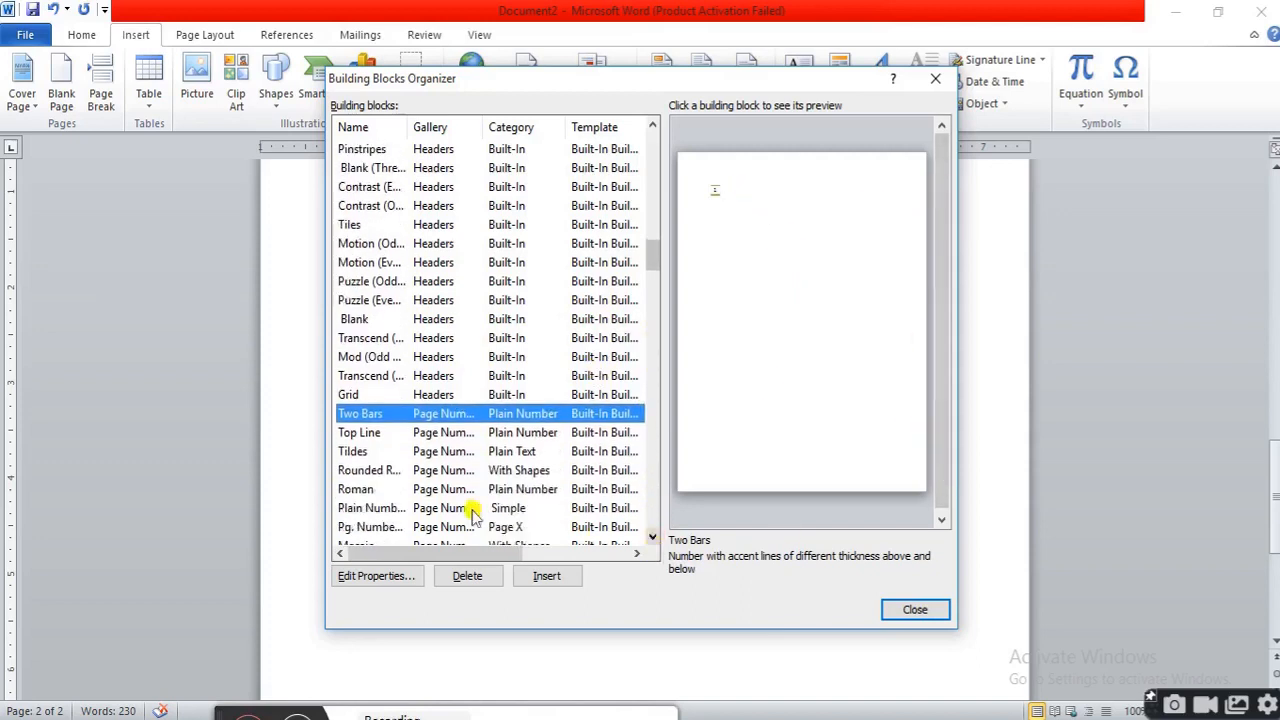
click(366, 490)
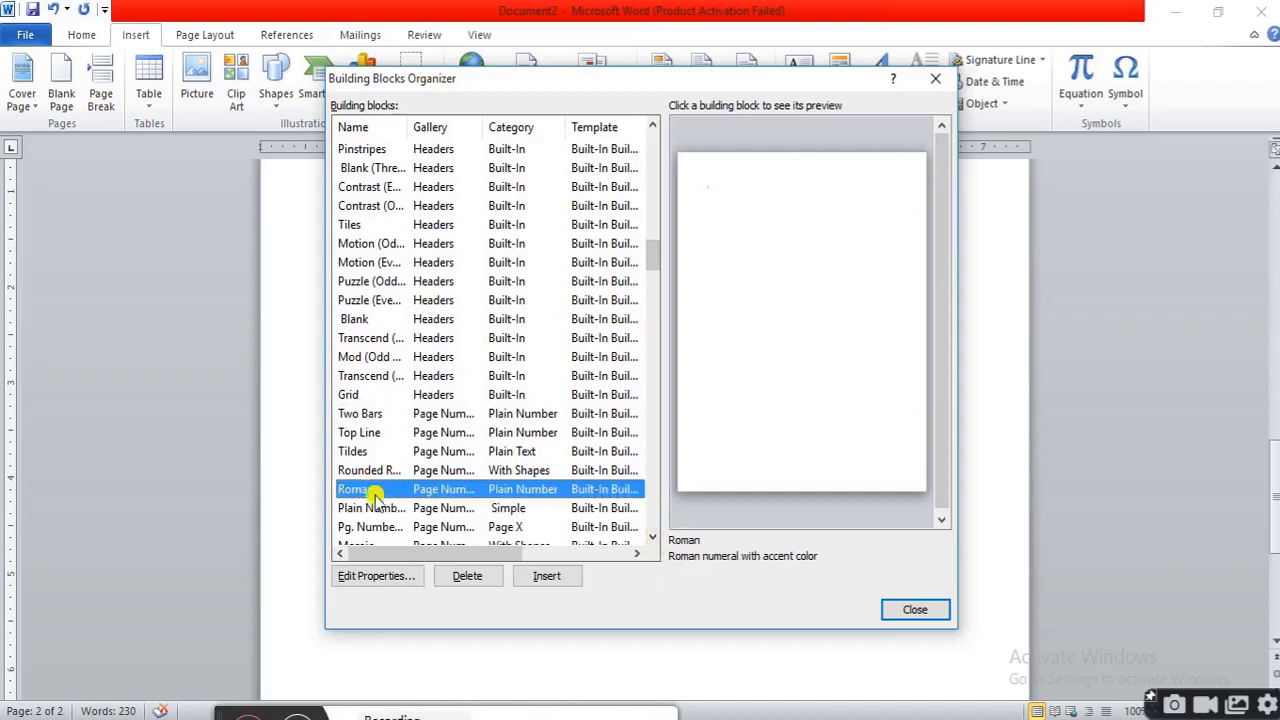
click(383, 509)
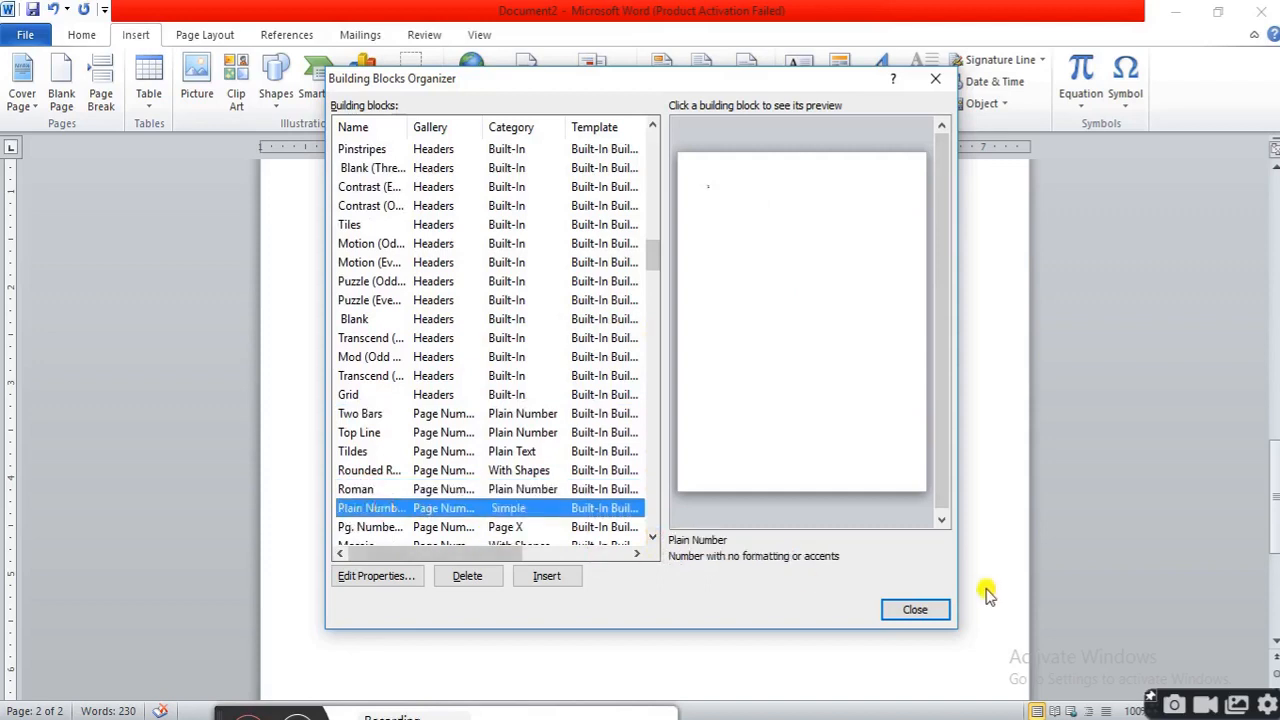
click(372, 300)
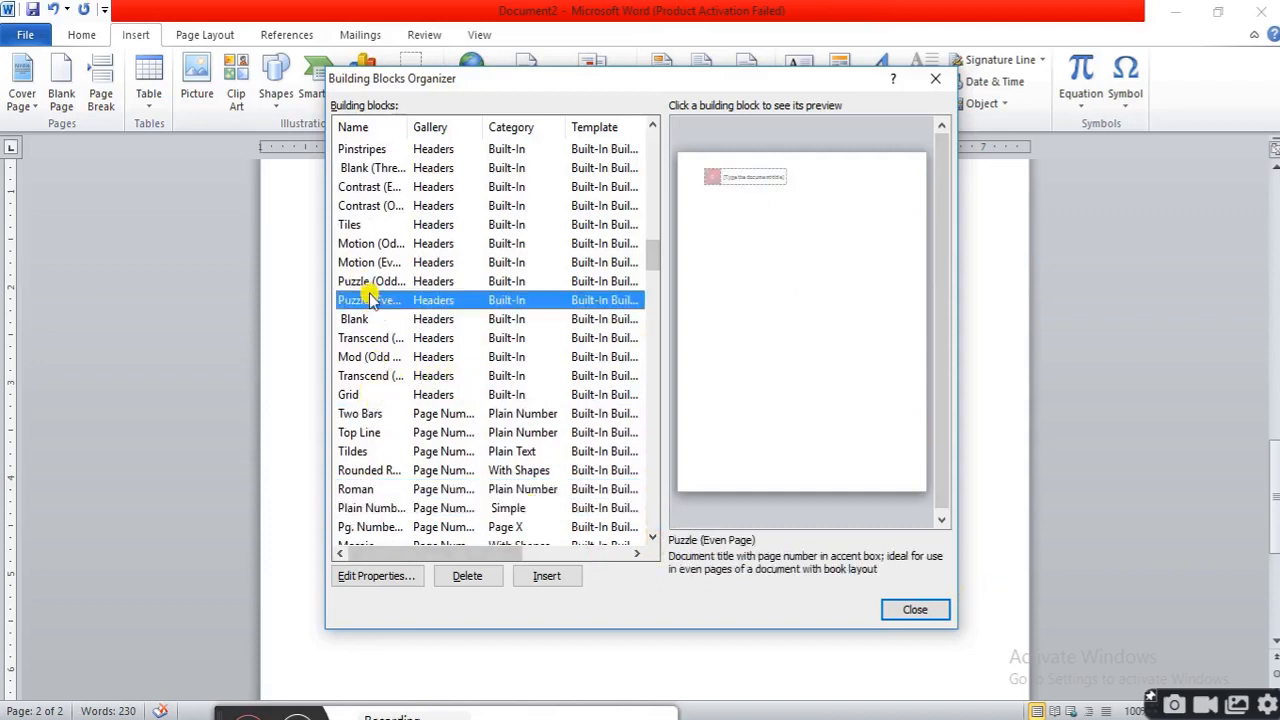
click(562, 577)
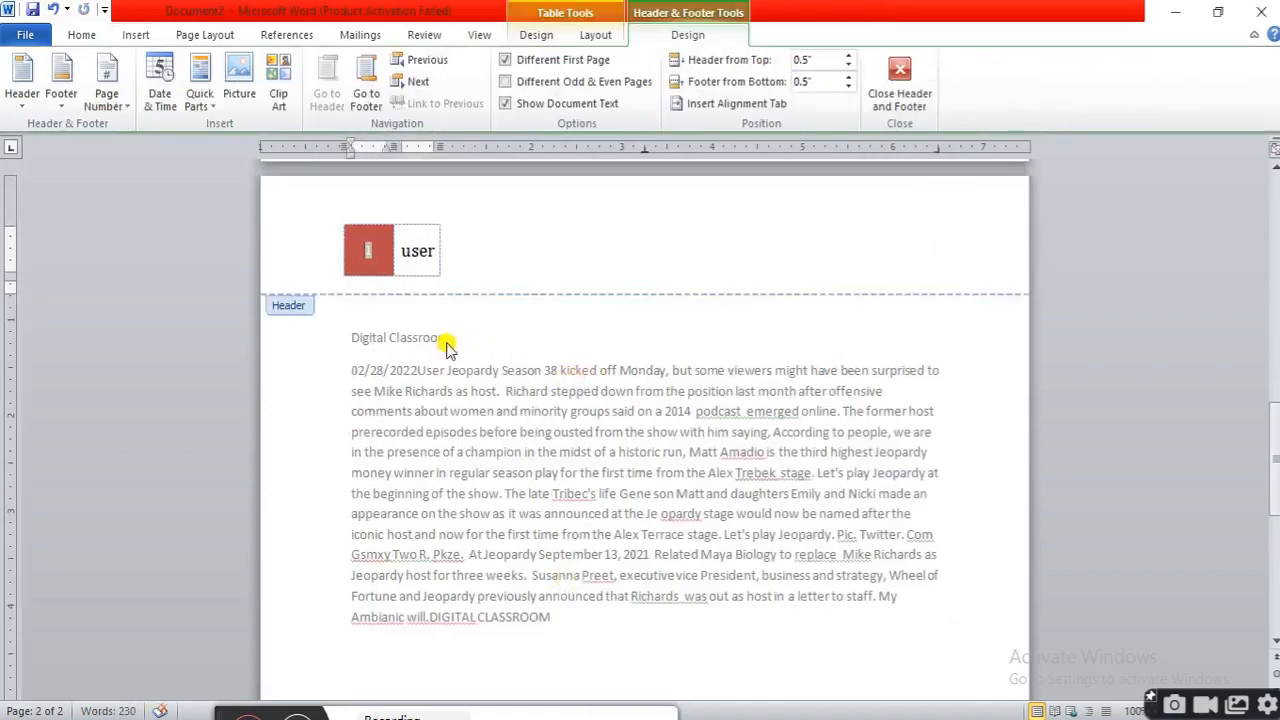
Leave the header and insert an AutoNum field in 1, 2, 3 format at the end of the last paragraph
triple_click(575, 392)
click(624, 634)
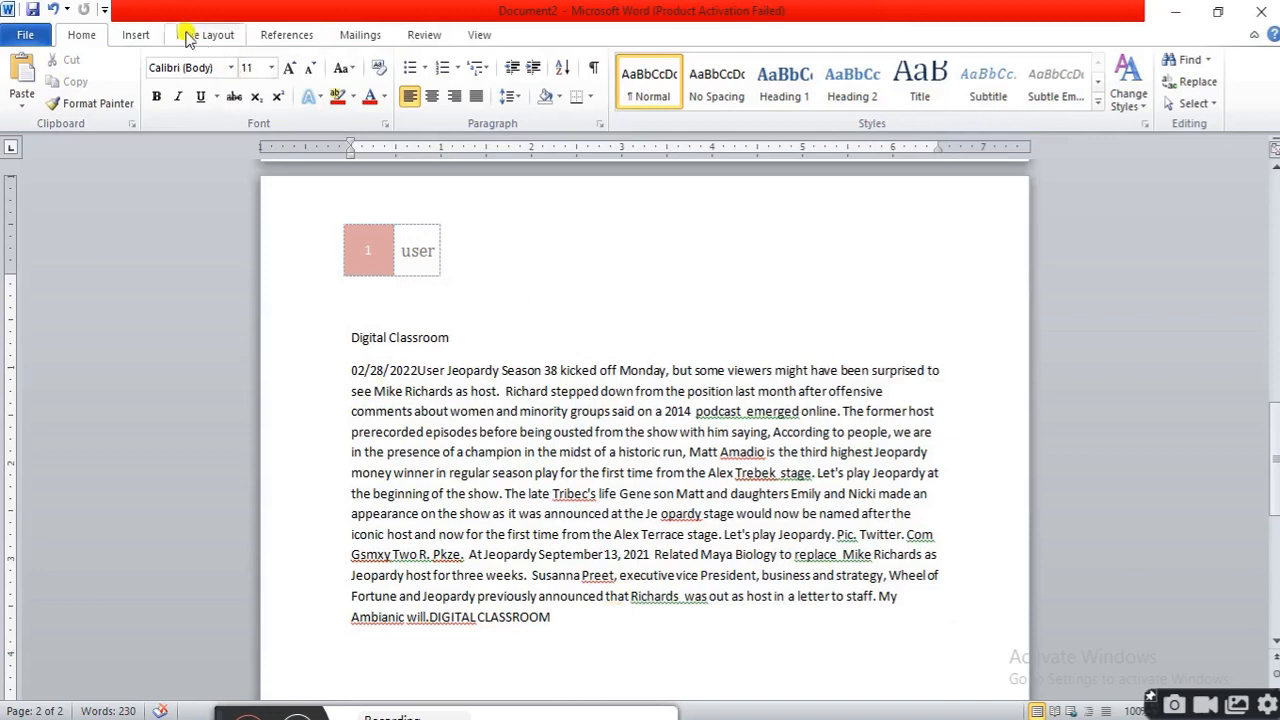
click(137, 32)
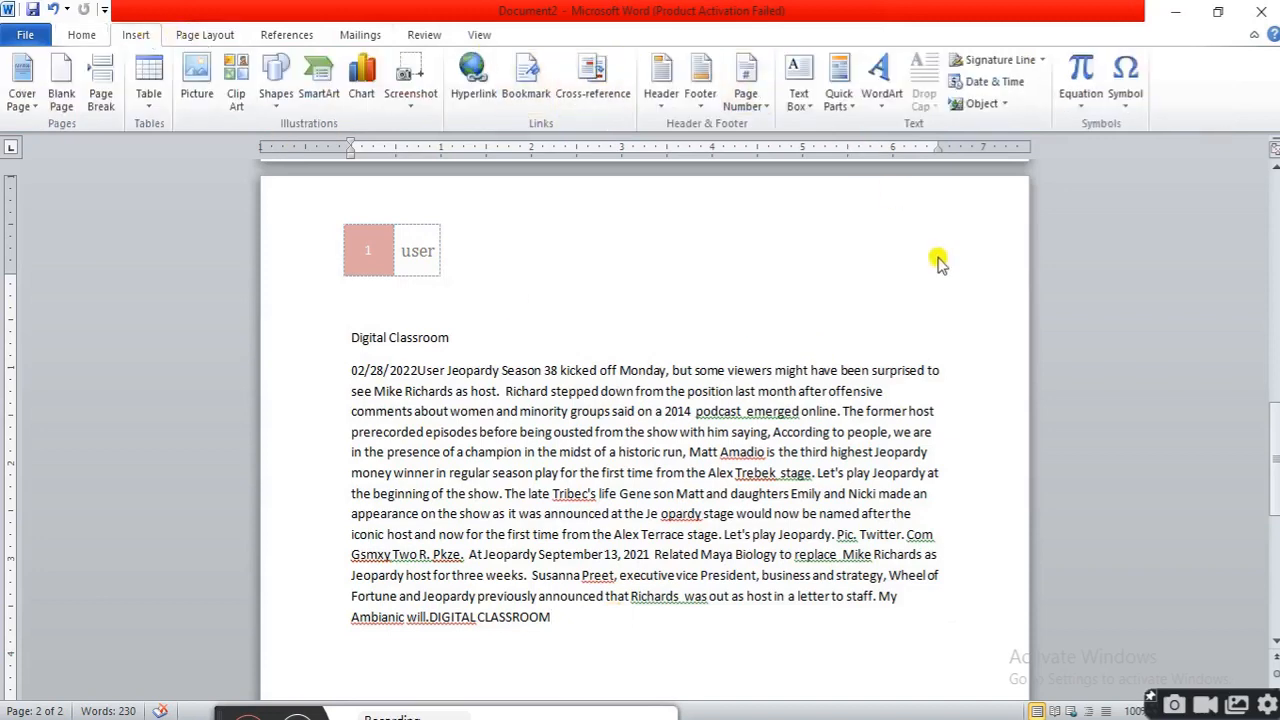
click(855, 115)
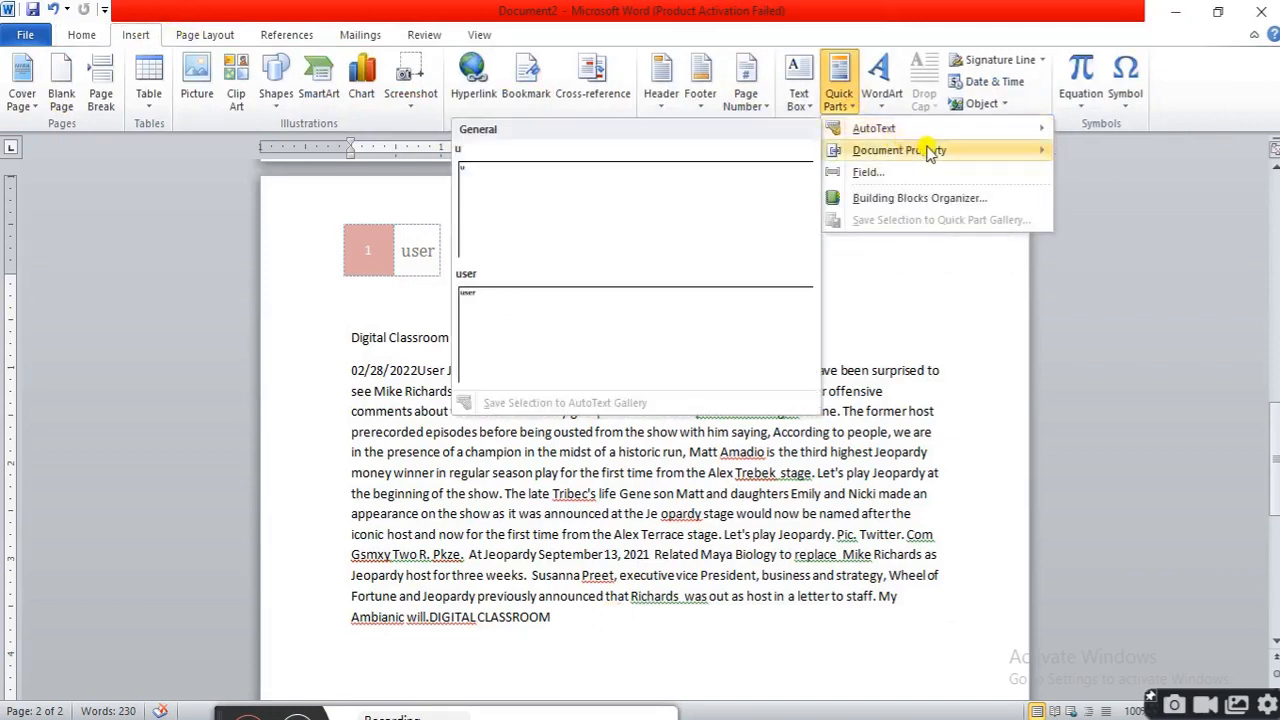
mouse_move(928, 152)
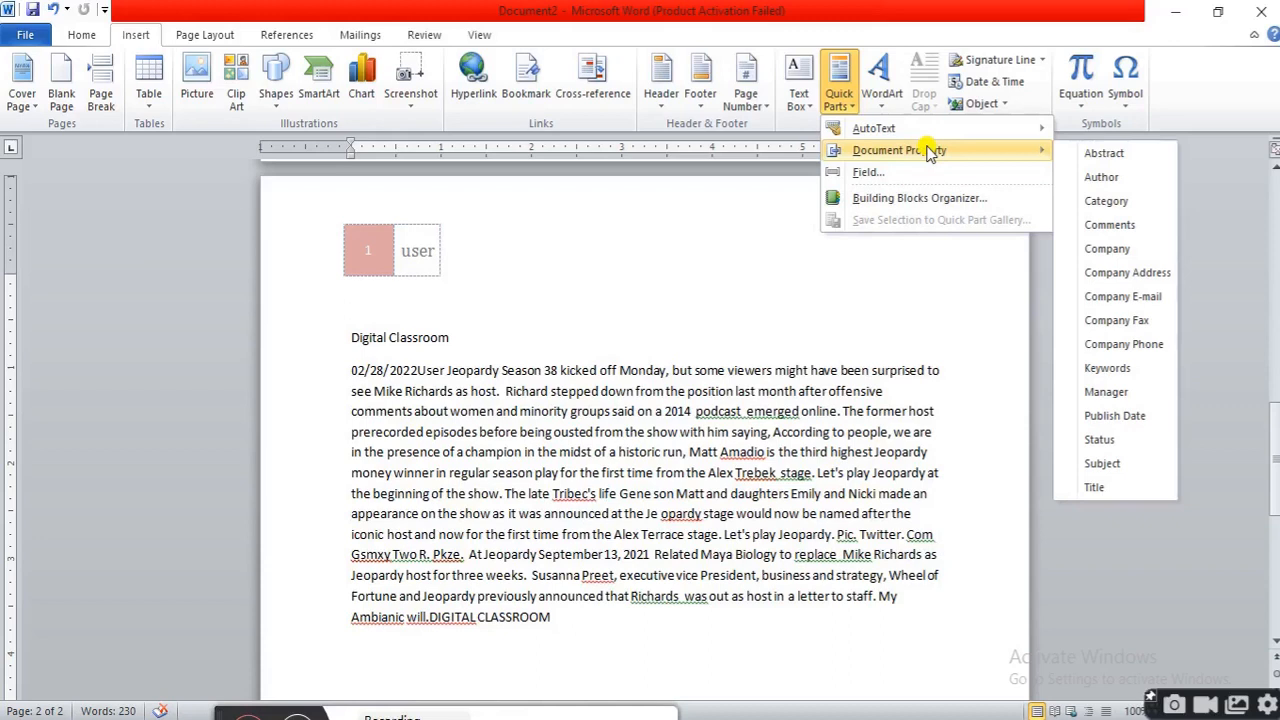
mouse_move(900, 128)
click(885, 172)
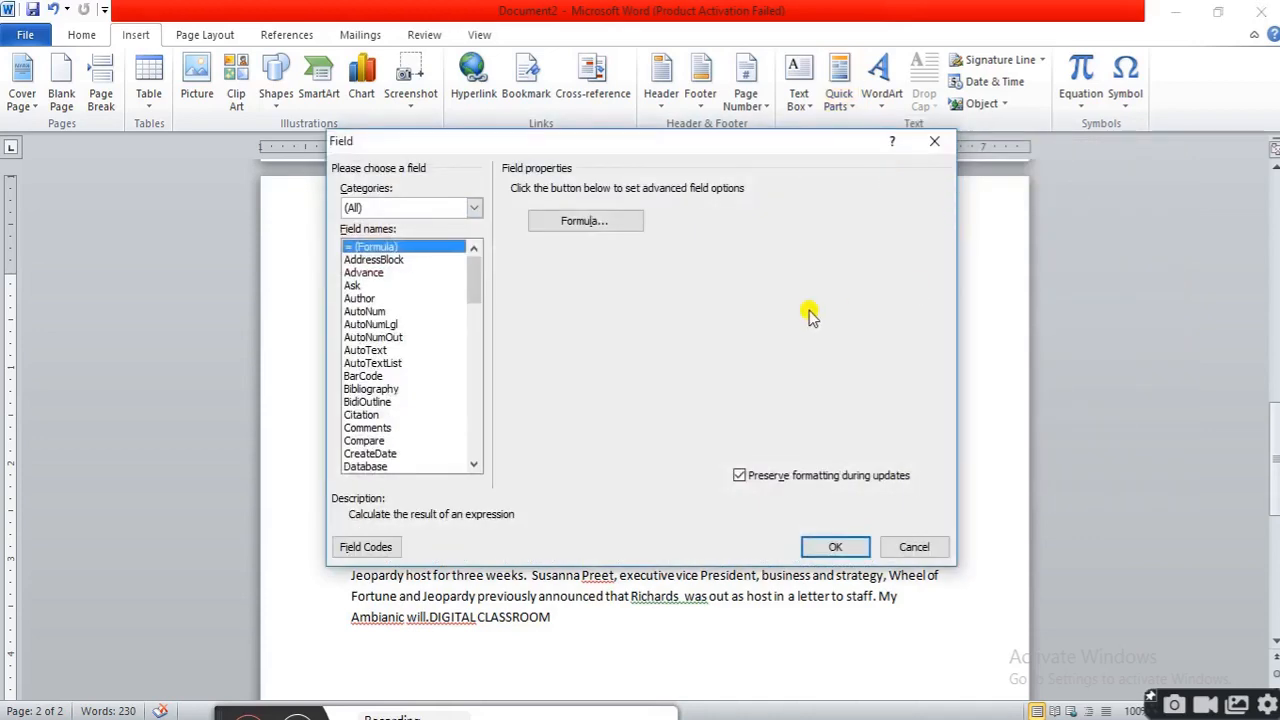
click(386, 315)
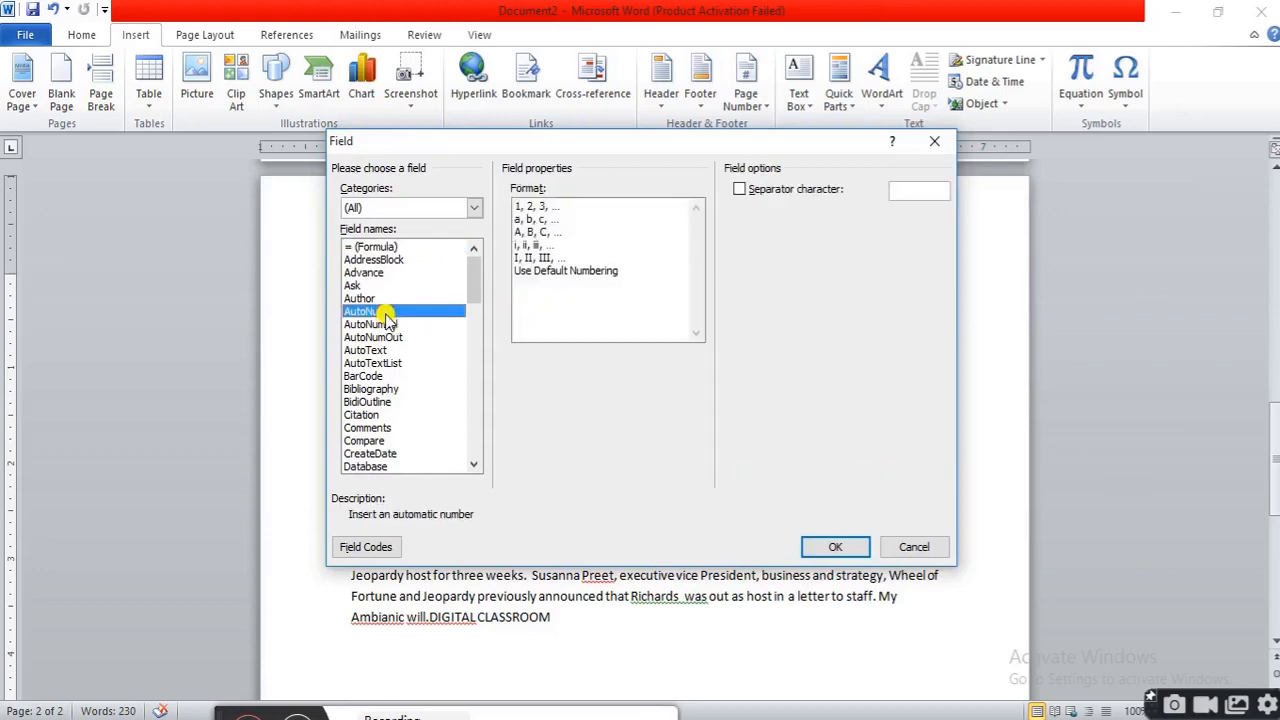
click(556, 206)
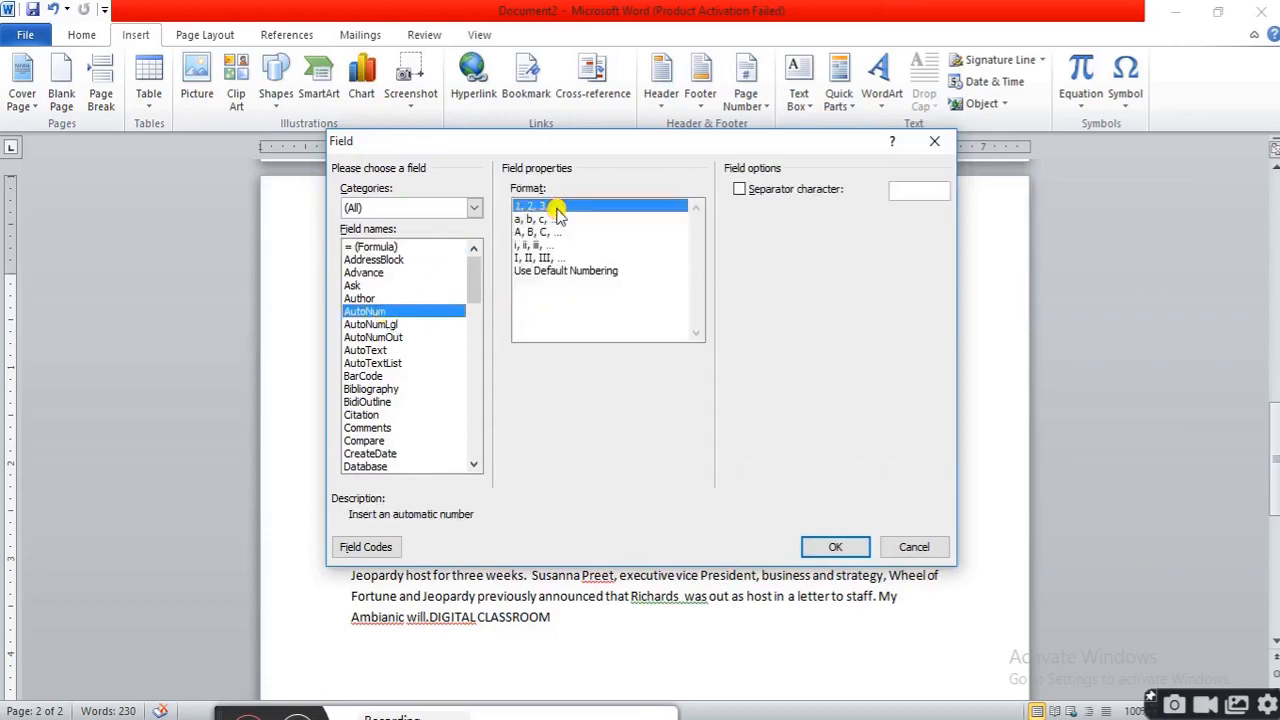
click(835, 546)
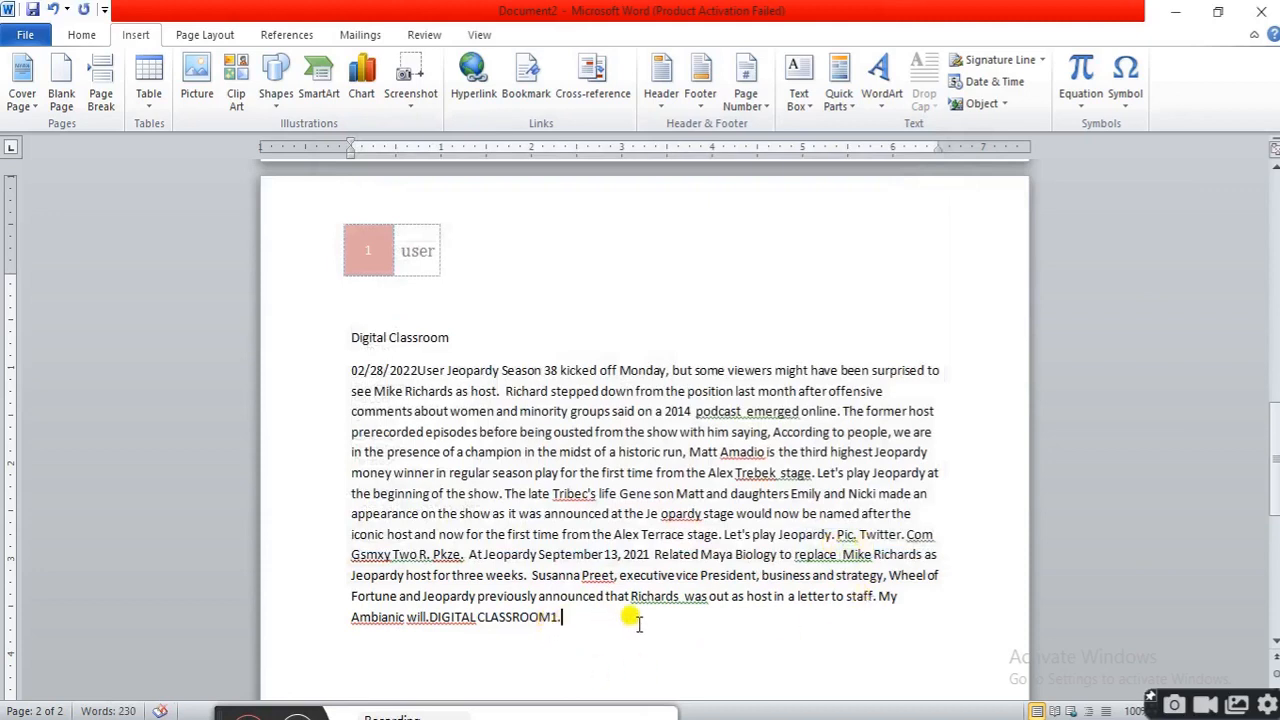
Start a new paragraph and insert a blue gradient WordArt reading DIGITAL CLASROOM below the text
key(Return)
click(853, 104)
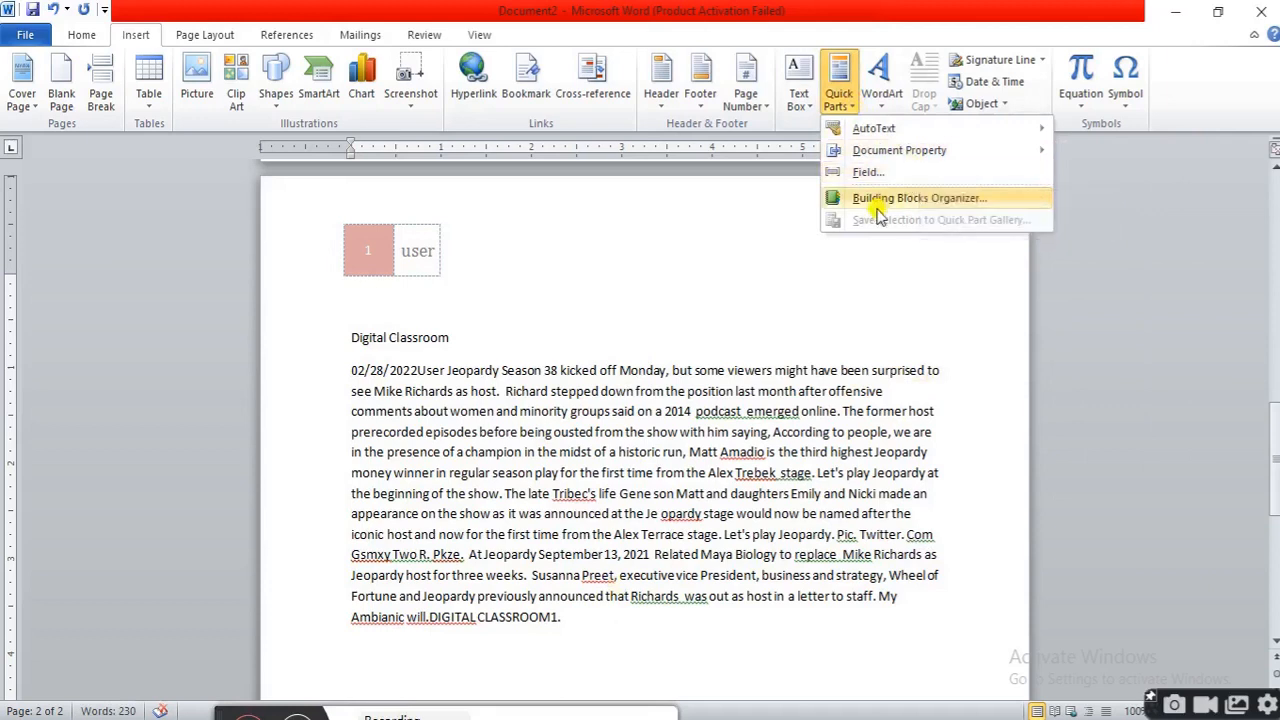
click(918, 268)
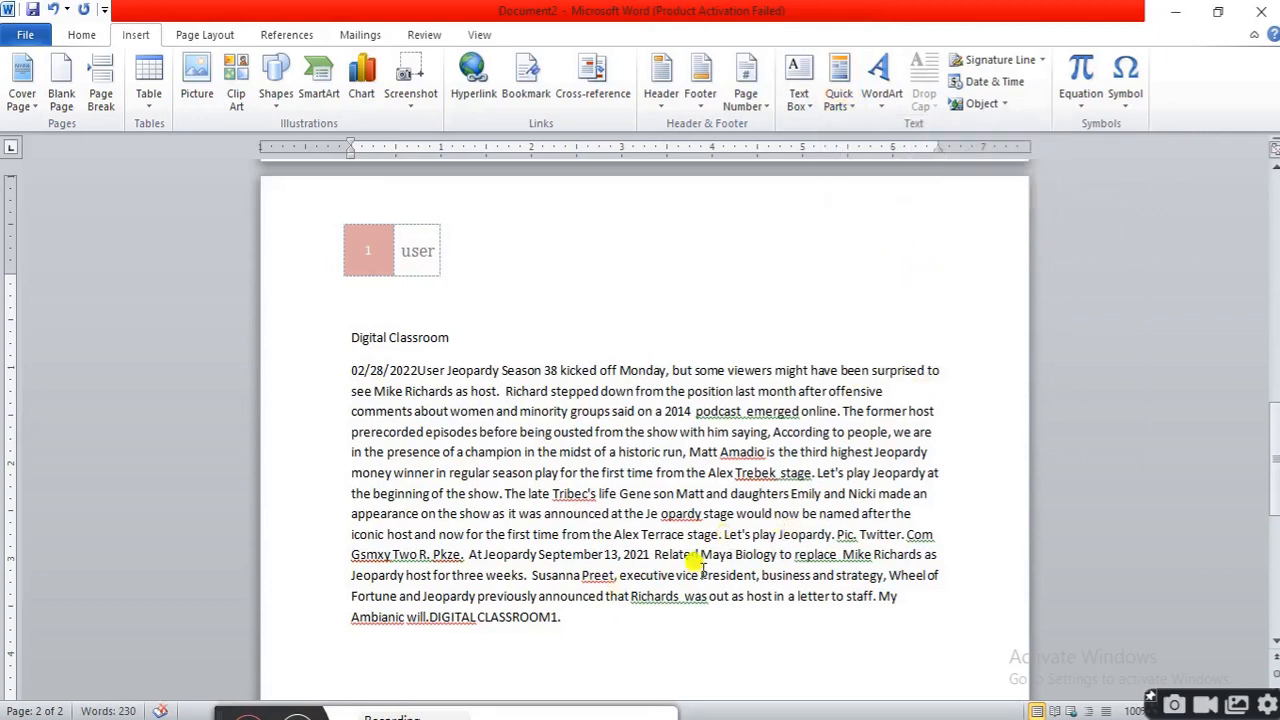
scroll(782, 482, down, 1)
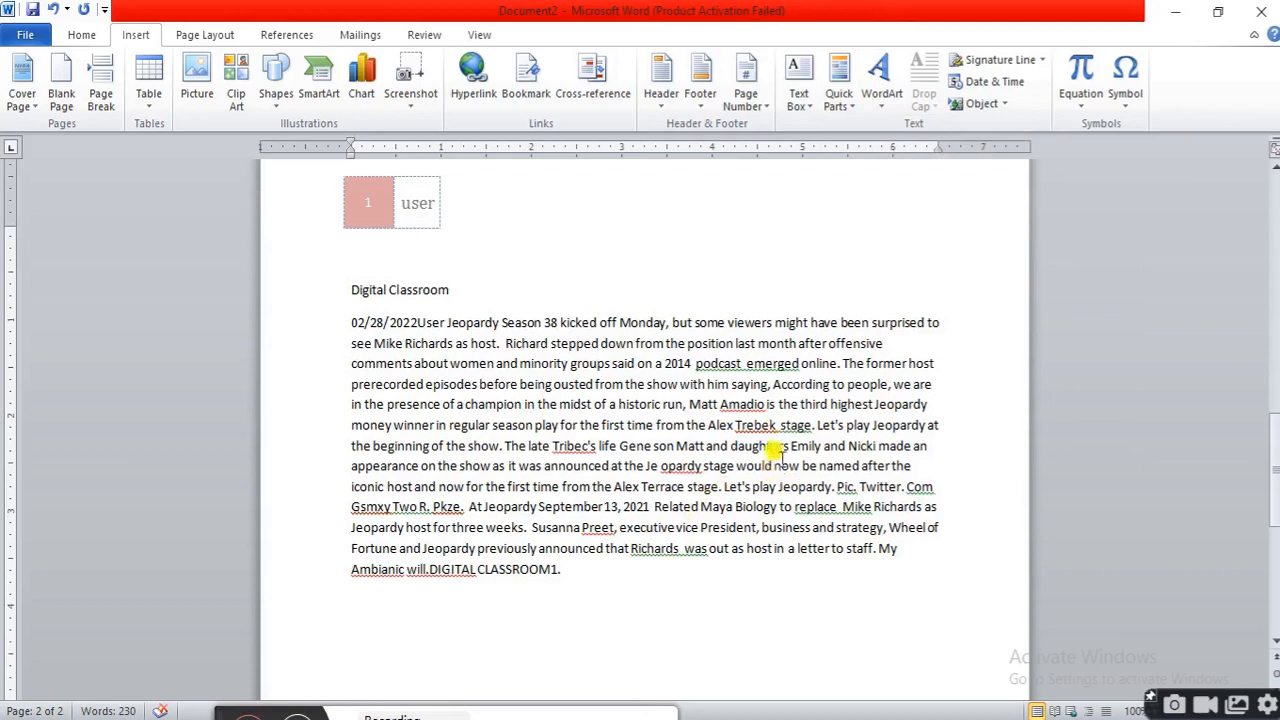
click(882, 100)
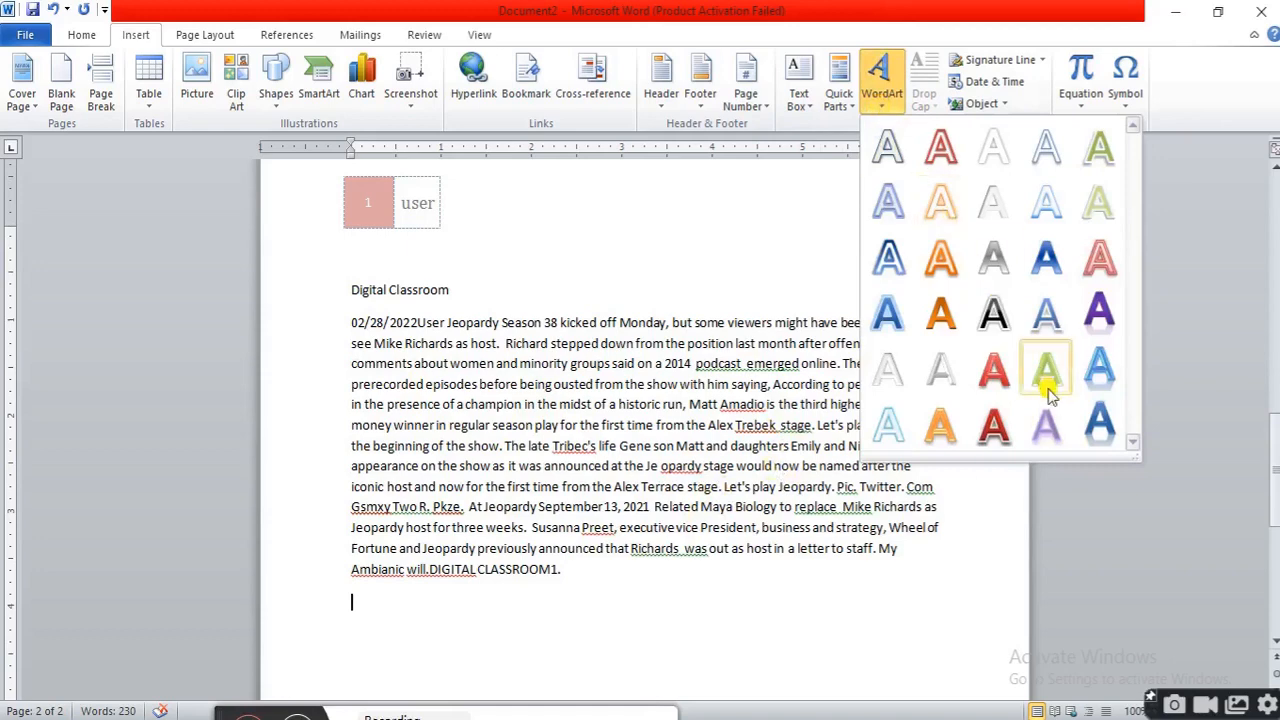
click(1099, 427)
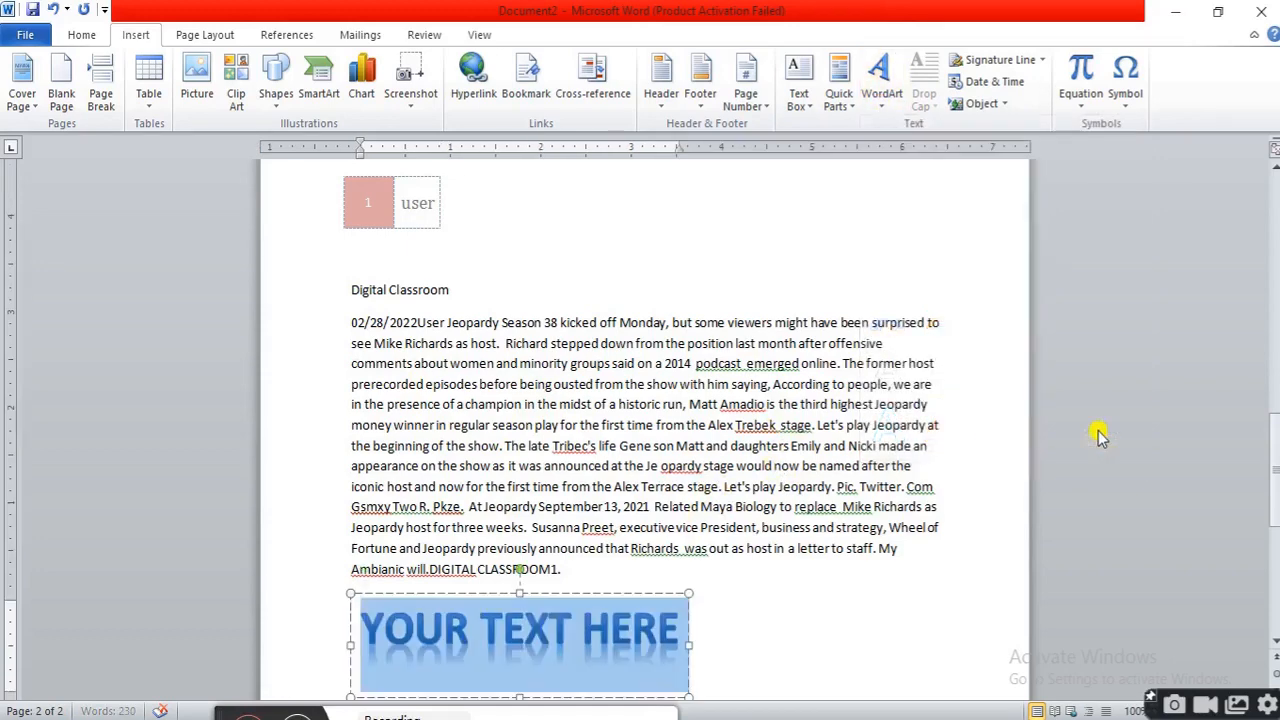
scroll(812, 603, down, 1)
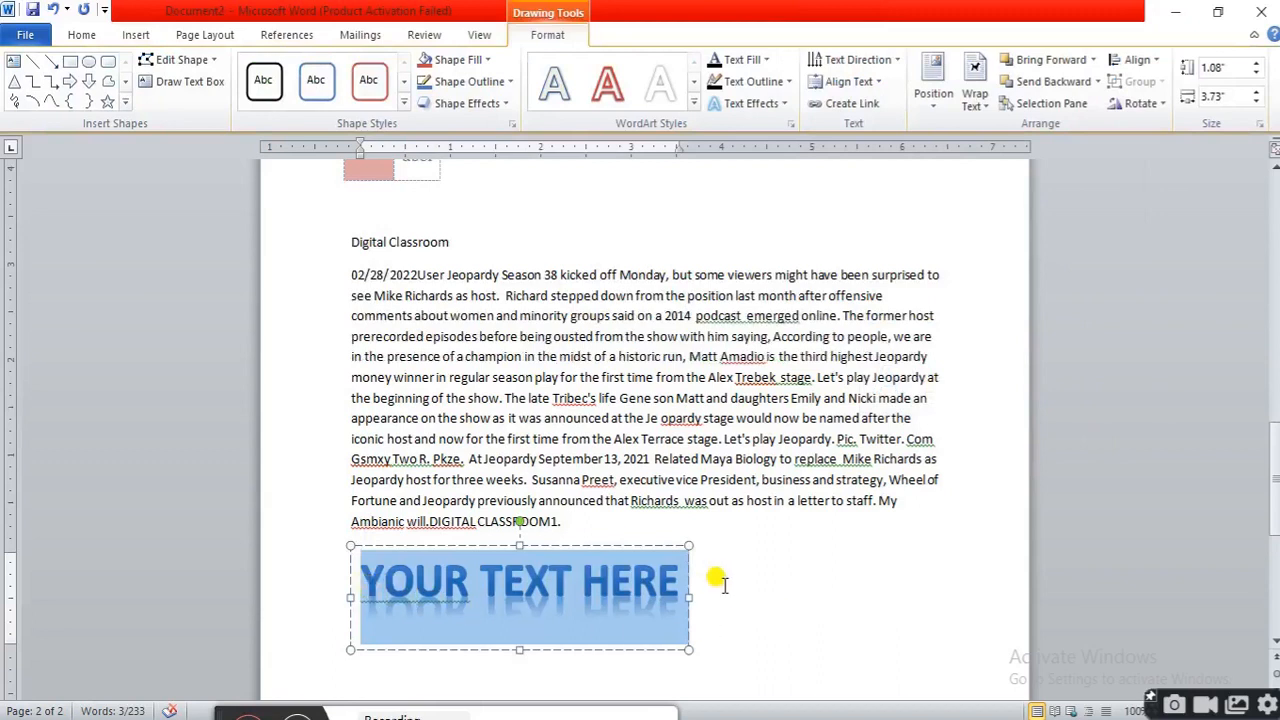
text(DIGITA)
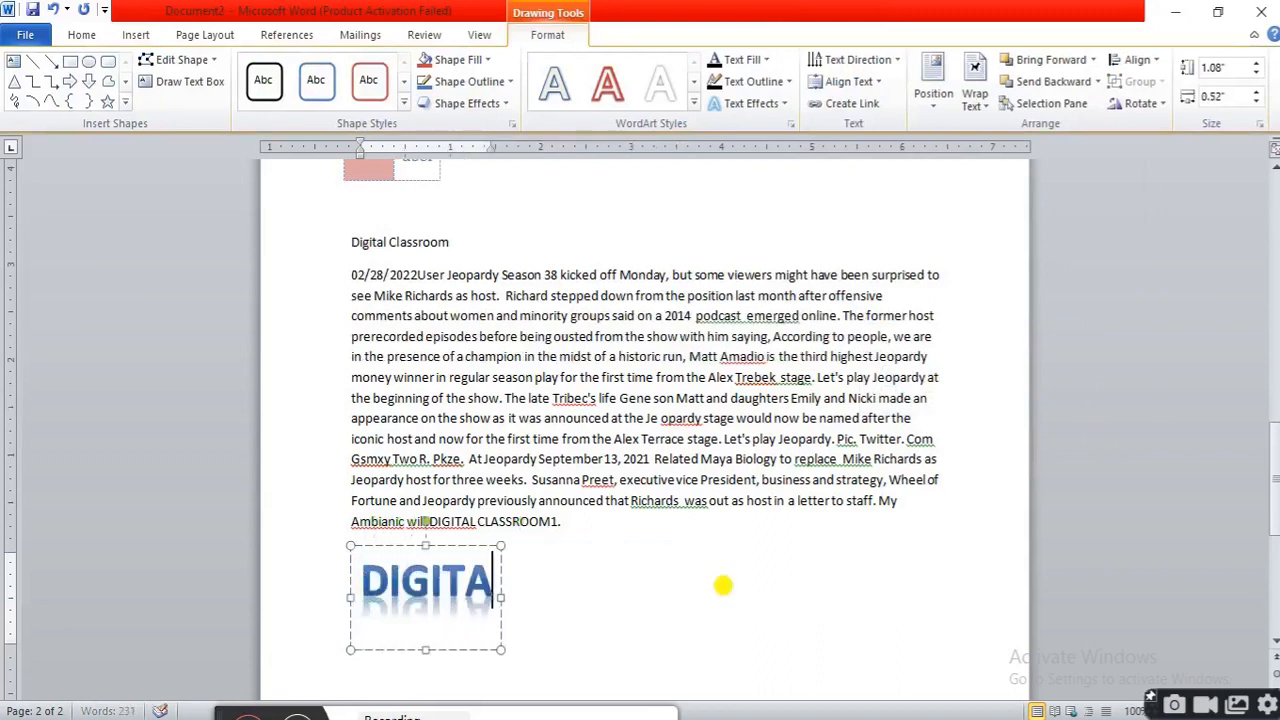
text(L CLAS)
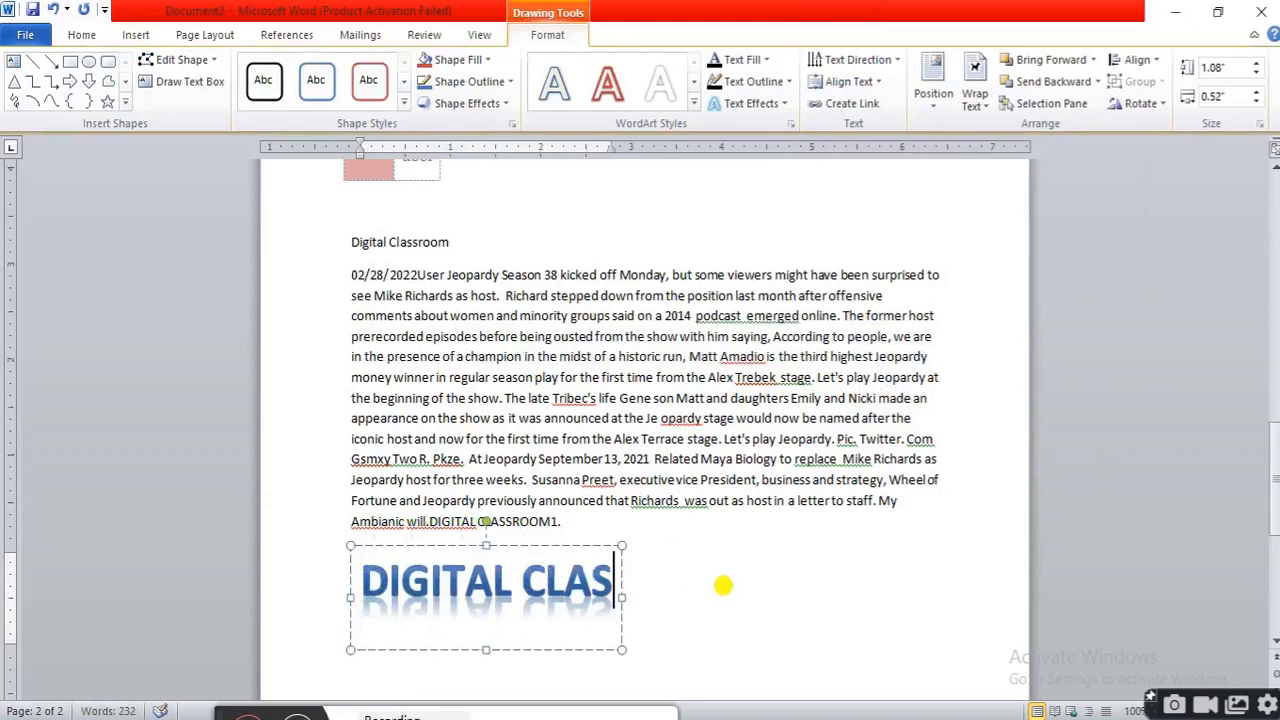
text(ROOM)
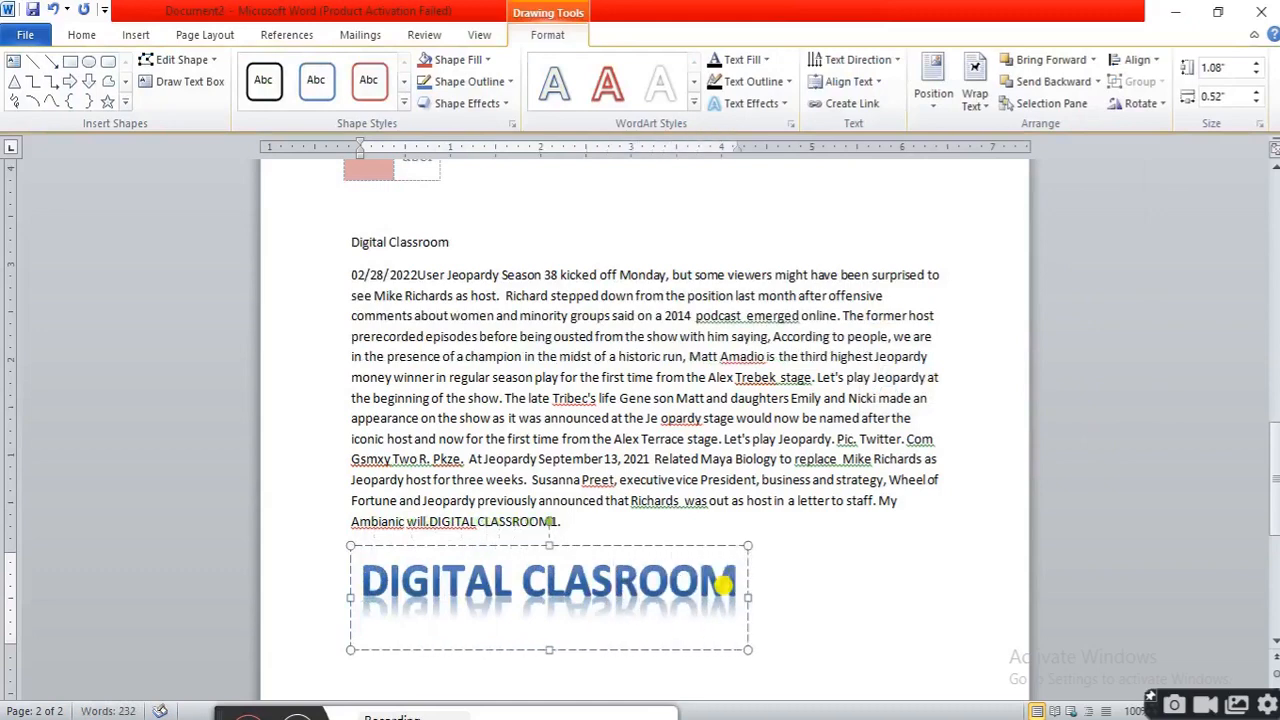
click(823, 591)
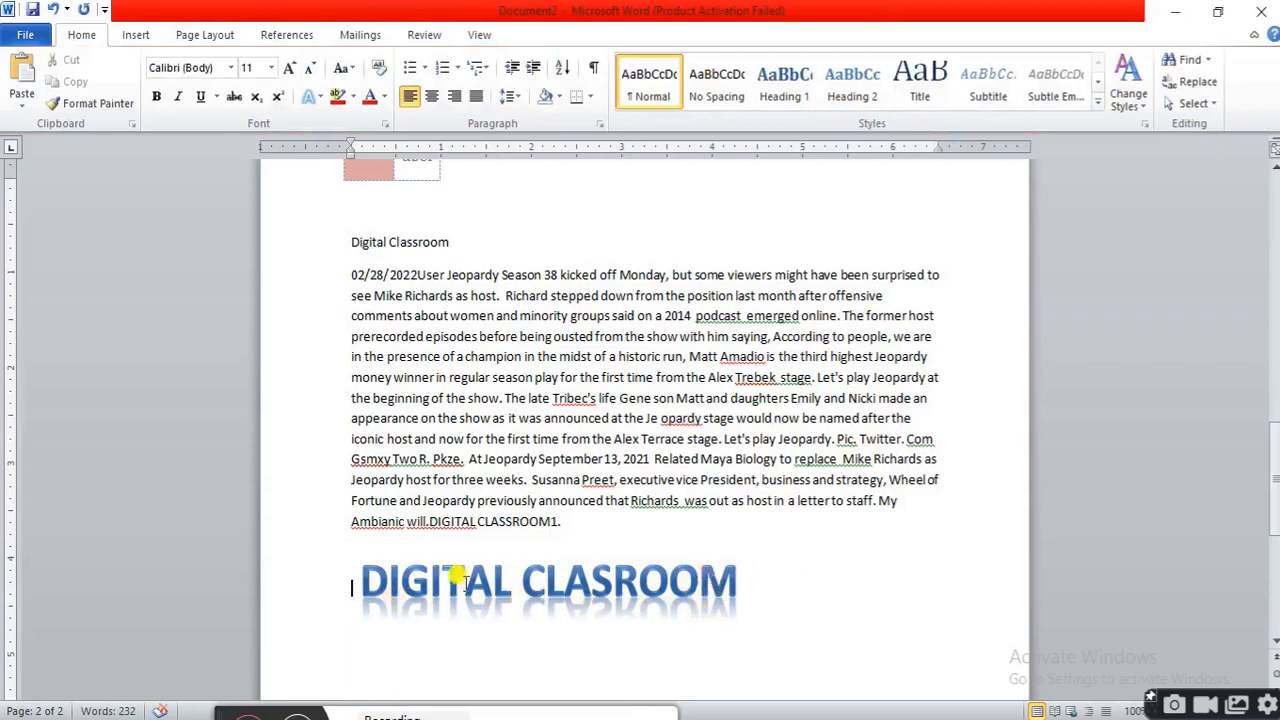
click(430, 575)
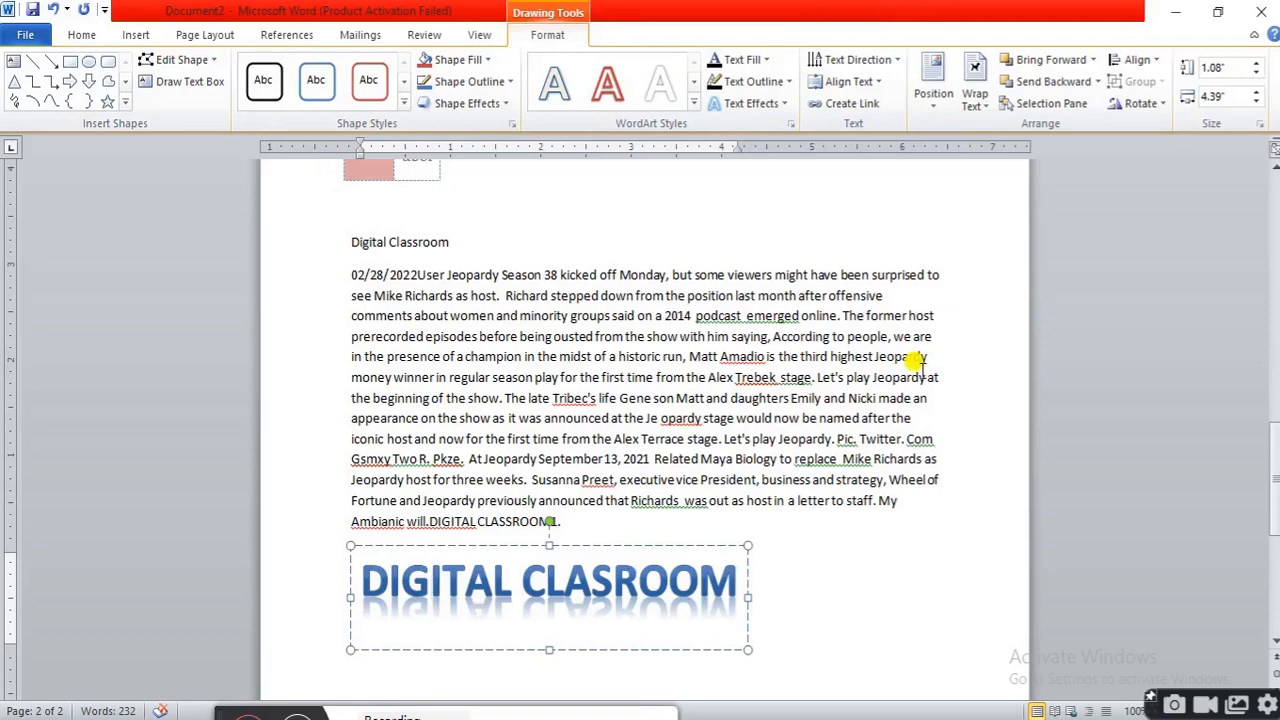
click(845, 537)
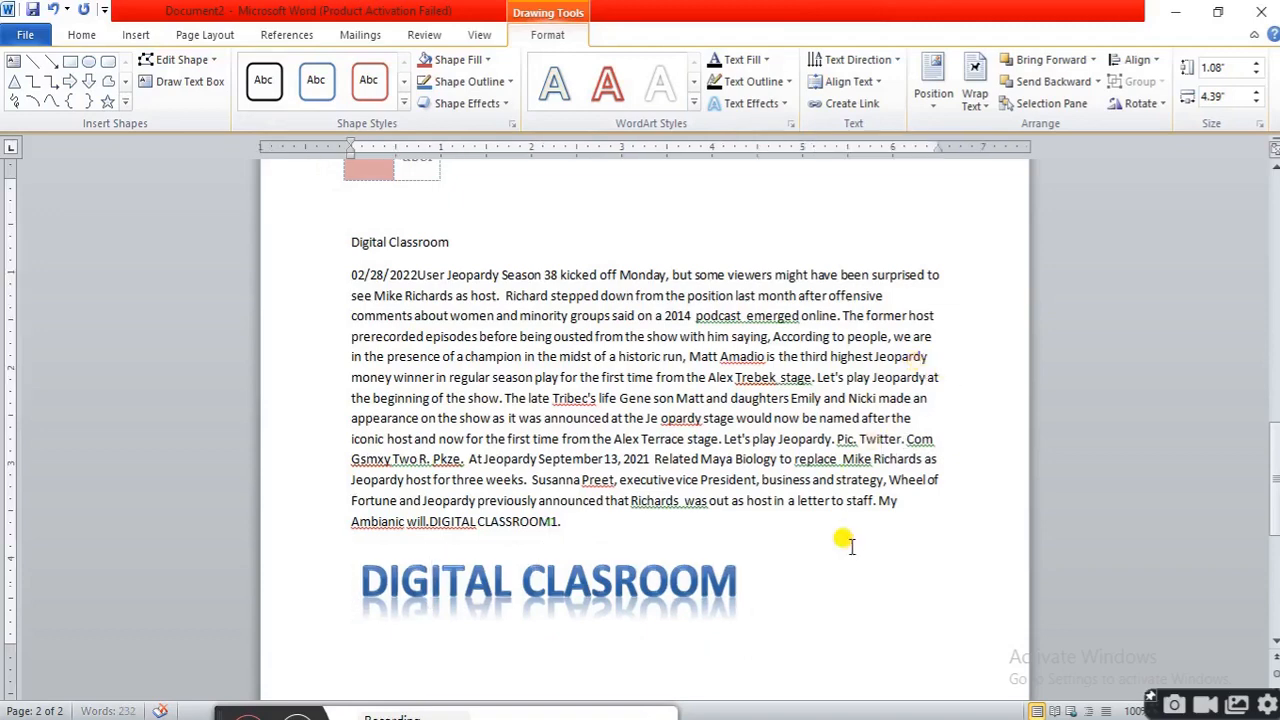
Split the first body paragraph into a new paragraph right after "02/28/2022User"
click(135, 35)
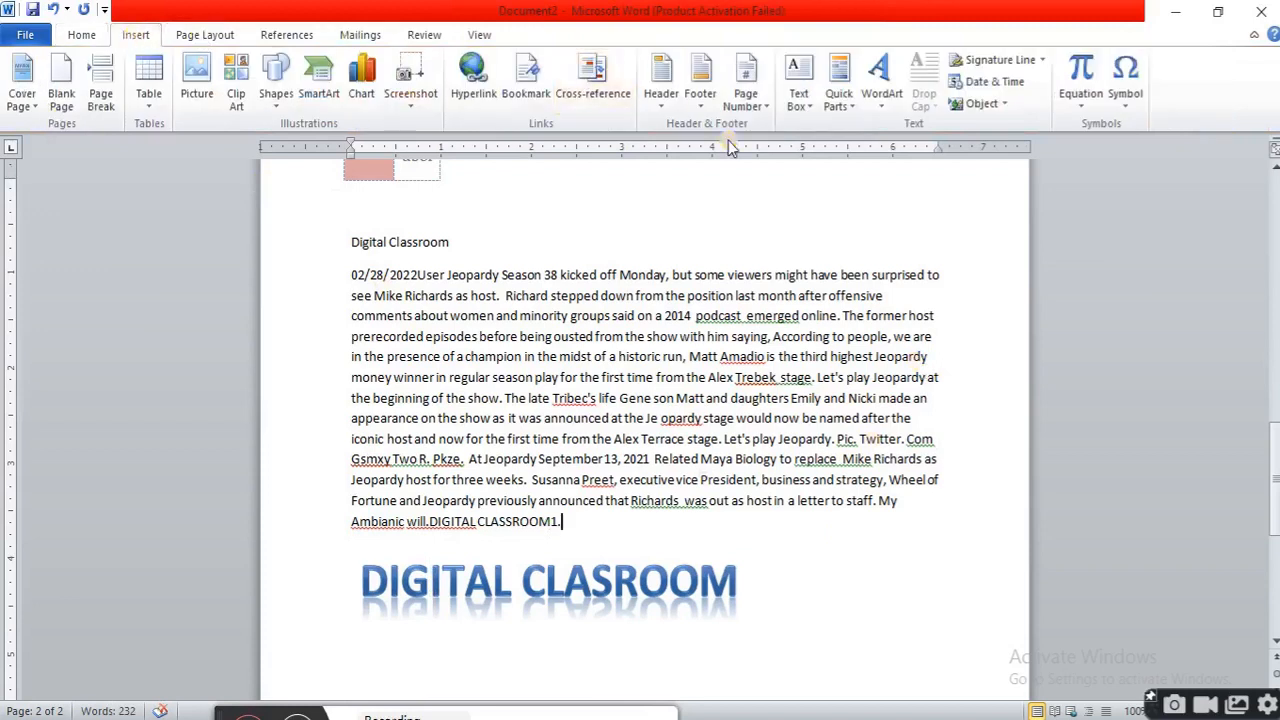
click(447, 274)
key(Return)
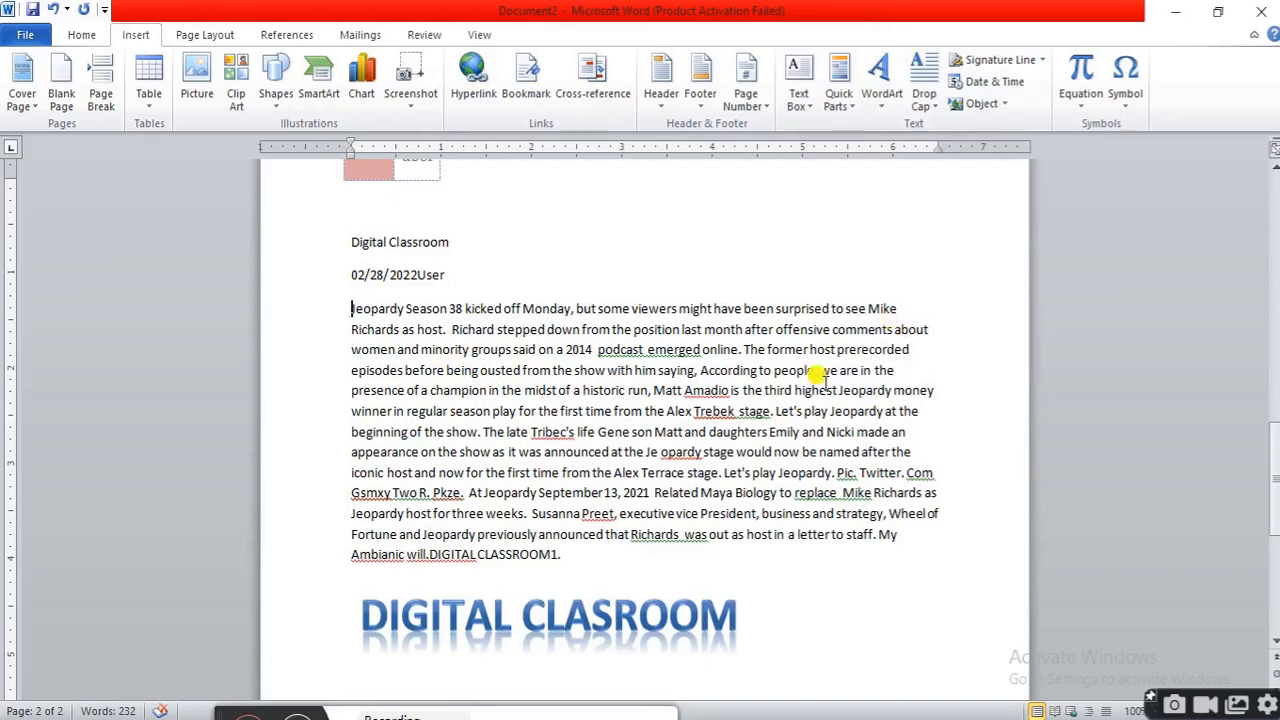
Try a dropped capital on the first letter of the new paragraph, then undo it
drag(353, 310, 358, 311)
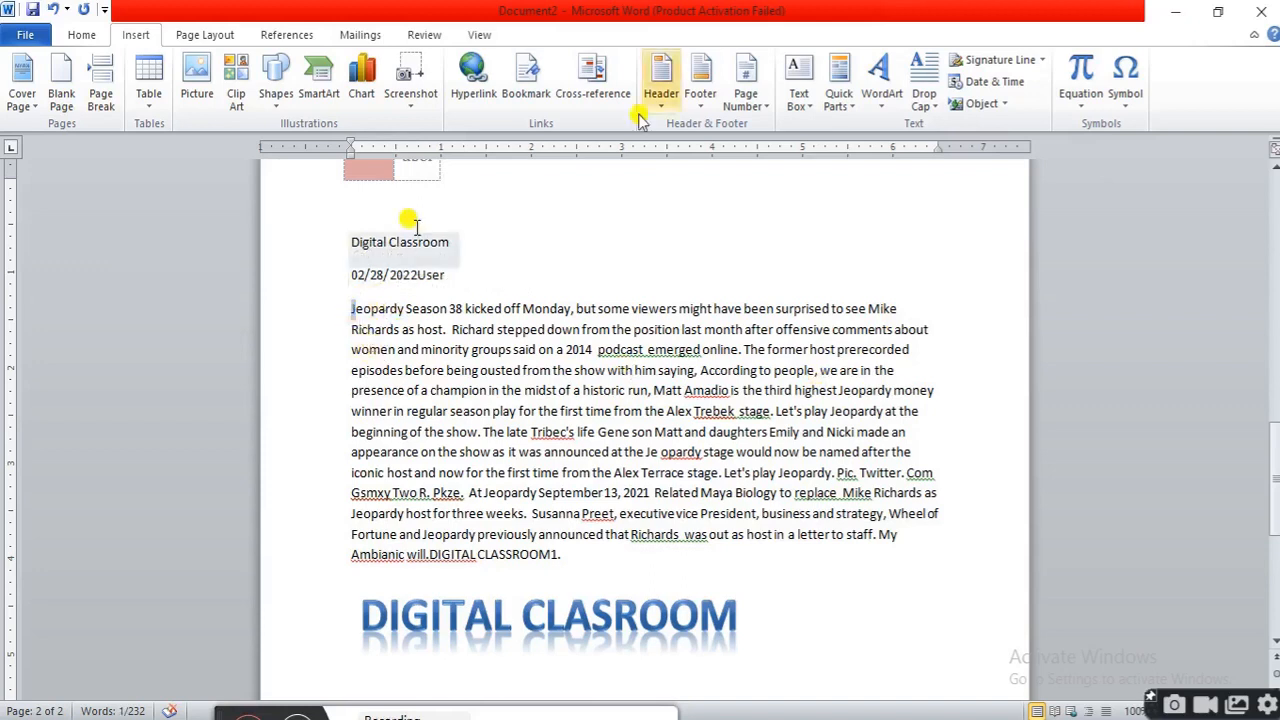
click(937, 106)
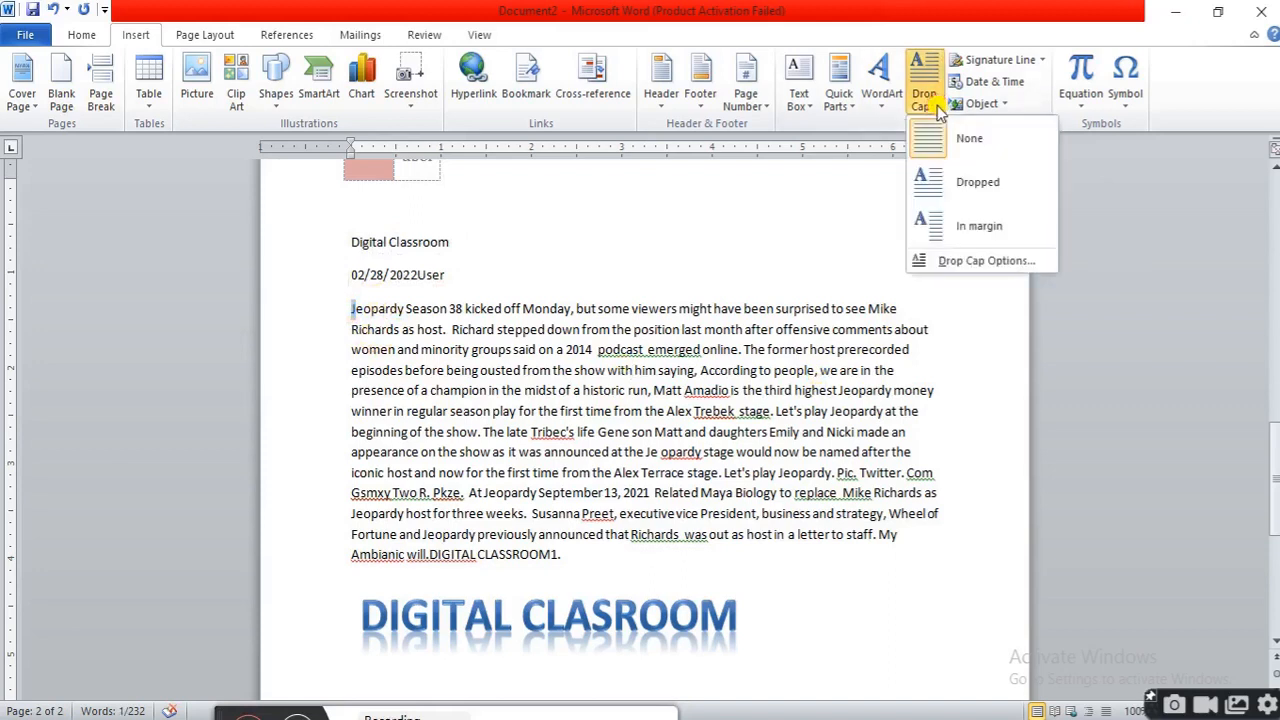
click(957, 185)
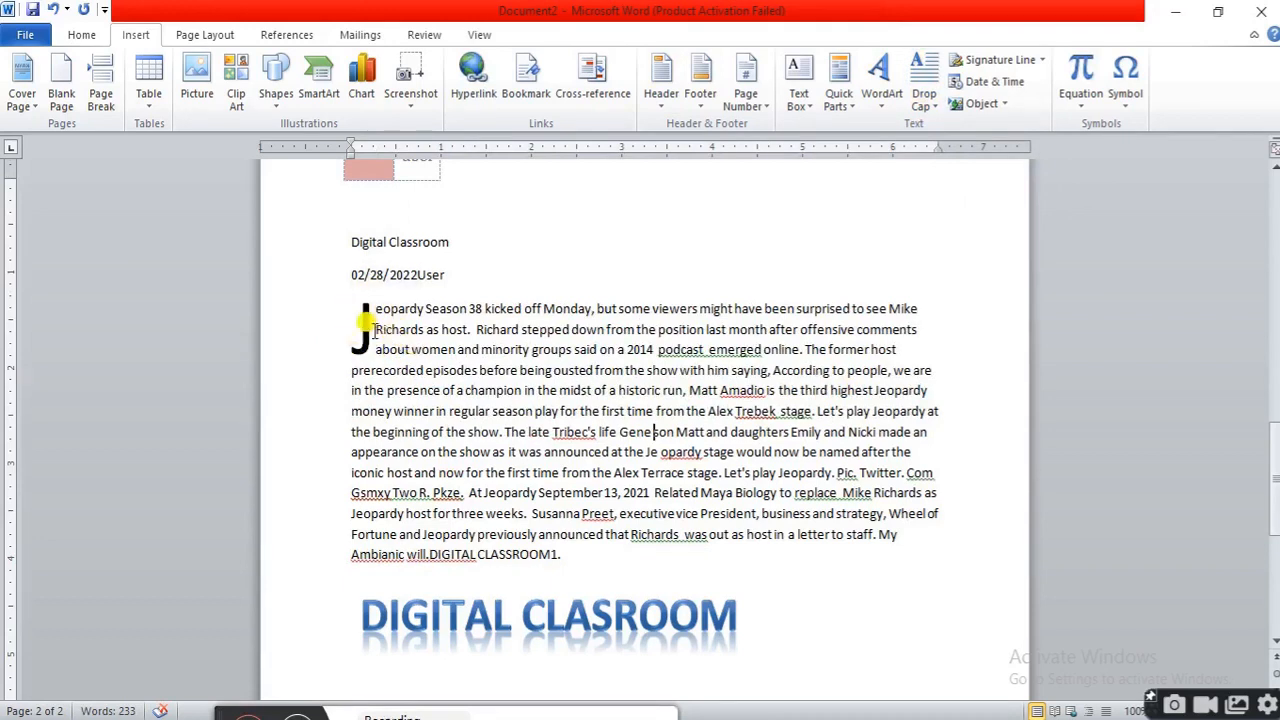
click(360, 322)
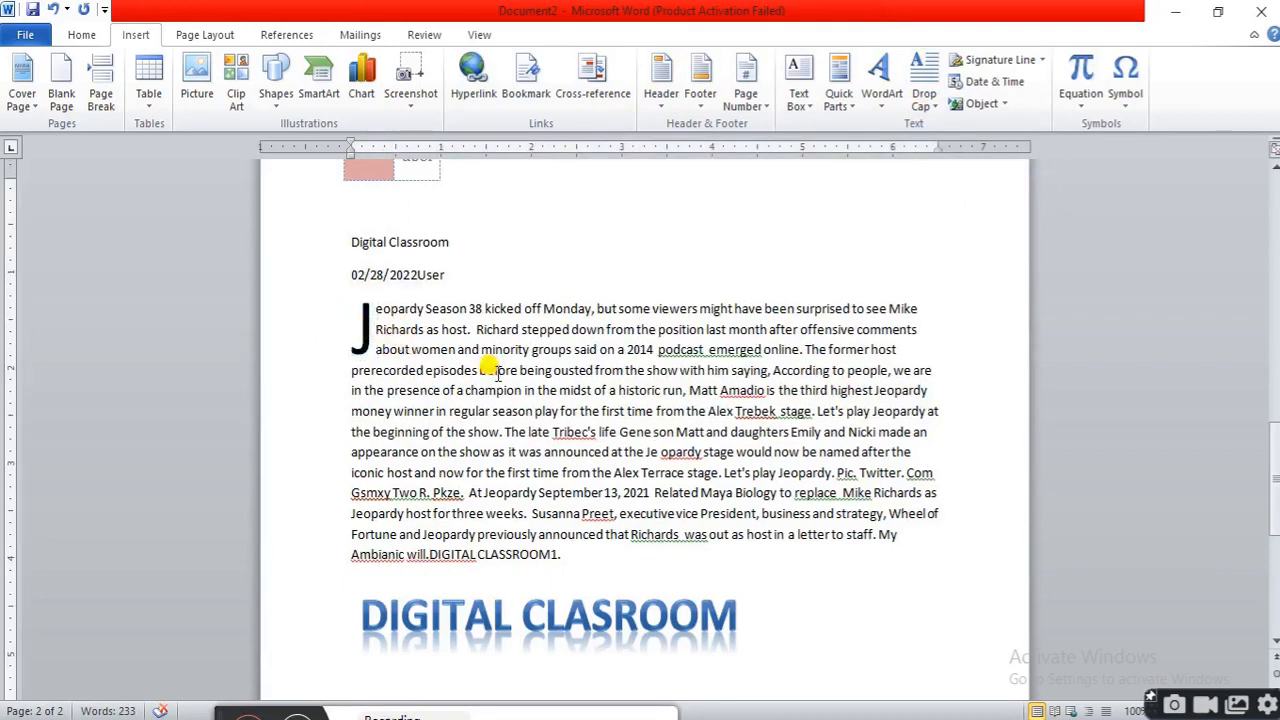
key(ctrl+z)
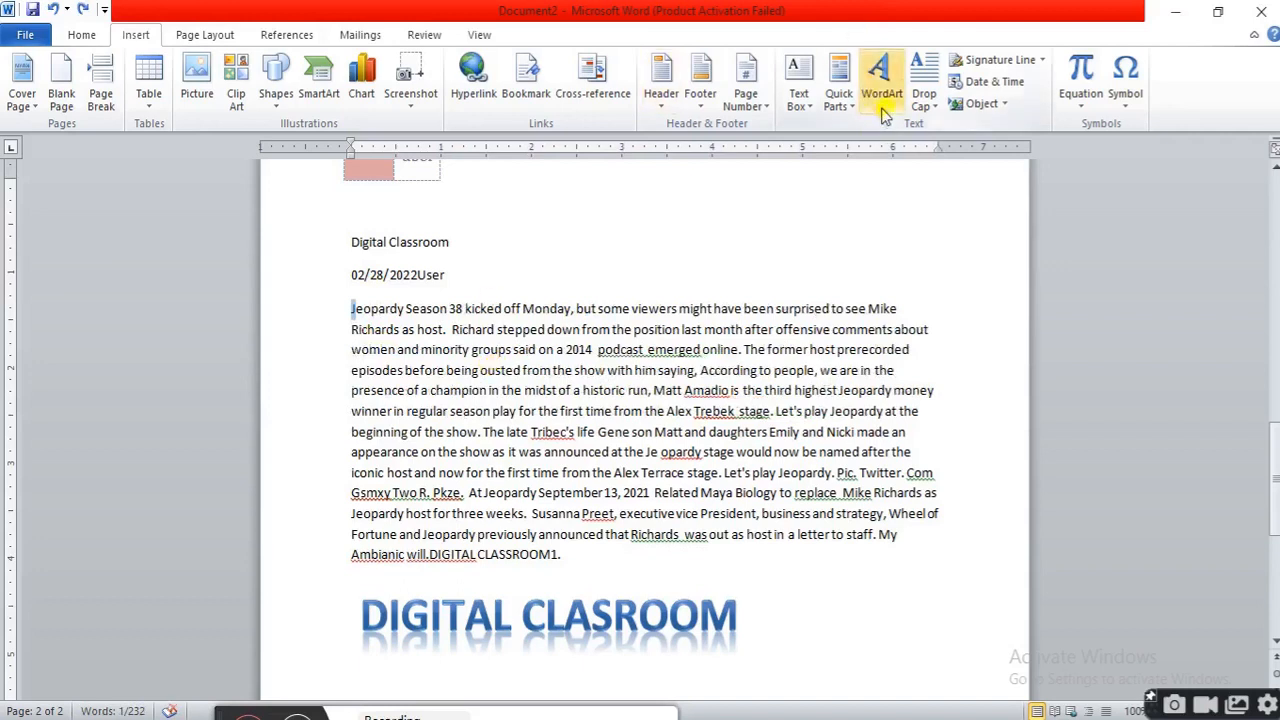
Apply a dropped capital five lines deep through the drop cap options, then undo it
click(930, 104)
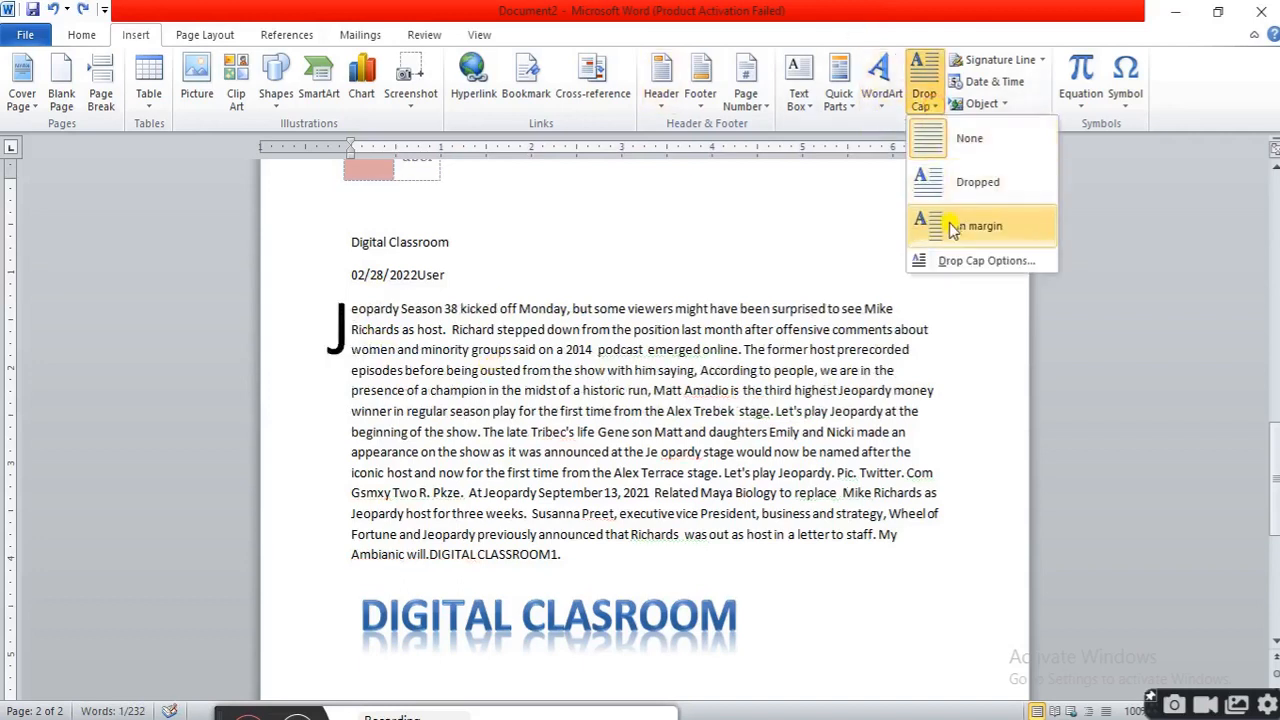
click(990, 260)
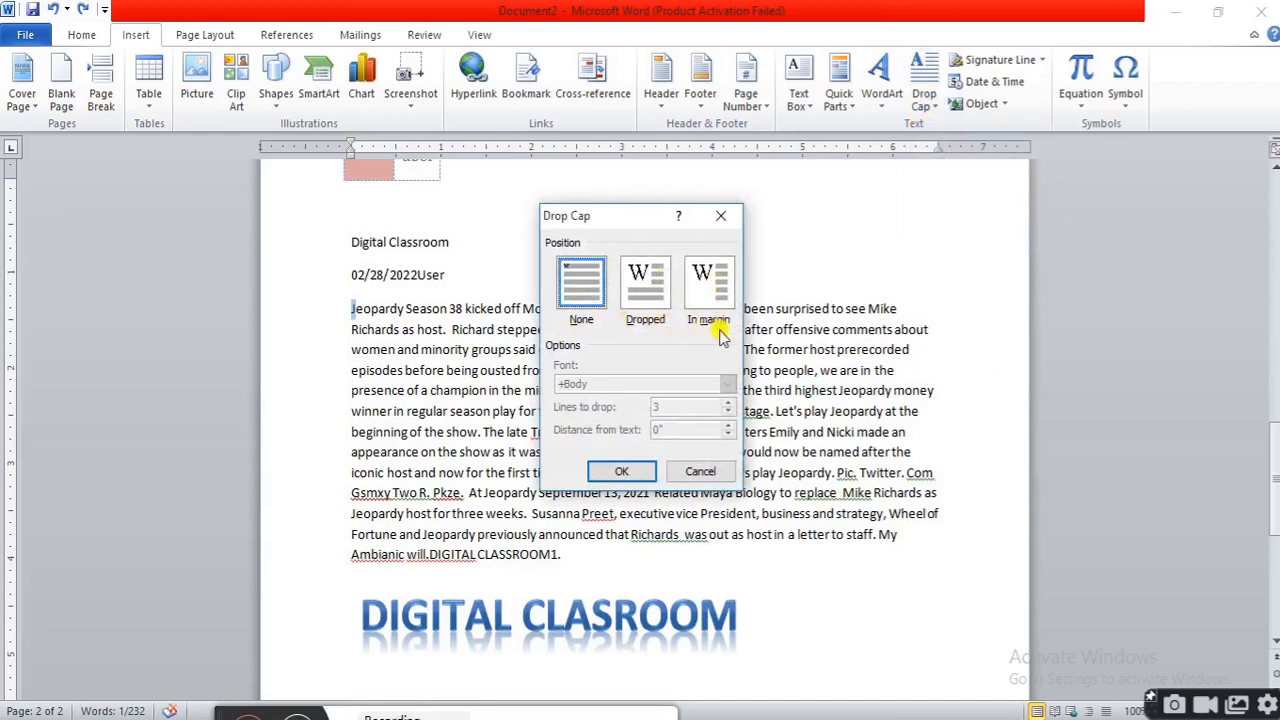
click(650, 288)
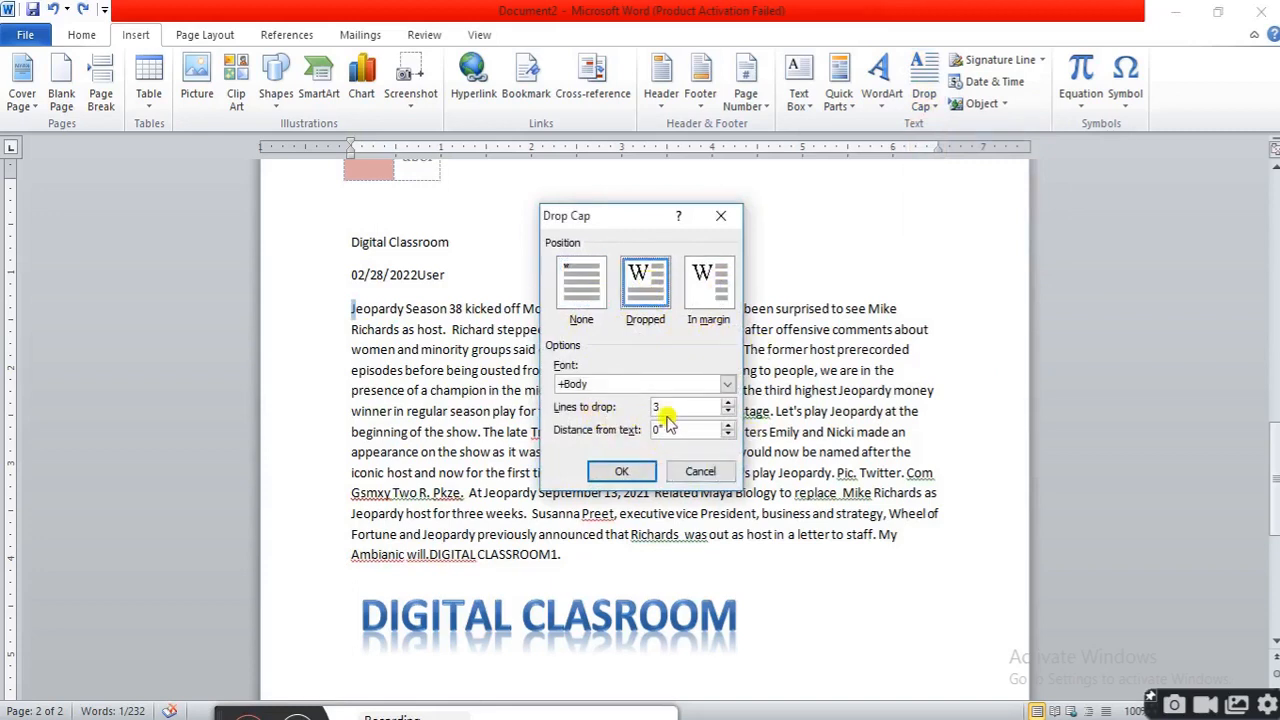
click(727, 402)
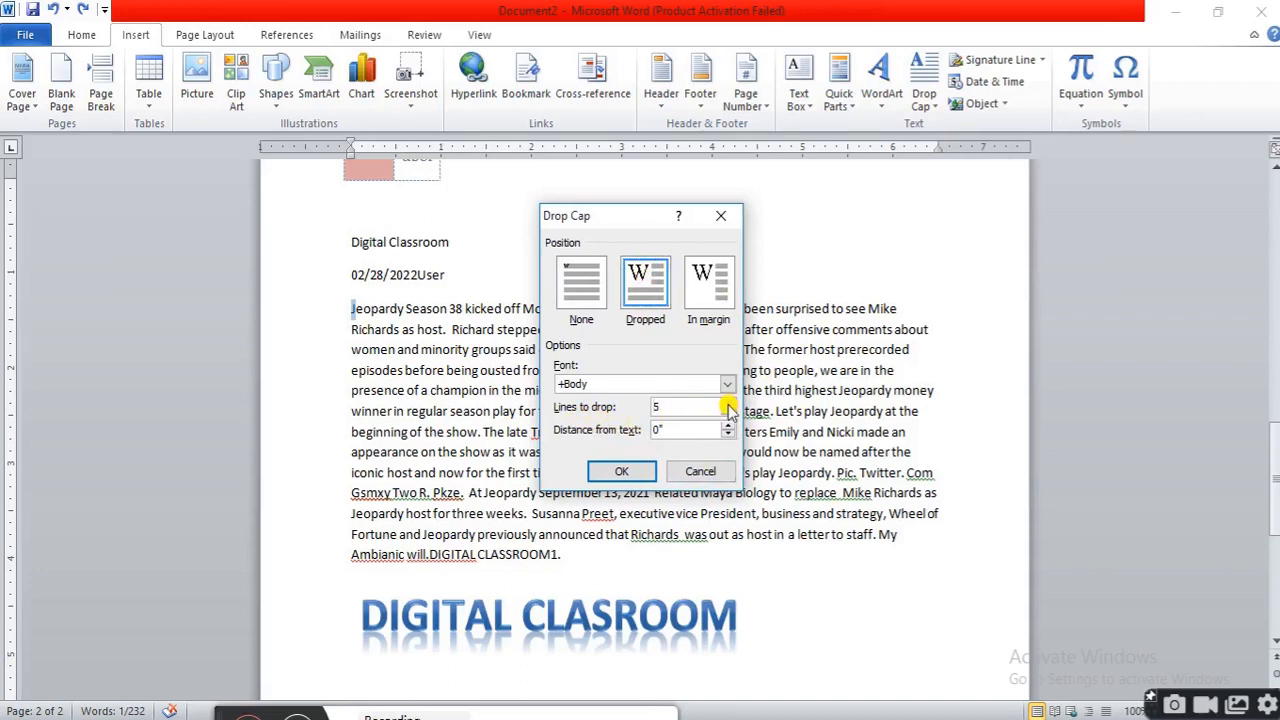
click(728, 412)
click(728, 403)
click(728, 403)
click(621, 472)
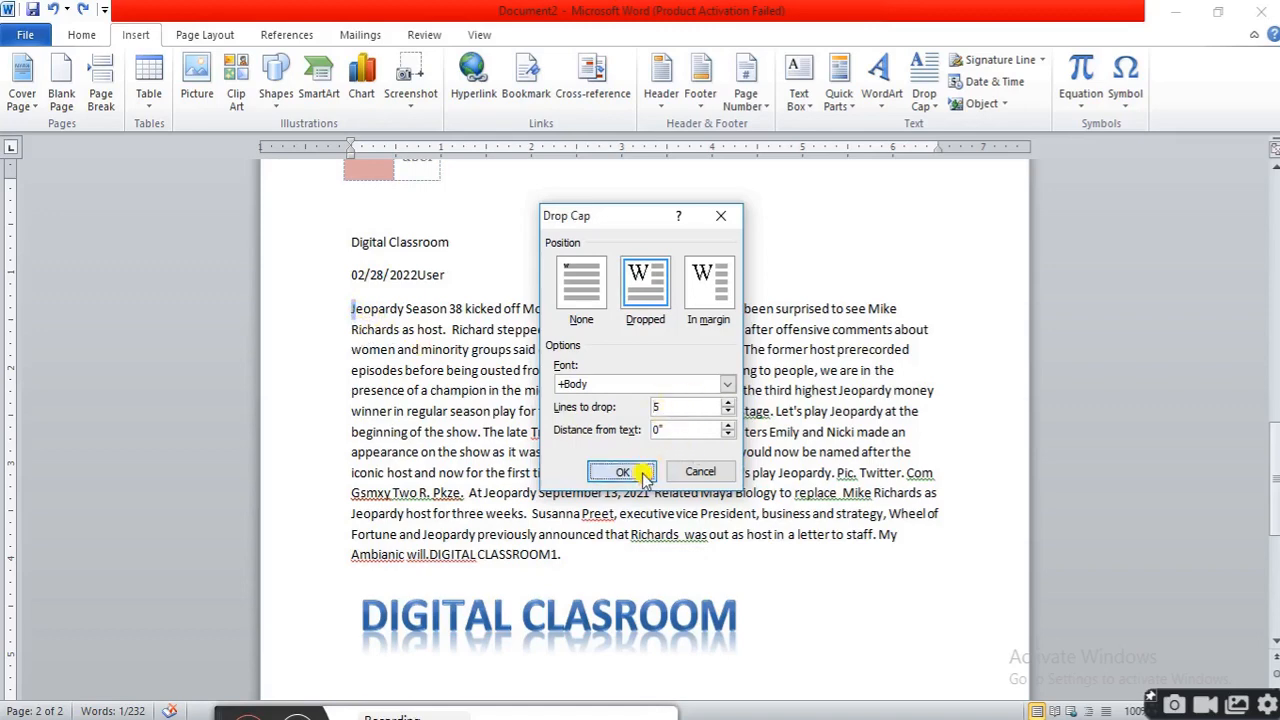
click(605, 449)
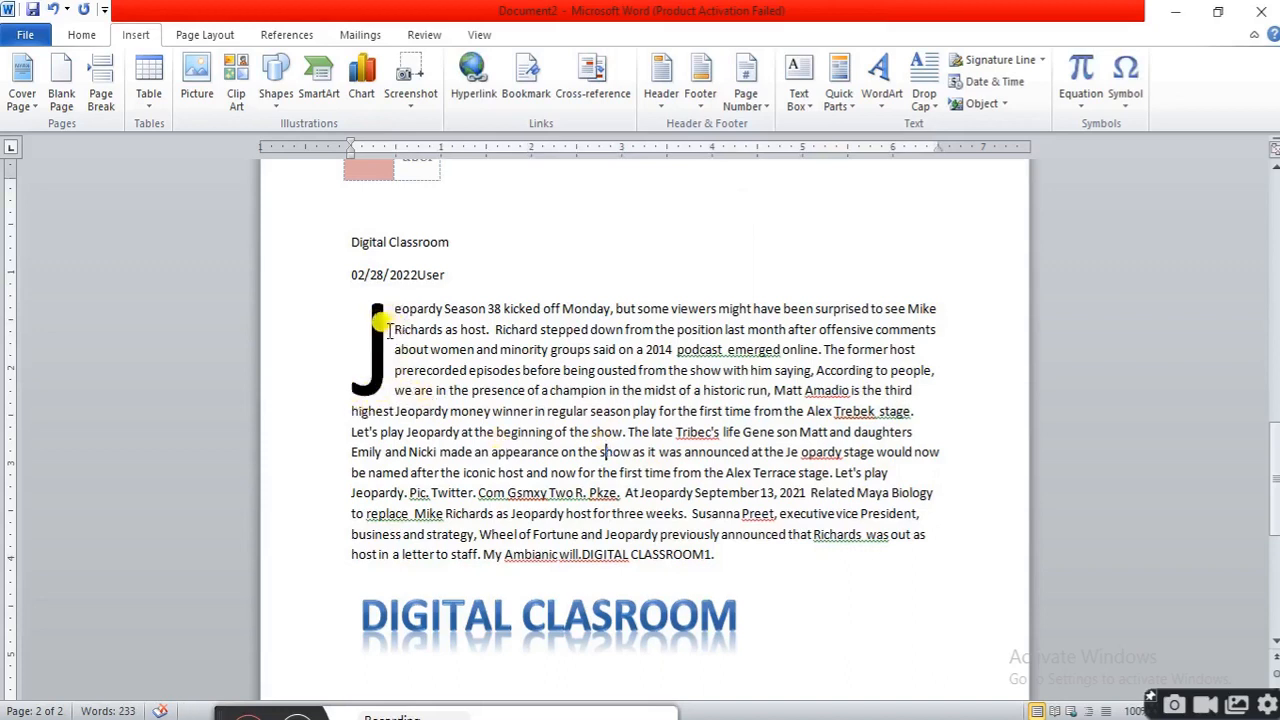
key(ctrl+z)
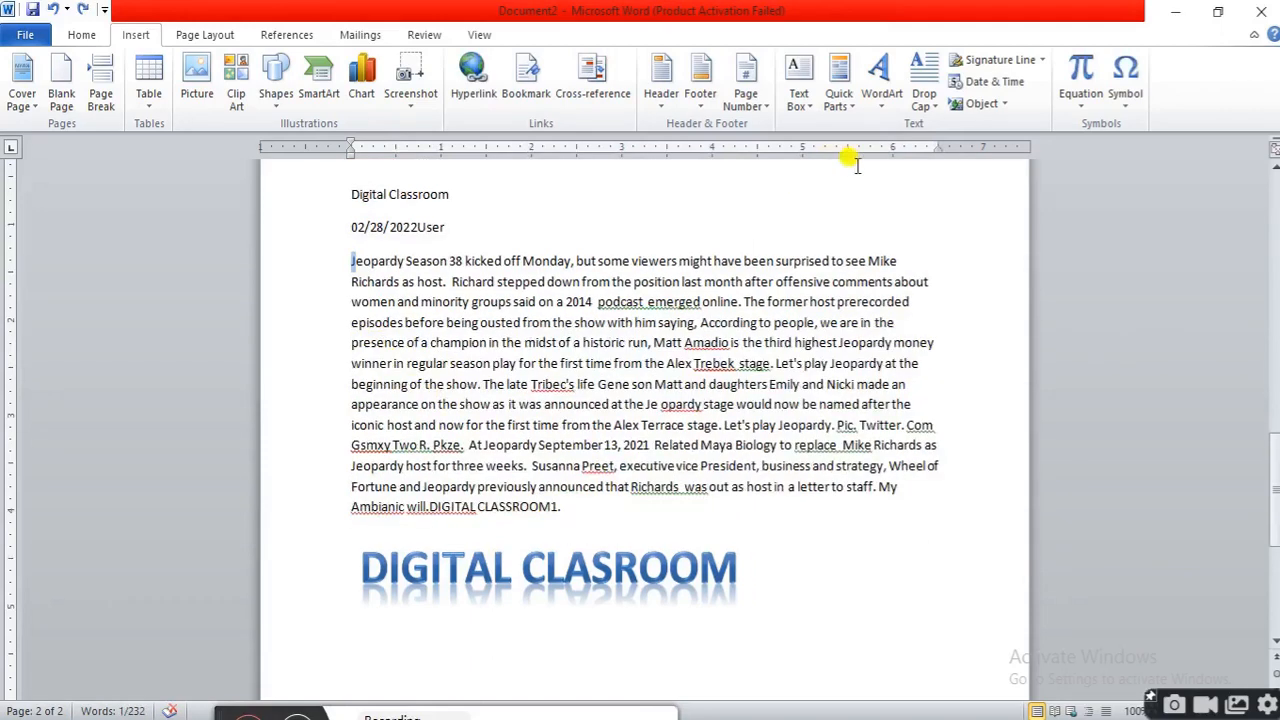
Apply a dropped capital five lines deep and 0.3" from the text to the paragraph
click(938, 110)
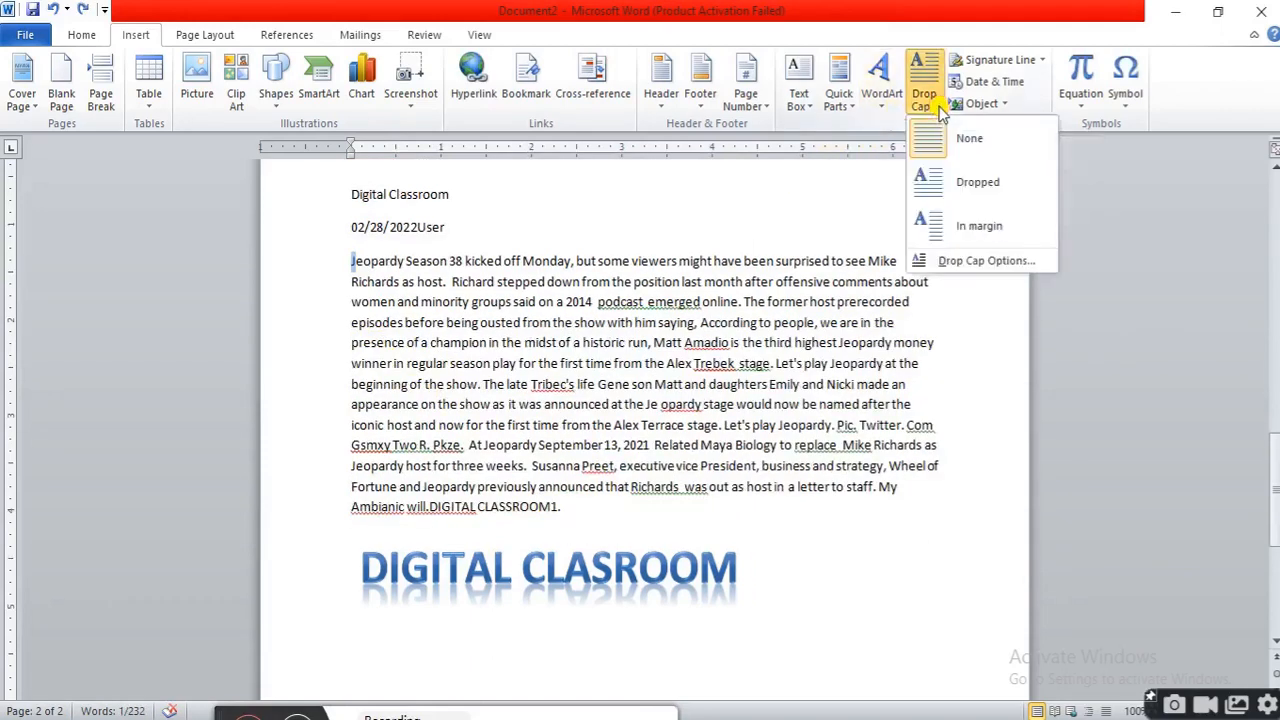
click(979, 262)
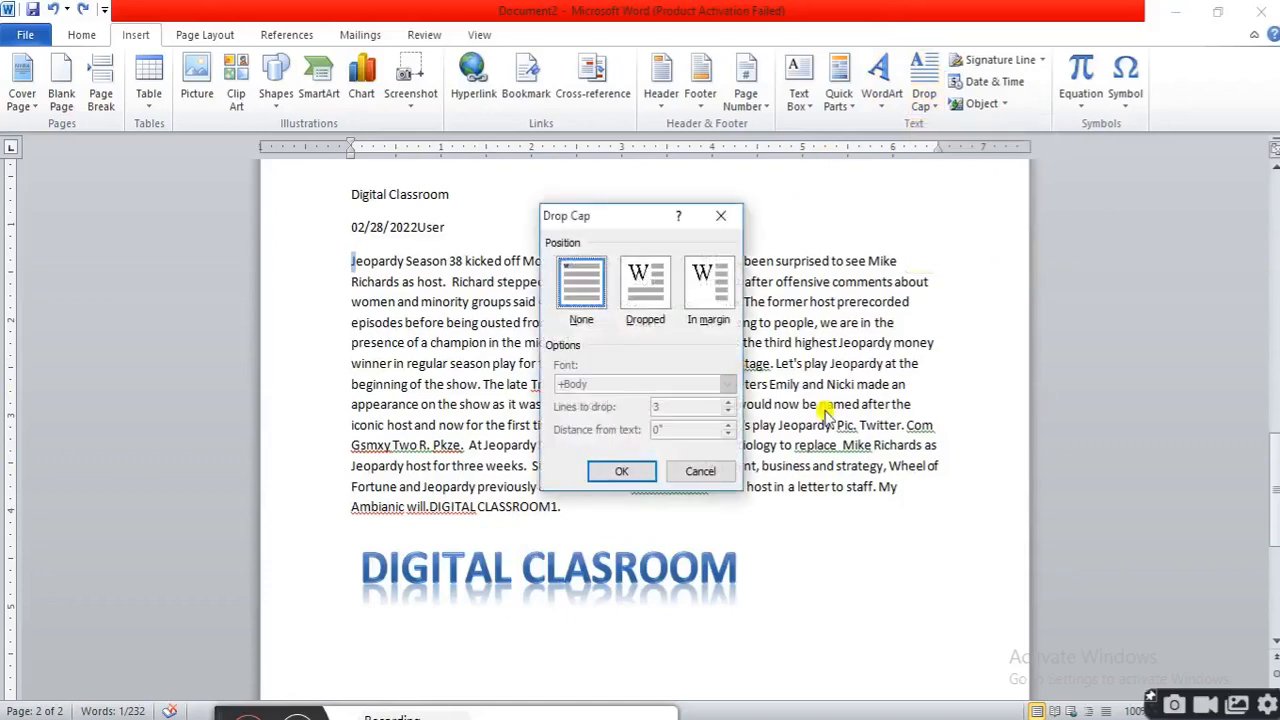
click(648, 300)
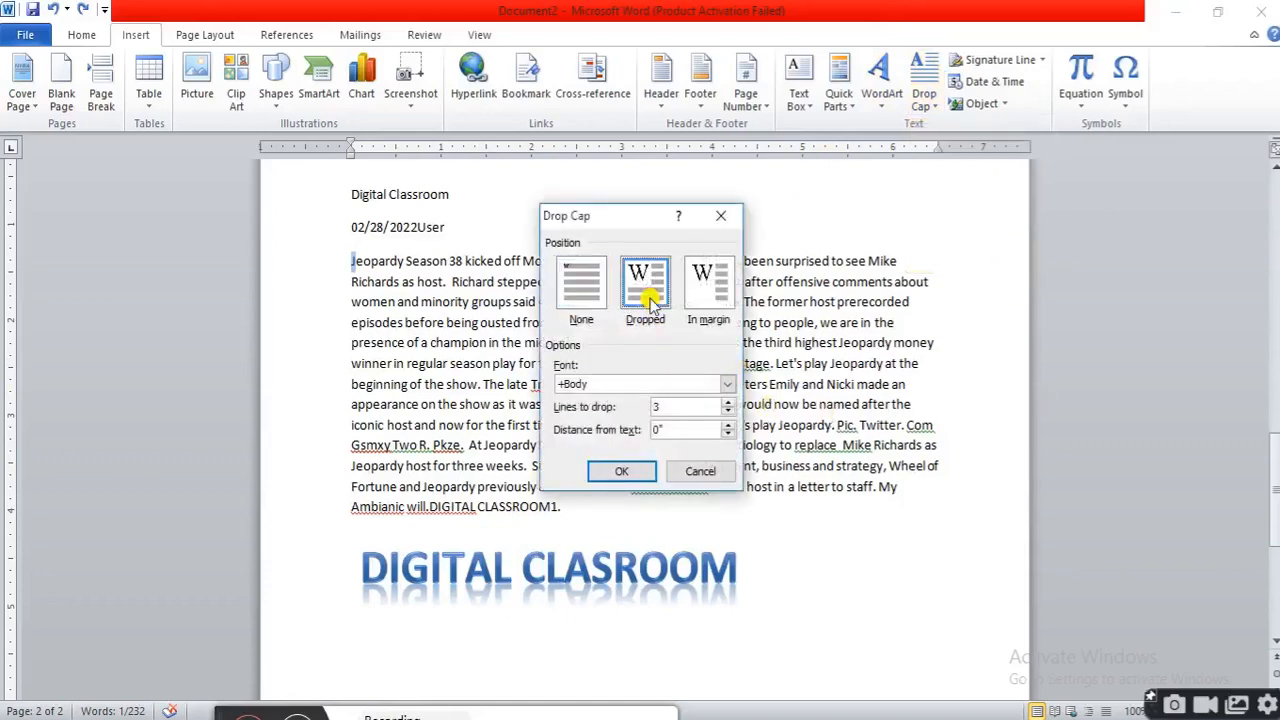
click(727, 401)
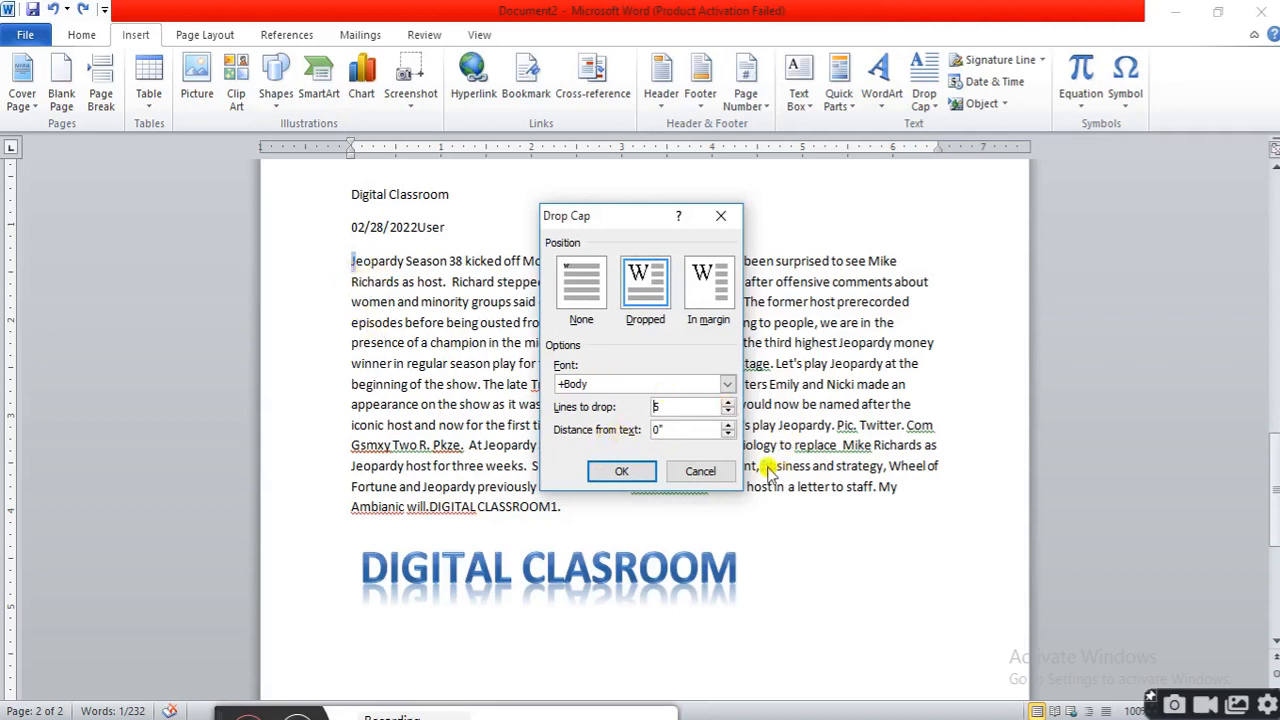
click(728, 424)
click(728, 424)
click(621, 471)
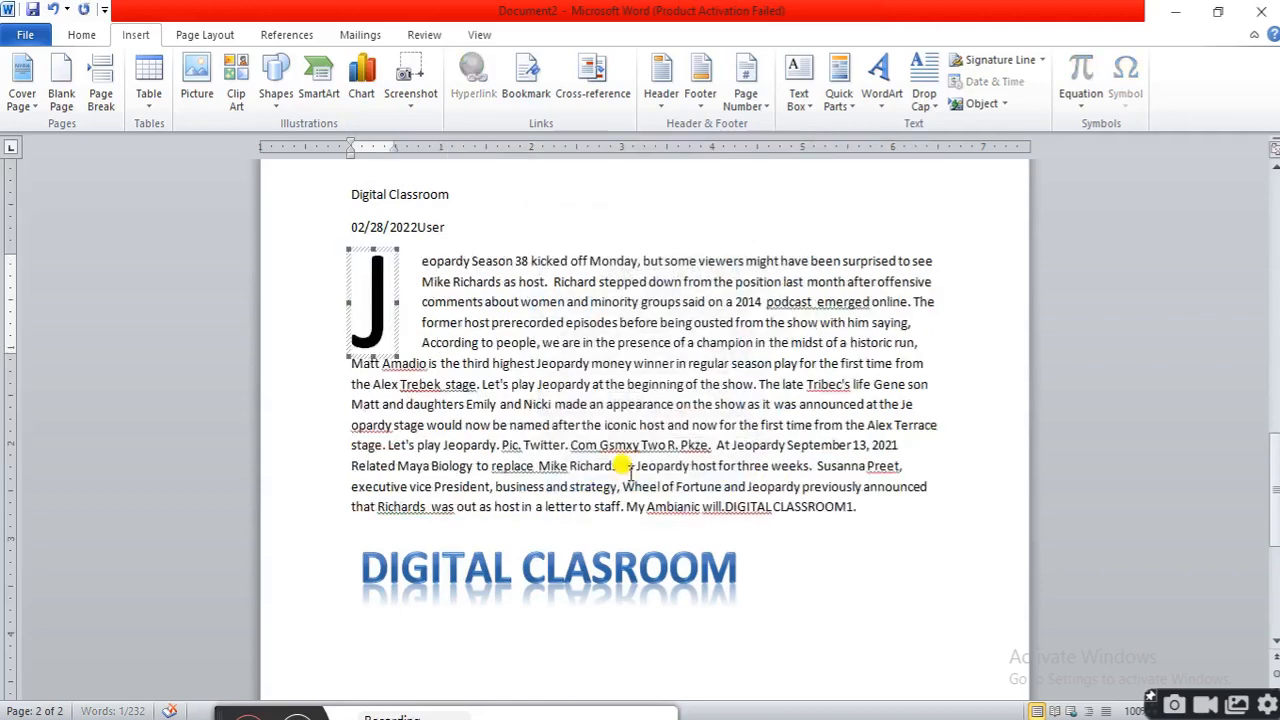
click(523, 405)
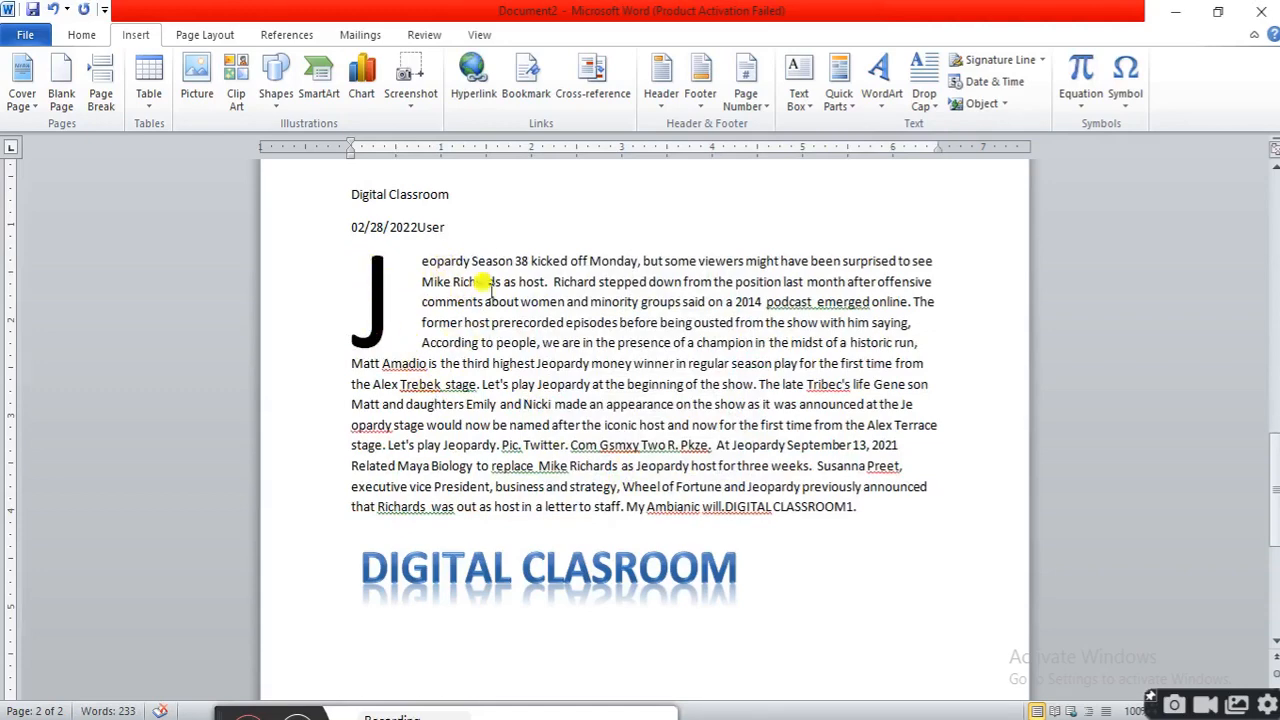
Reopen the drop cap options, confirm them unchanged, and undo the drop cap
click(924, 104)
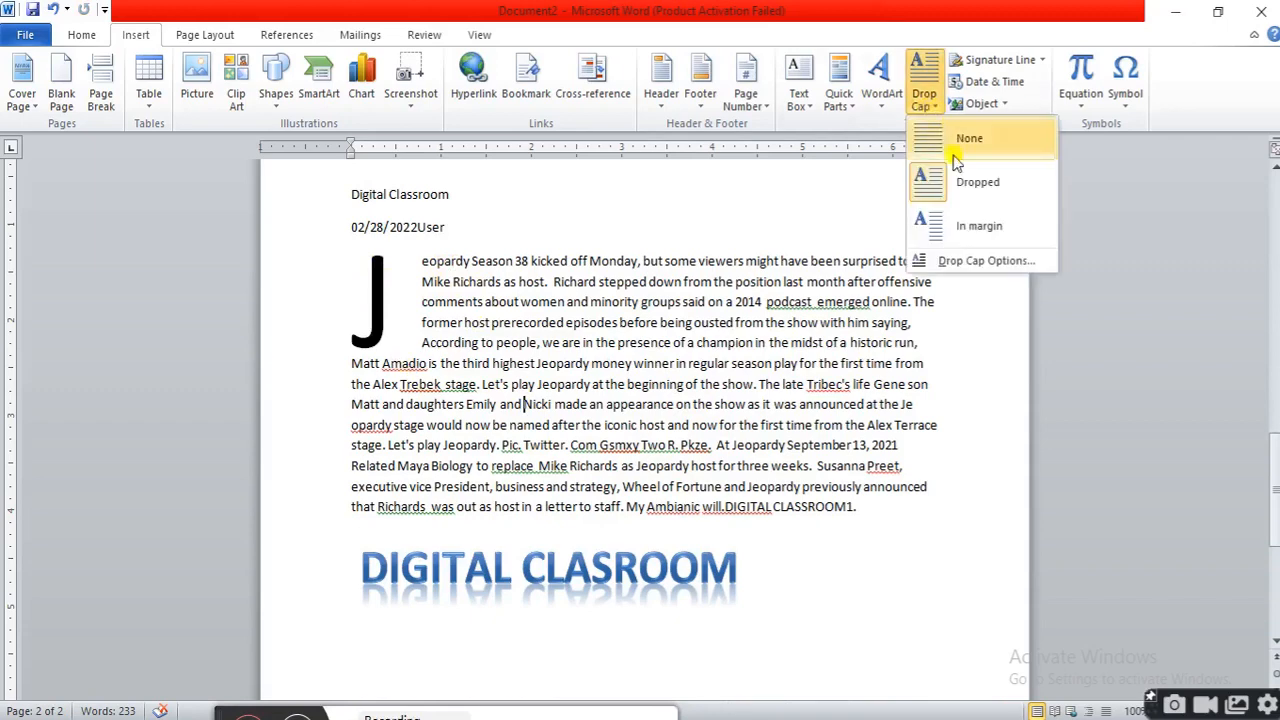
click(985, 261)
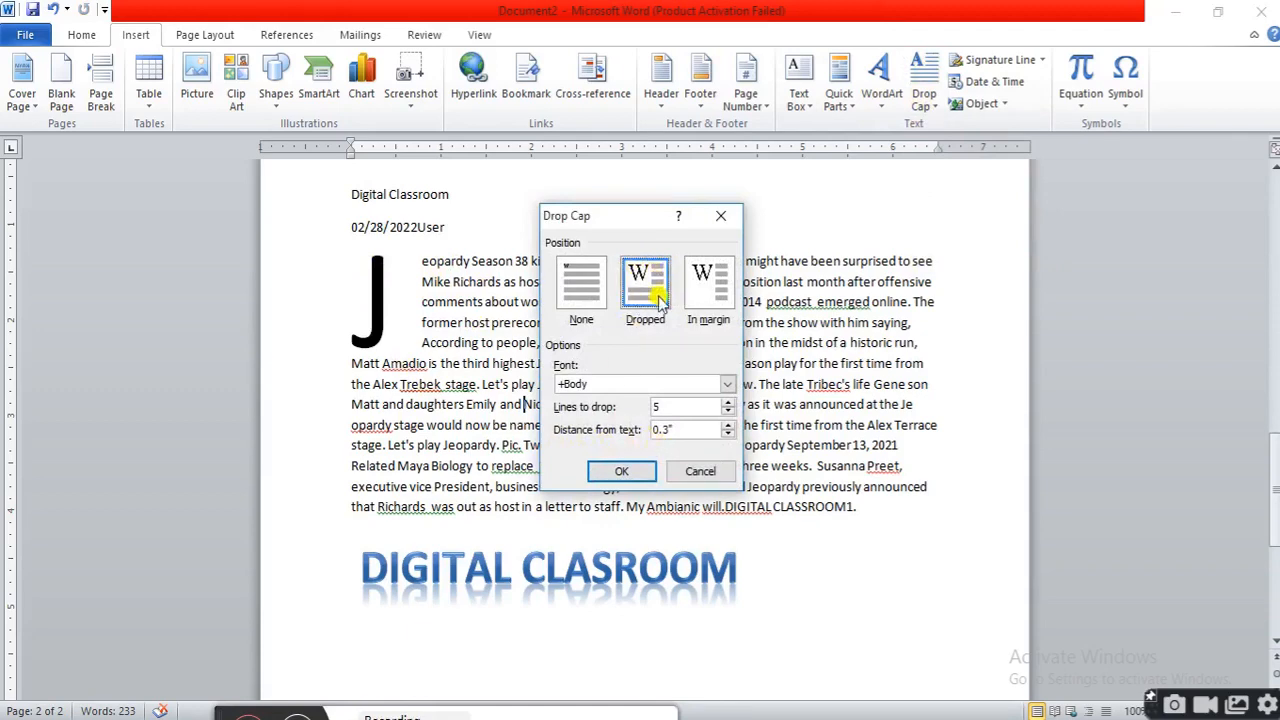
click(621, 471)
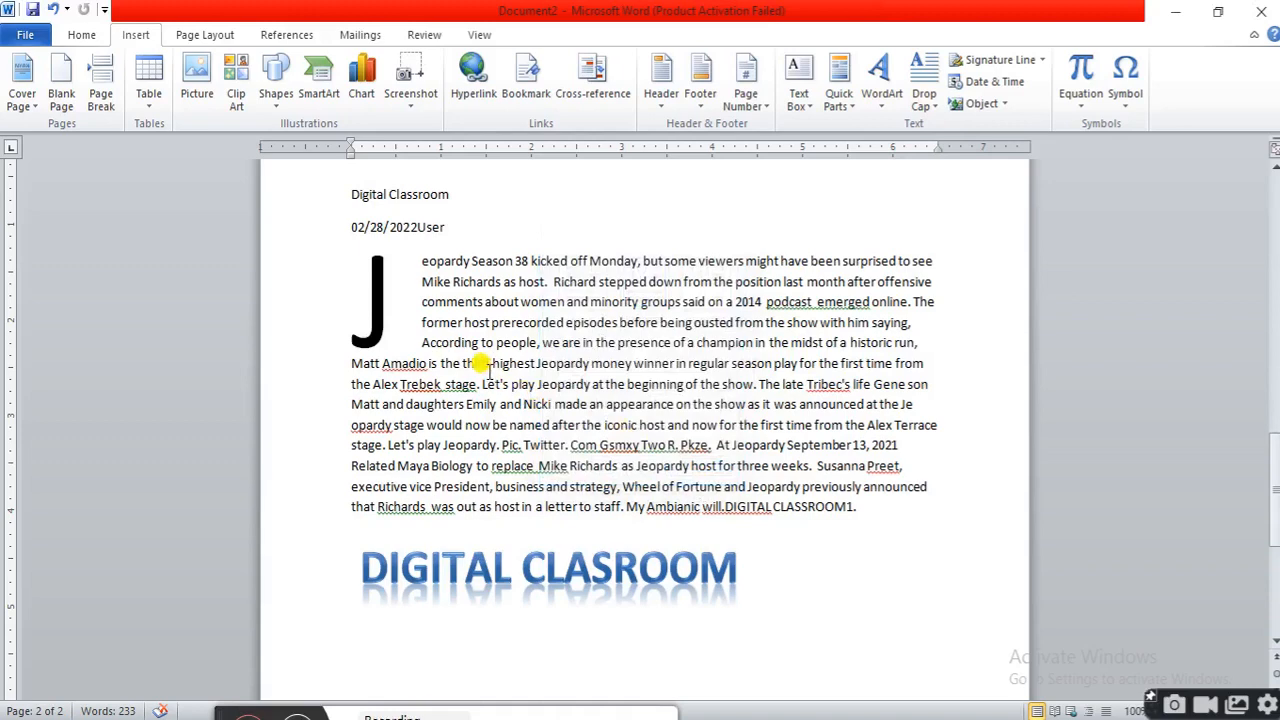
key(ctrl+z)
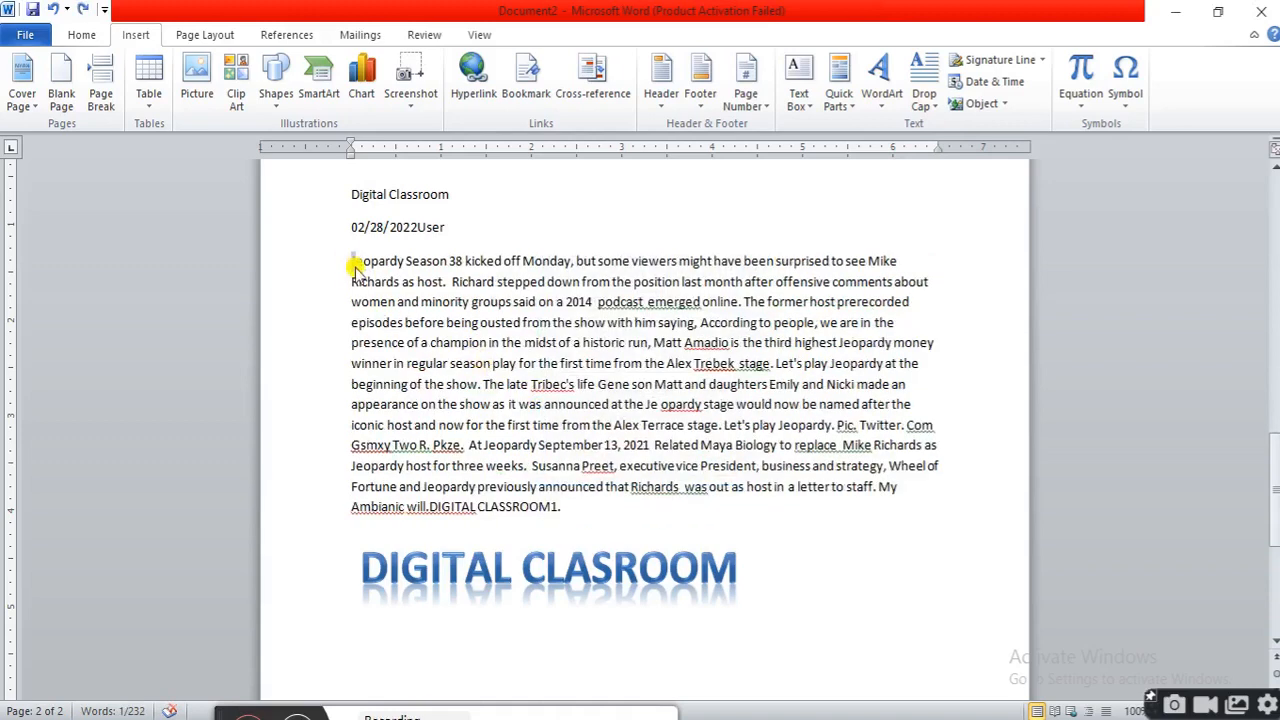
Apply a dropped capital to the paragraph, five lines deep and 0.2" from the text
click(925, 98)
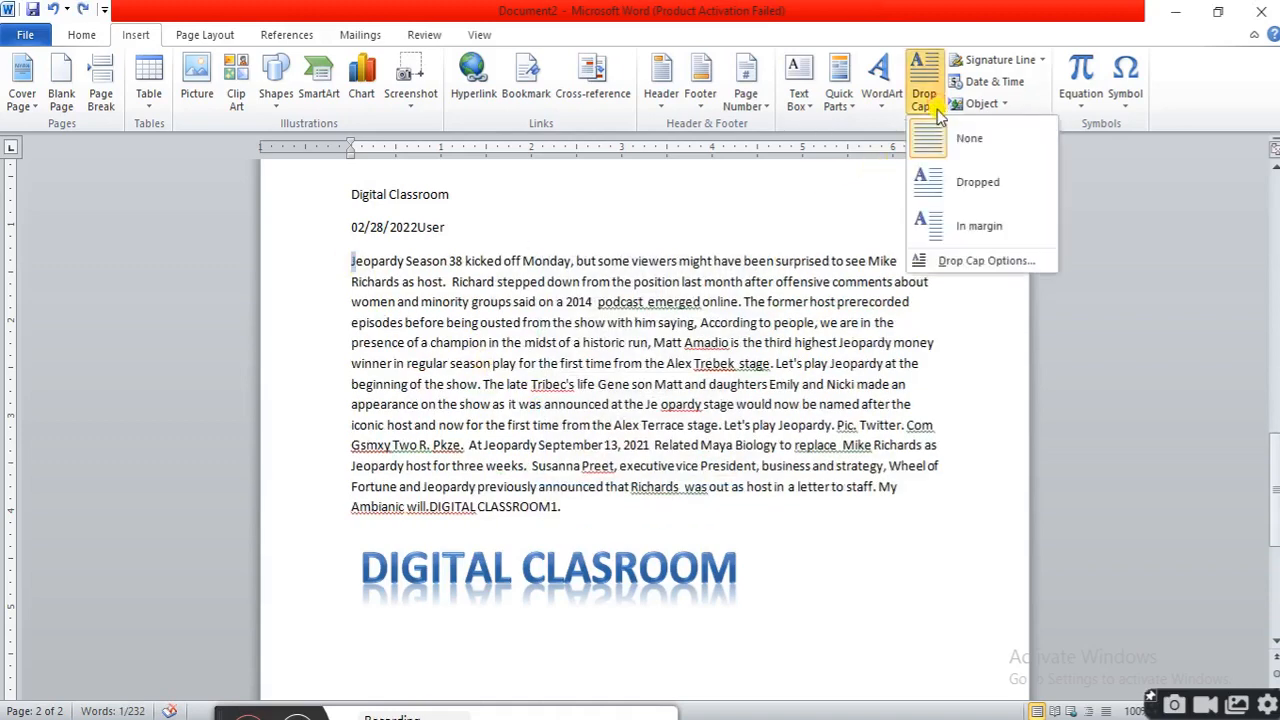
click(980, 262)
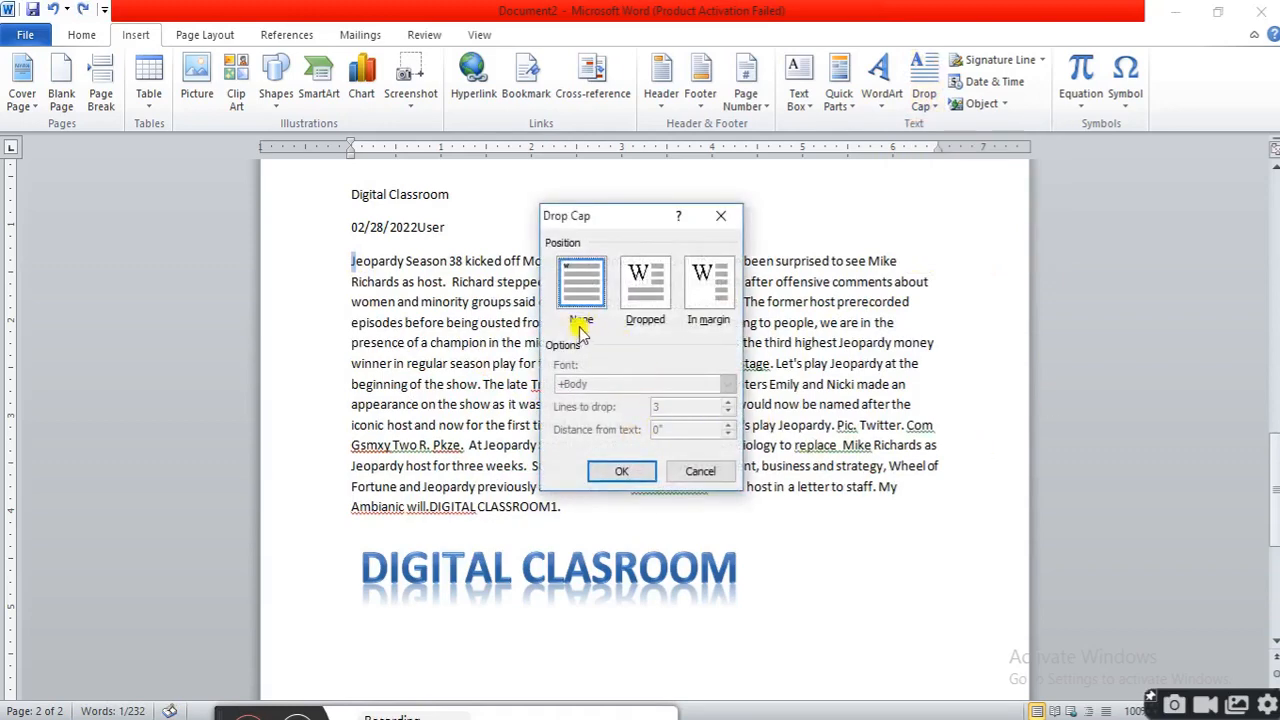
click(661, 296)
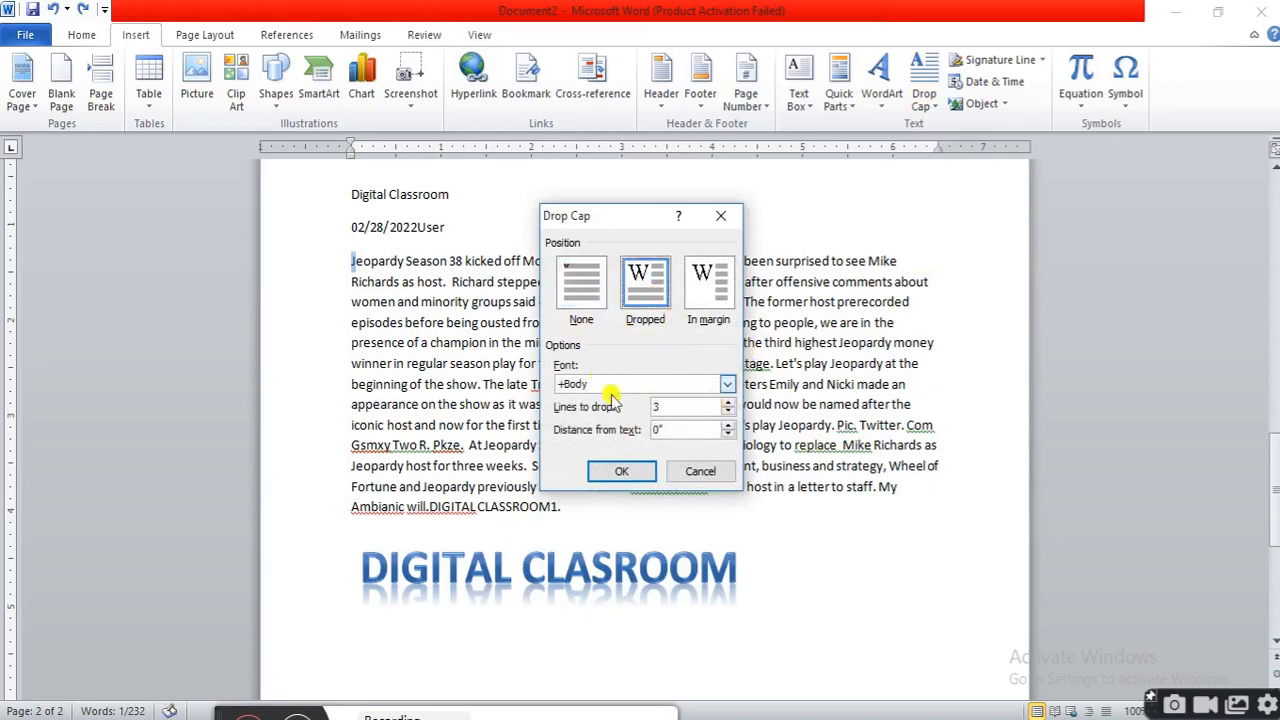
click(581, 298)
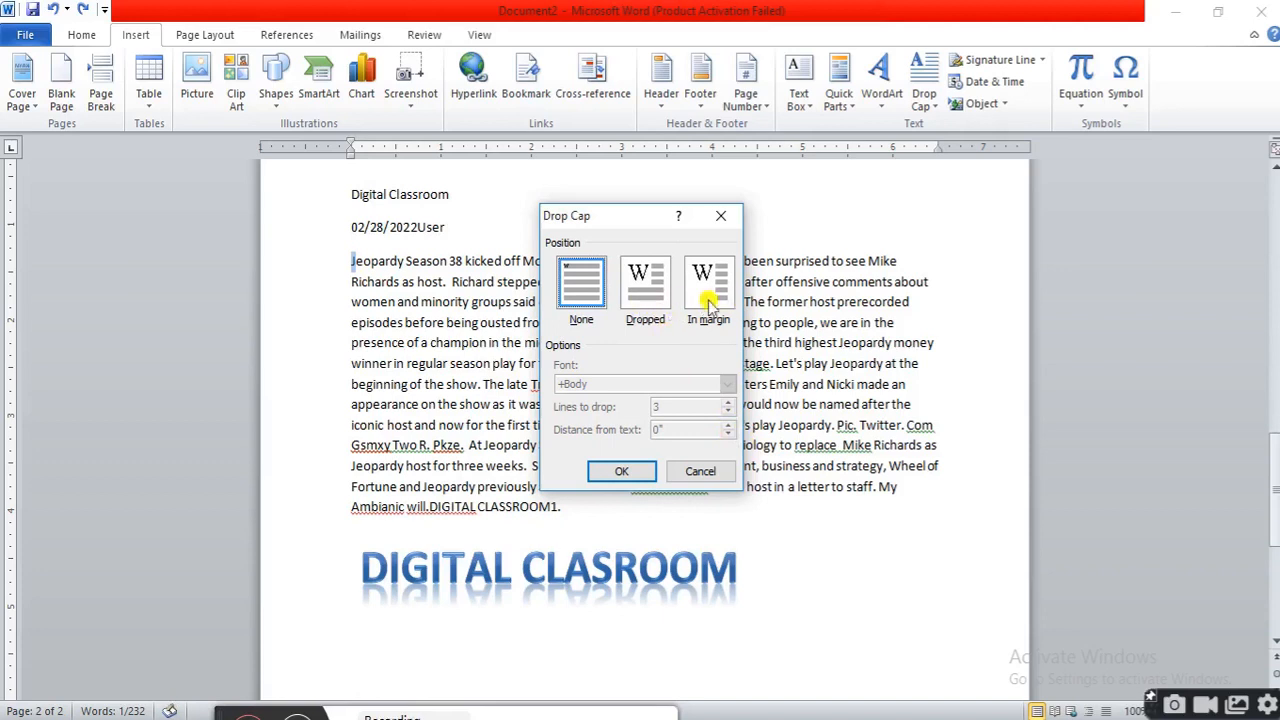
click(650, 280)
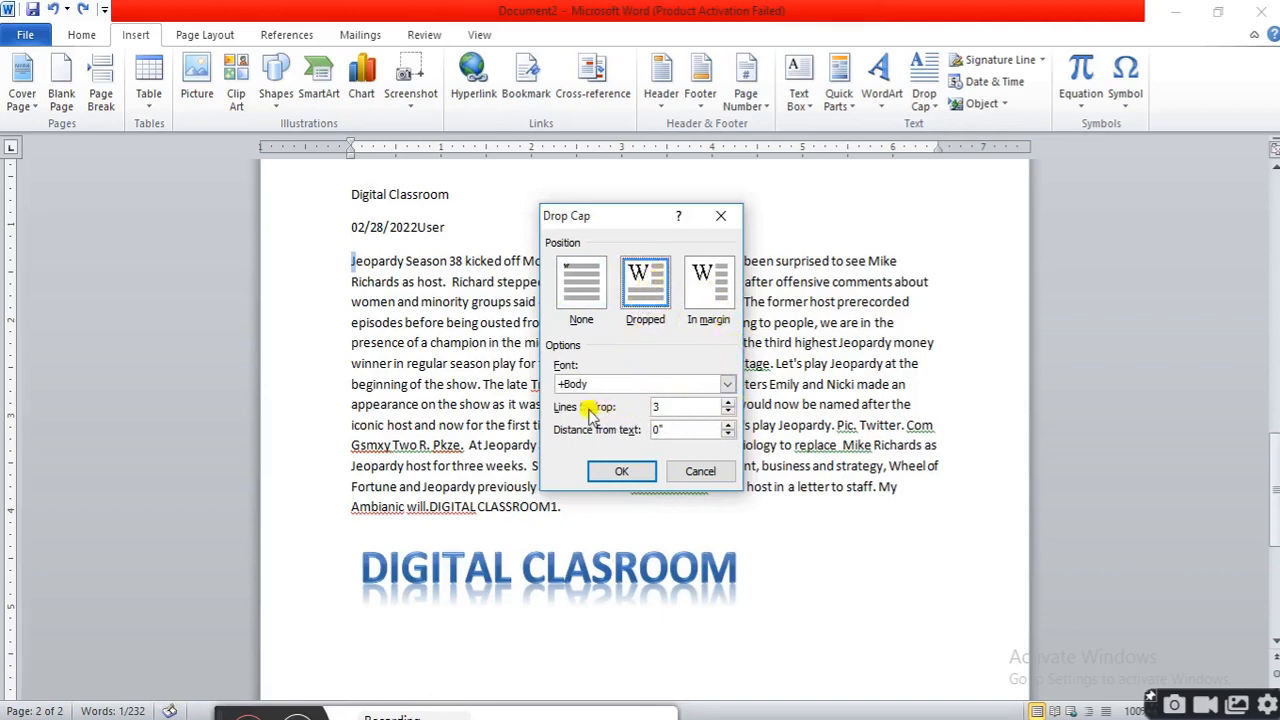
click(728, 401)
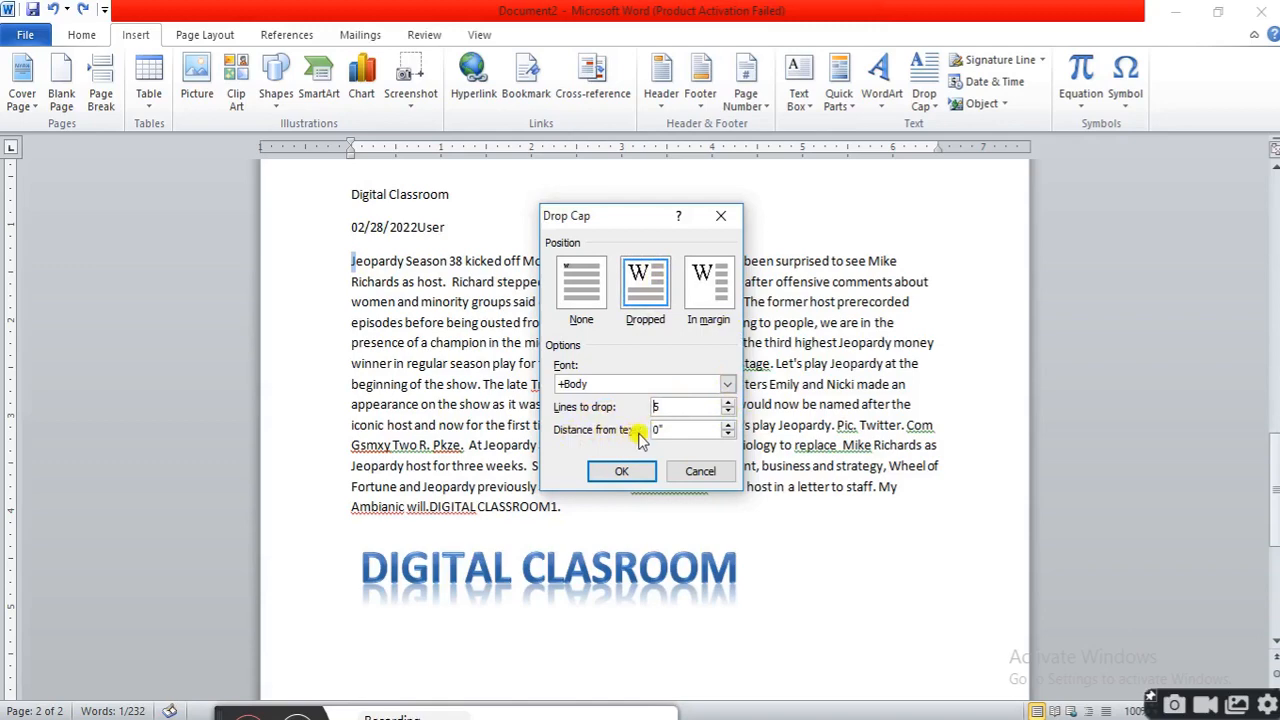
click(728, 425)
click(728, 425)
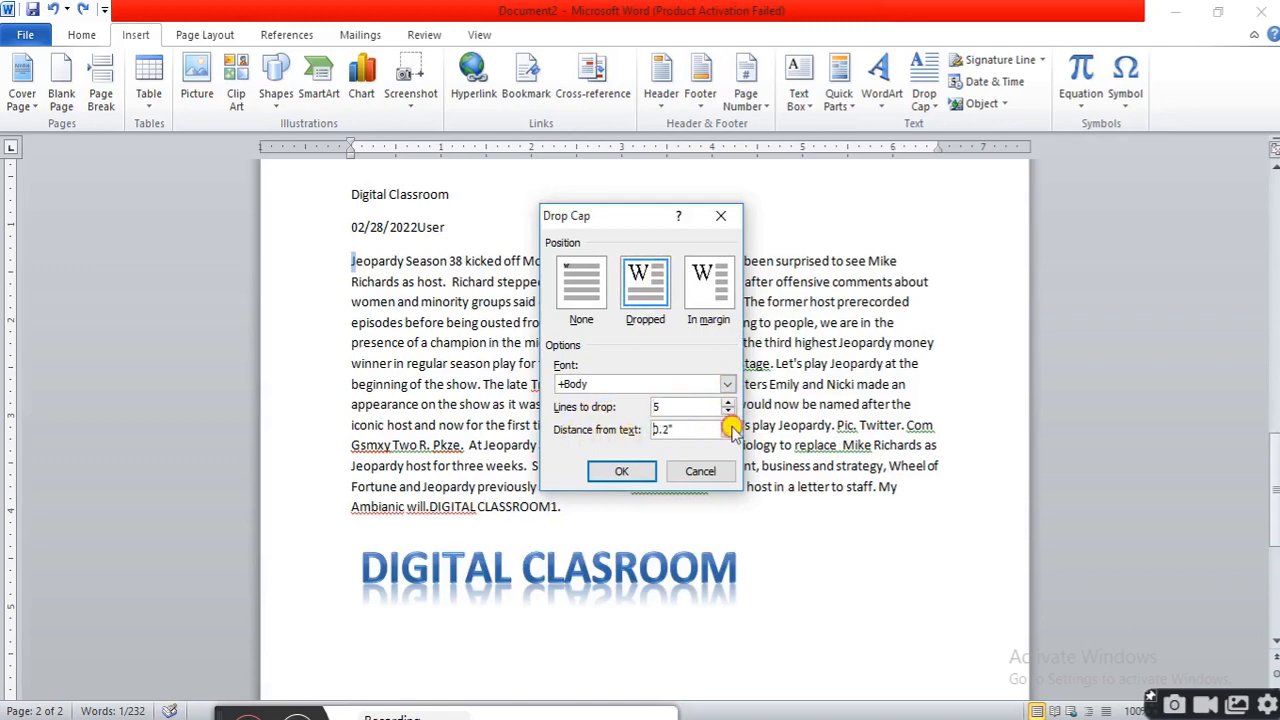
click(622, 471)
click(648, 382)
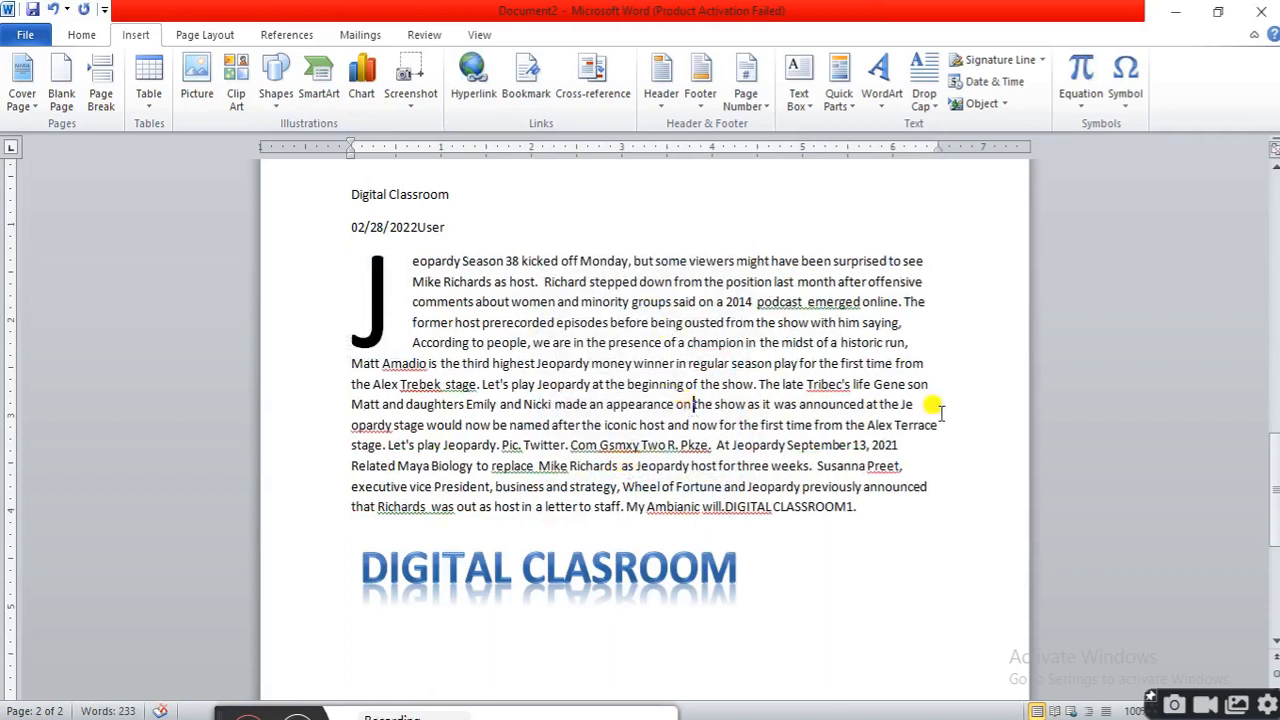
Start a new line below the paragraph and insert a new Bitmap Image object there
click(880, 507)
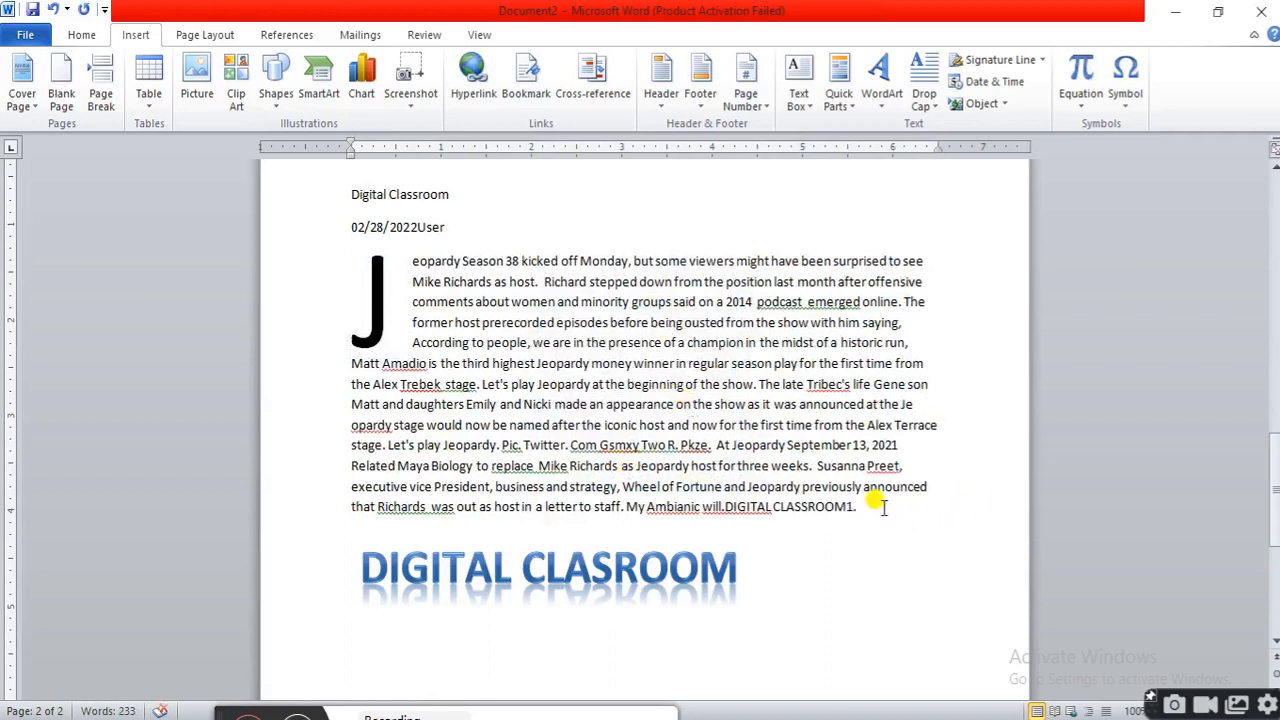
key(Return)
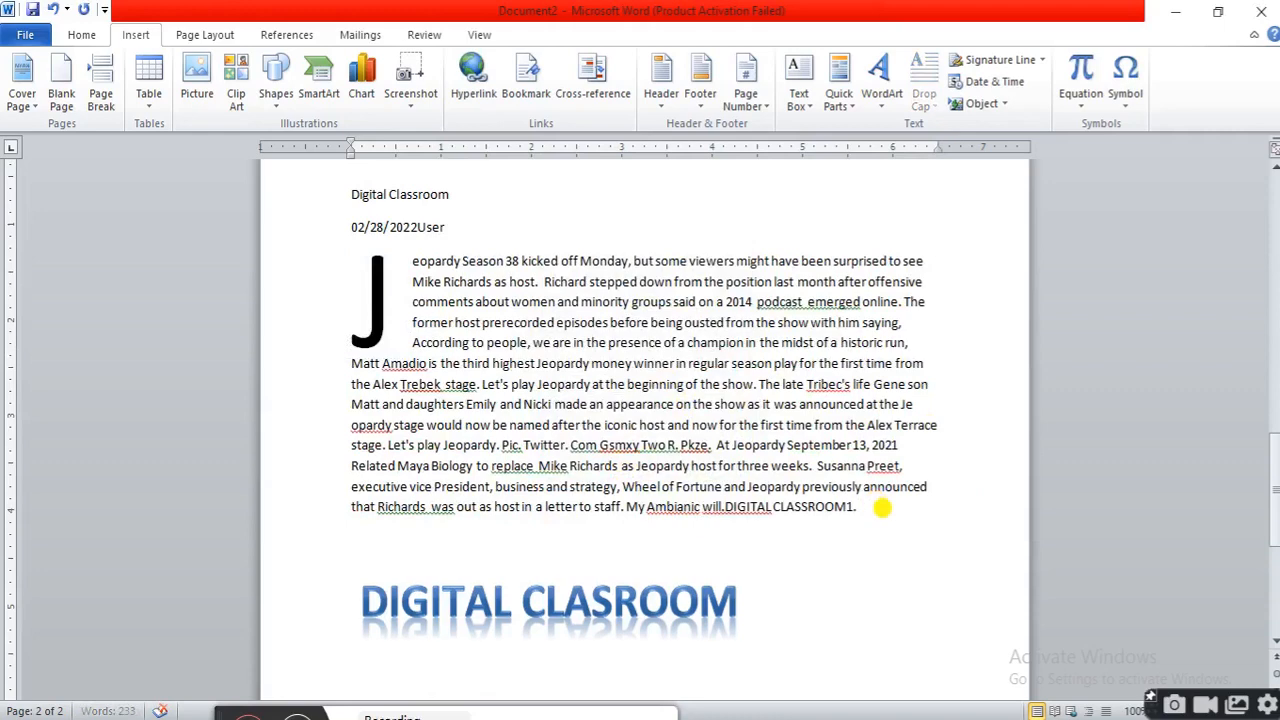
click(1007, 105)
click(997, 127)
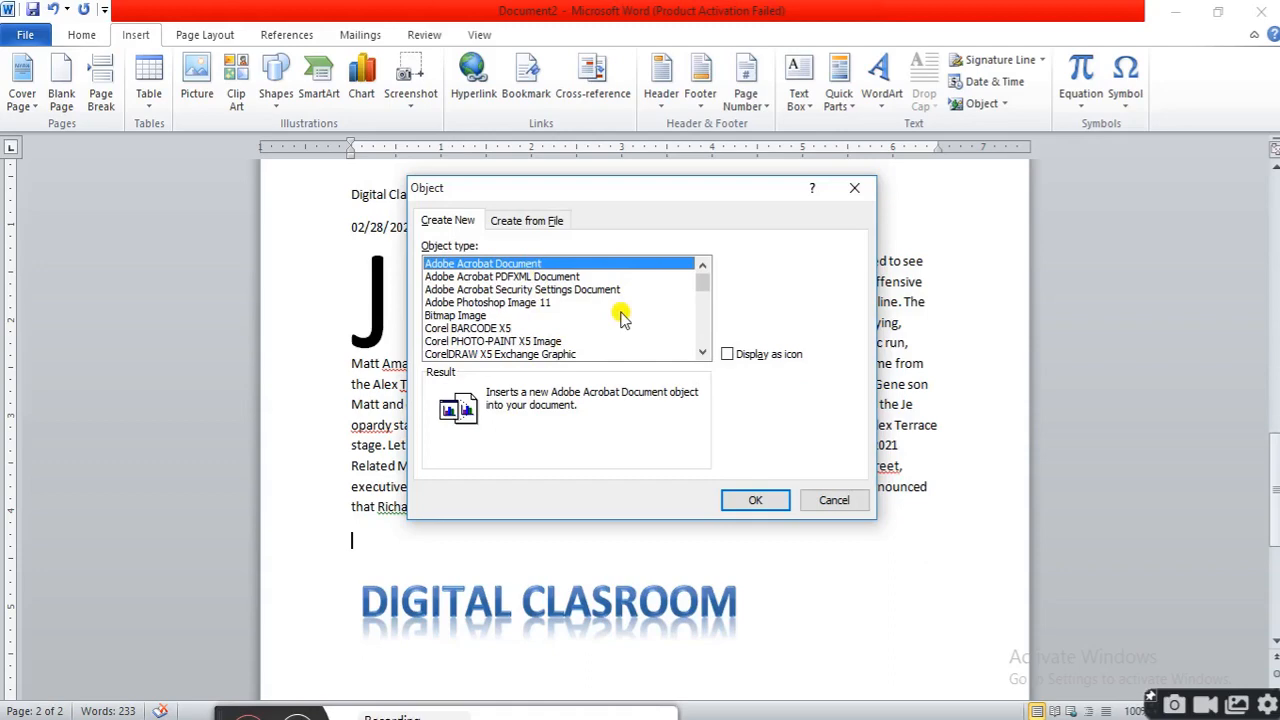
click(478, 317)
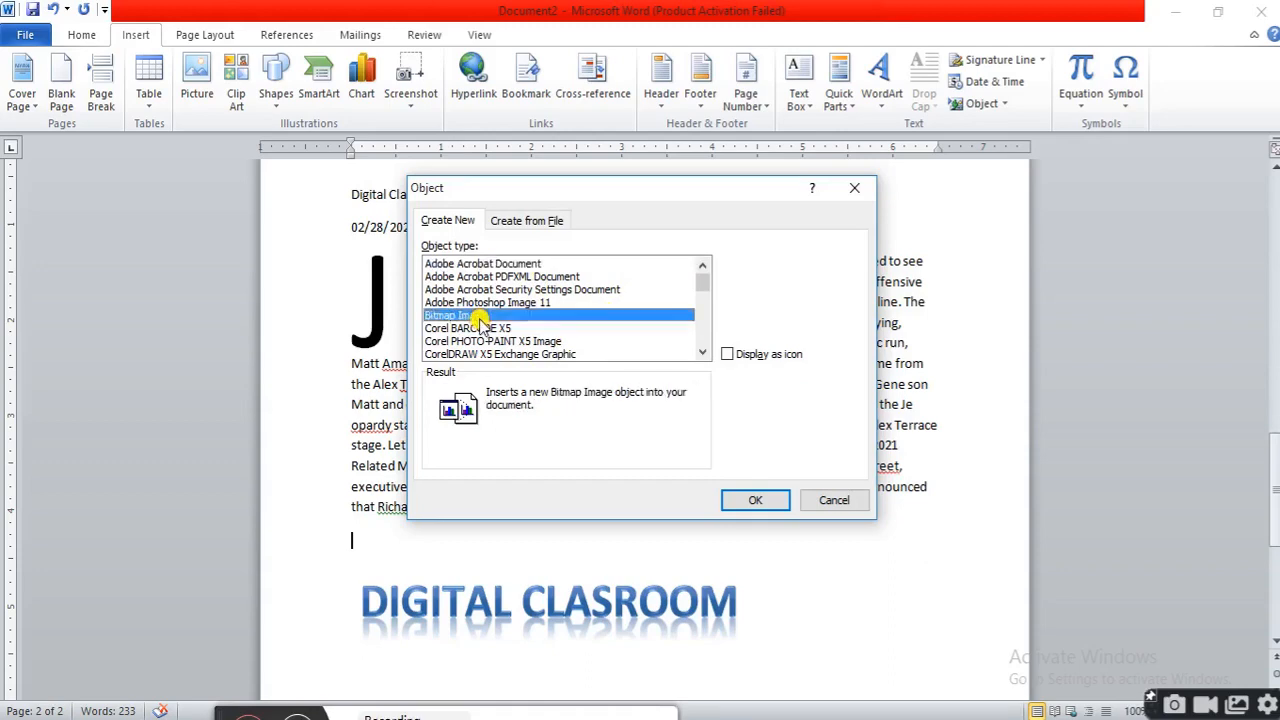
click(760, 500)
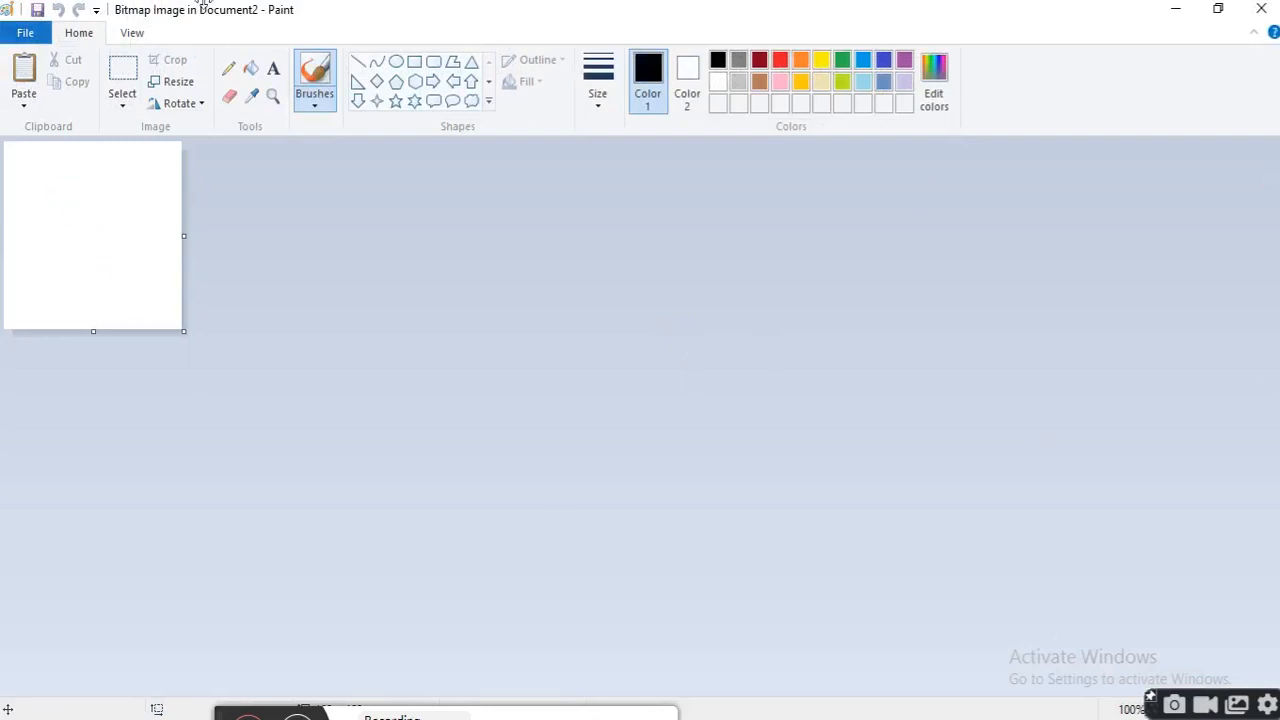
Draw a four-point star in the bitmap, fill it orange, and close the image editor to return to the document
click(376, 101)
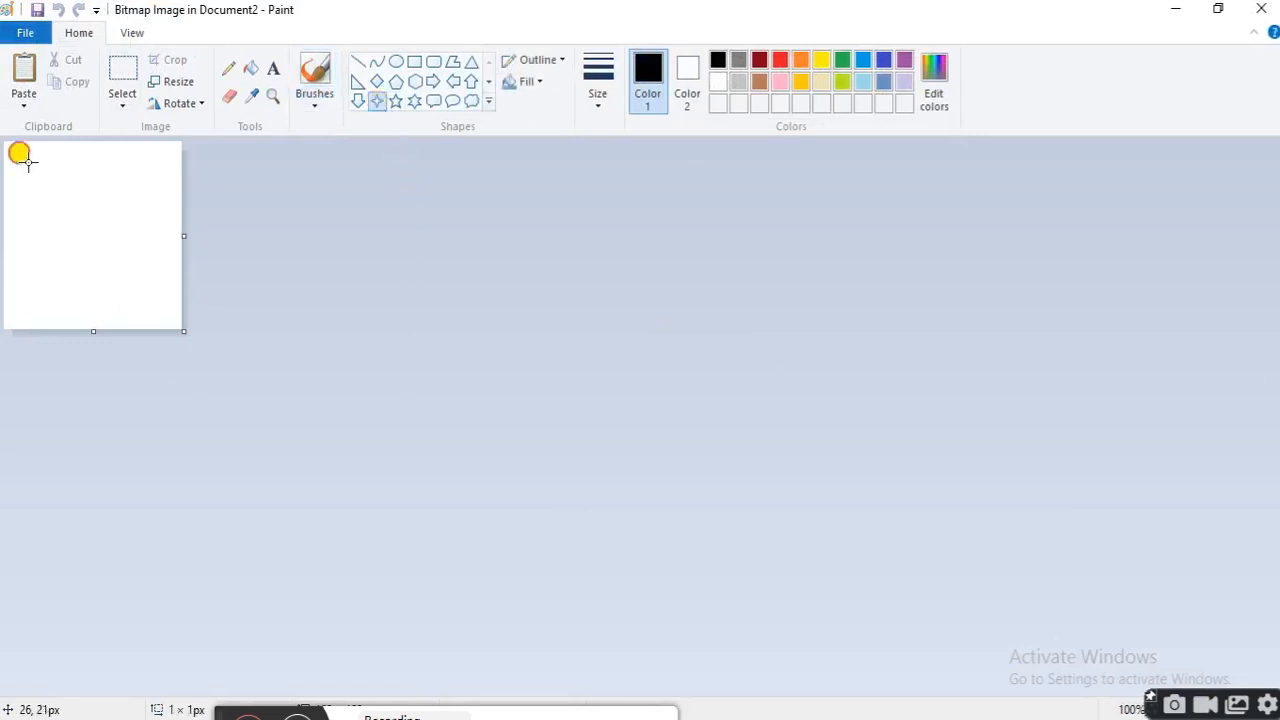
drag(28, 162, 152, 291)
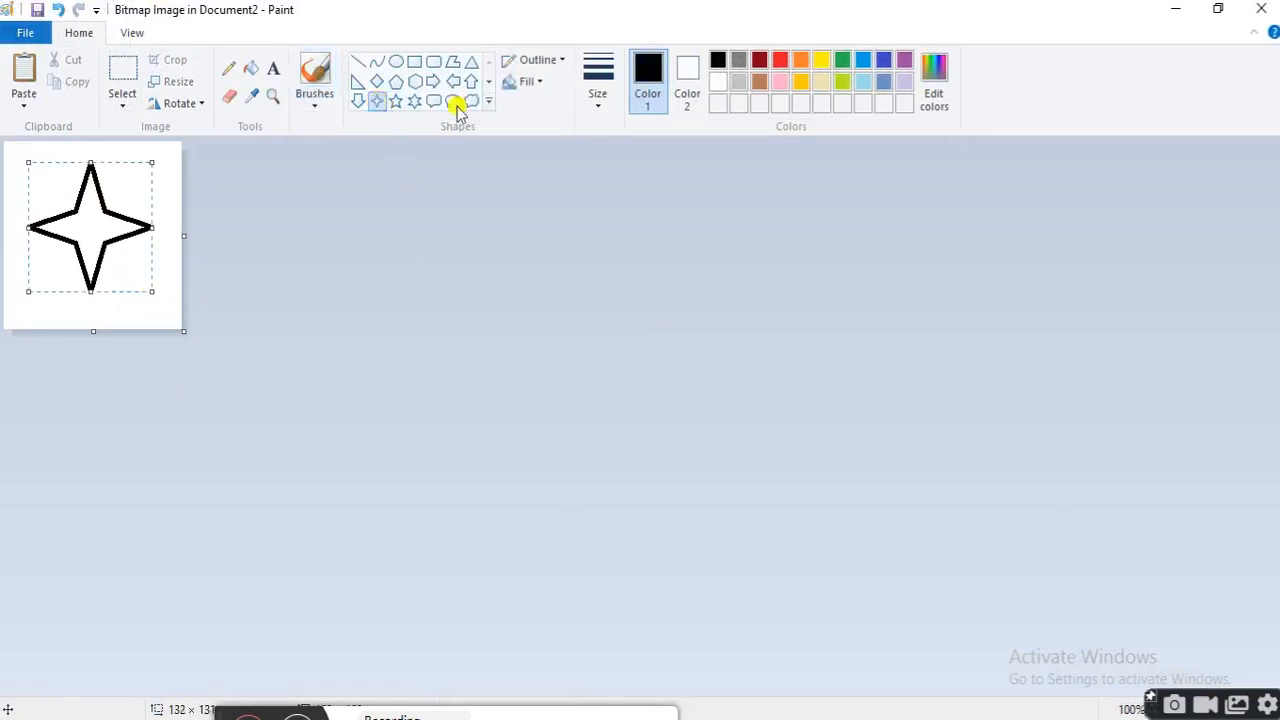
click(250, 68)
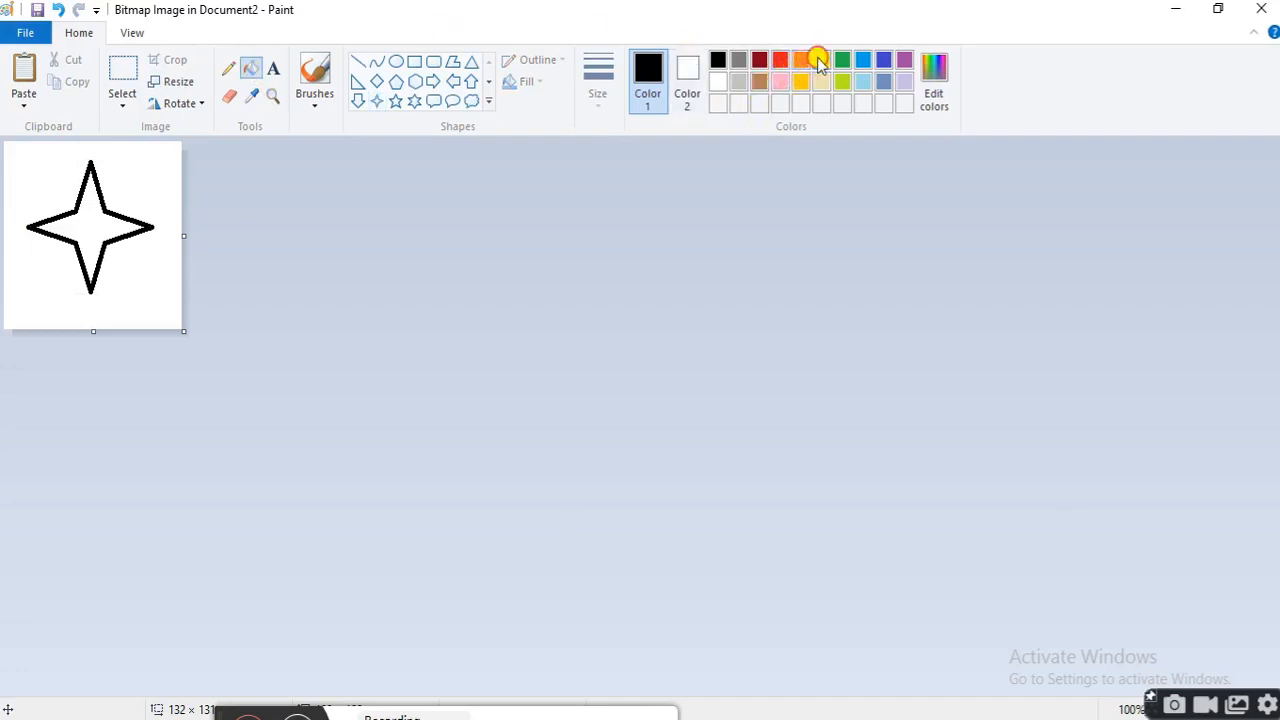
click(819, 62)
click(801, 61)
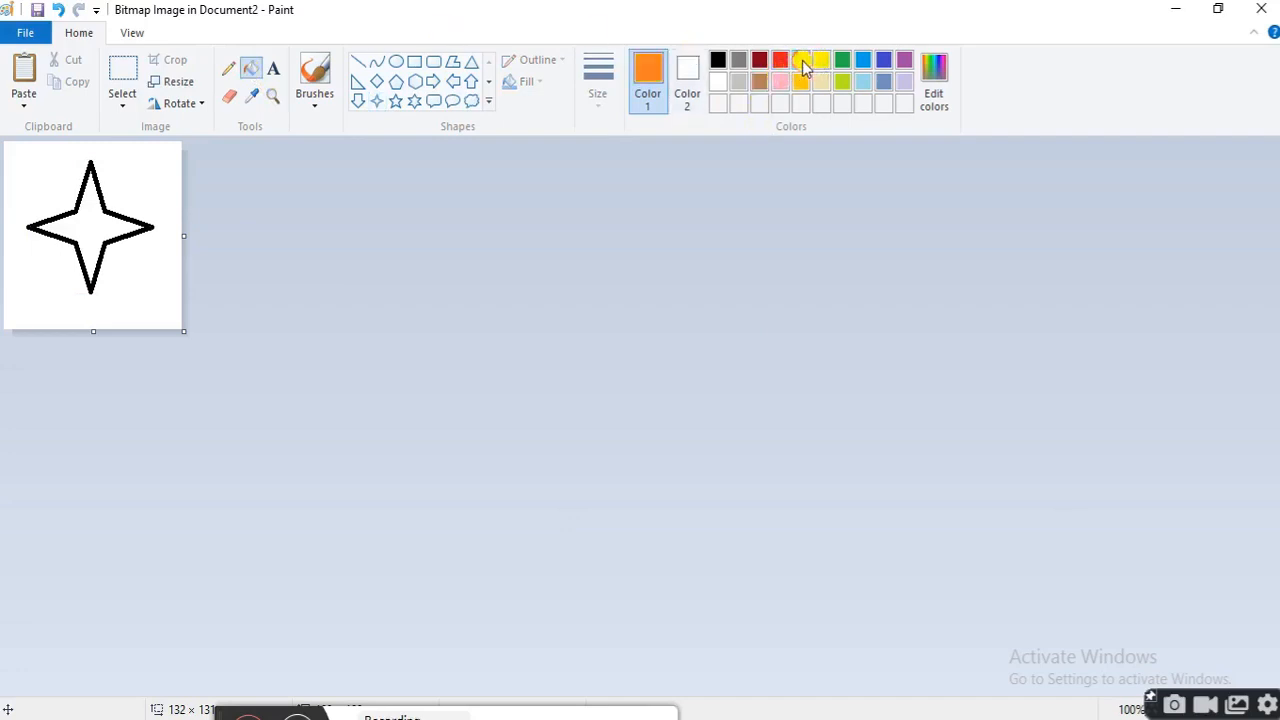
click(100, 203)
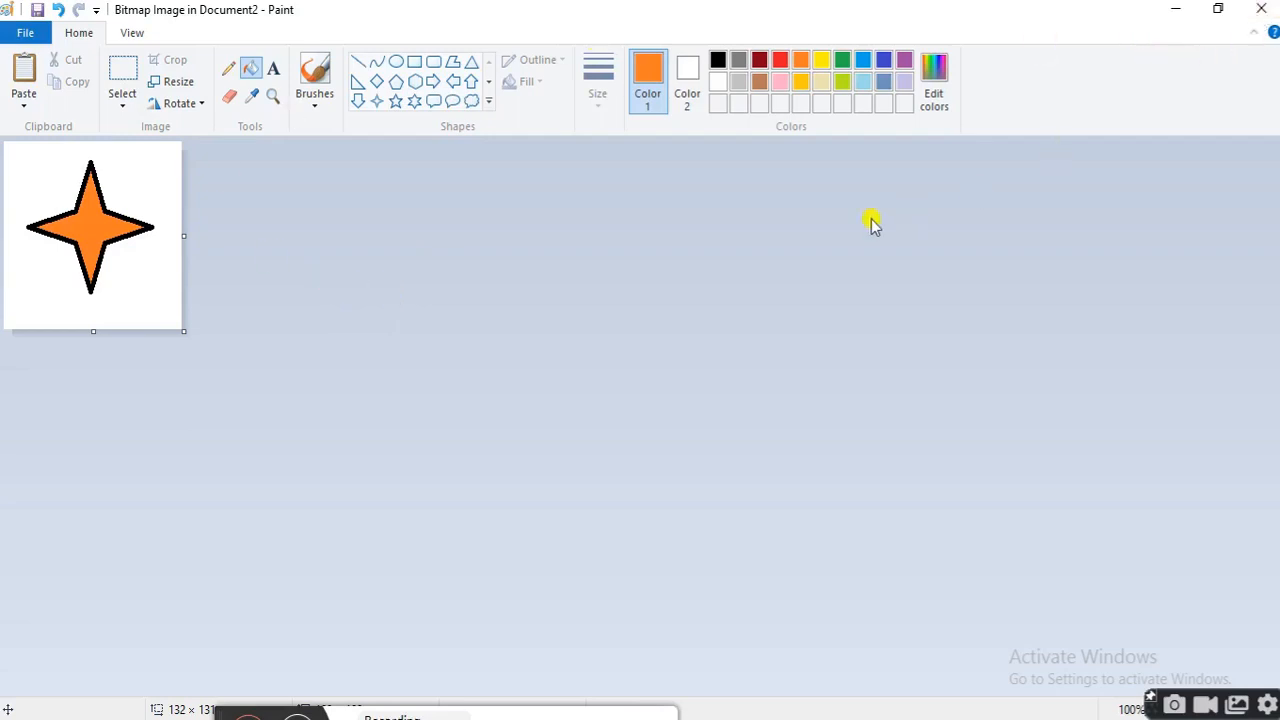
click(1262, 10)
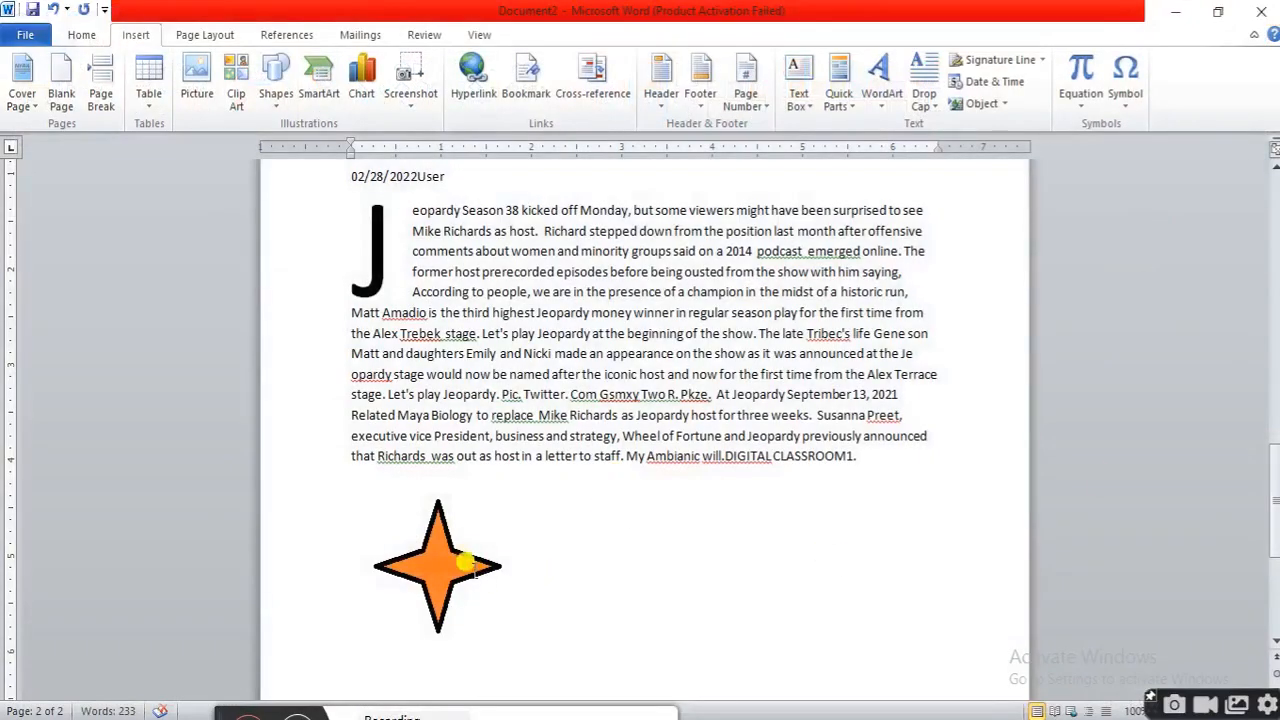
scroll(438, 534, down, 1)
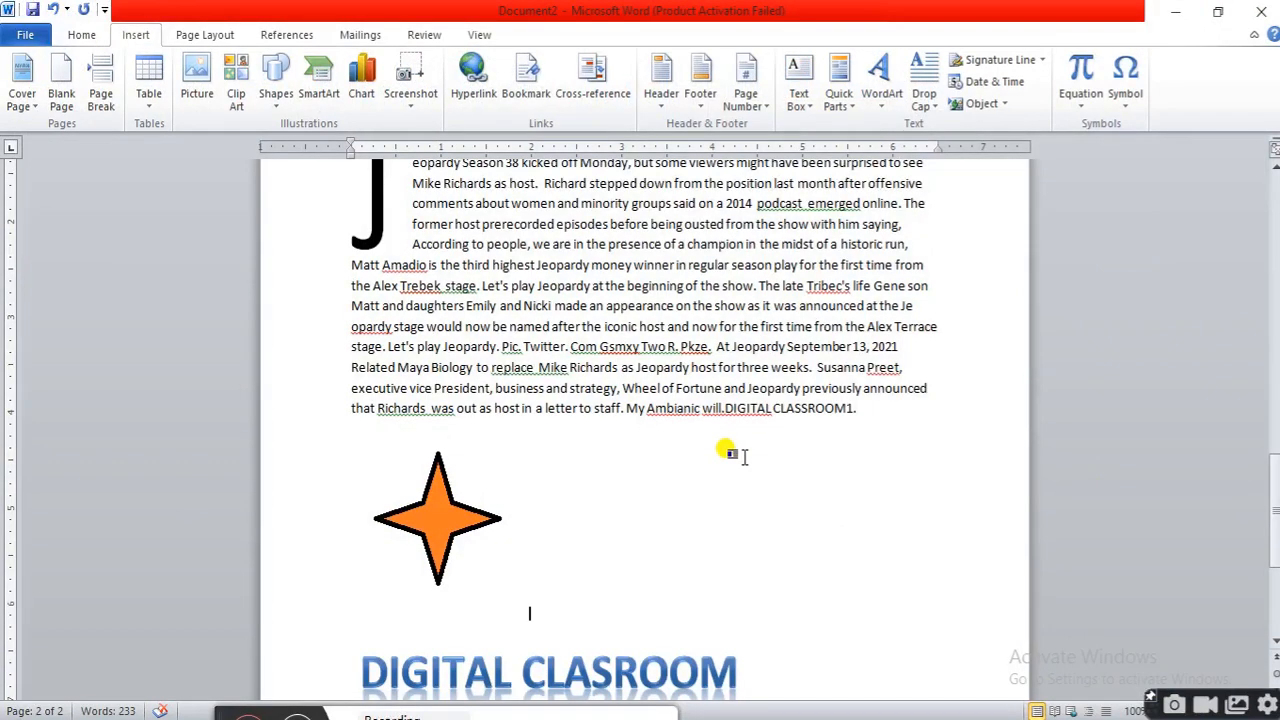
click(1004, 106)
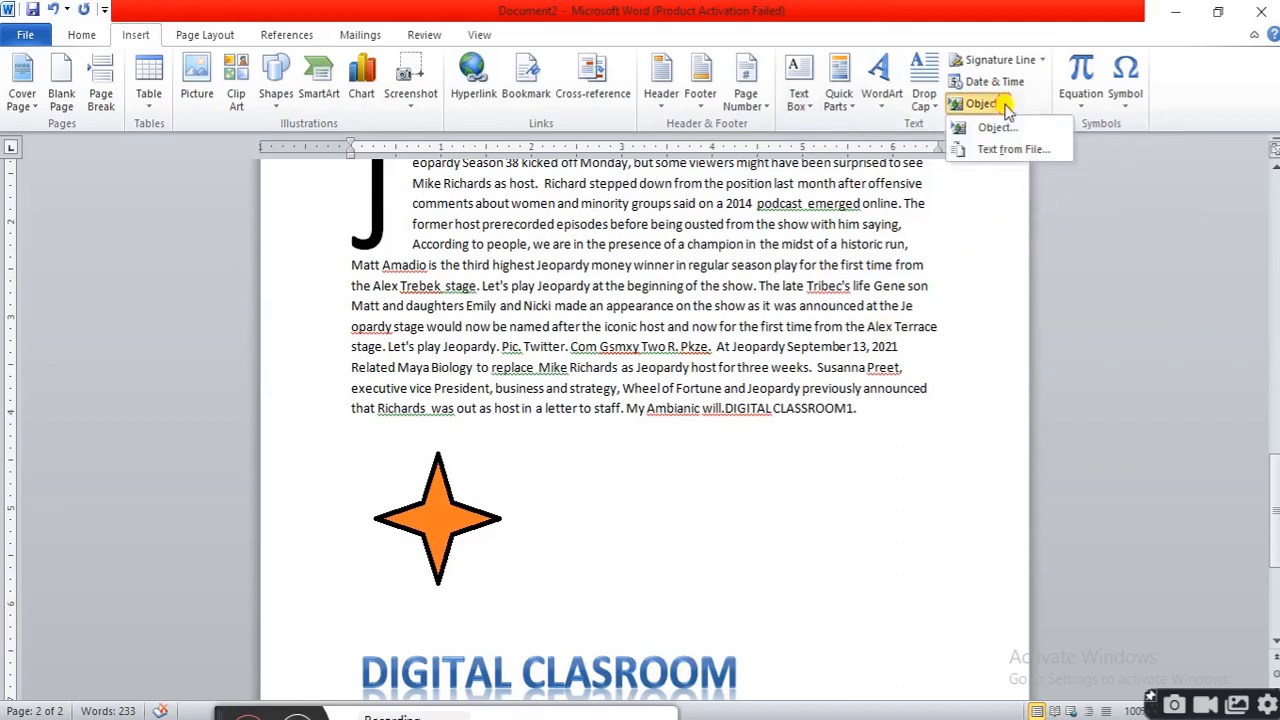
click(1007, 152)
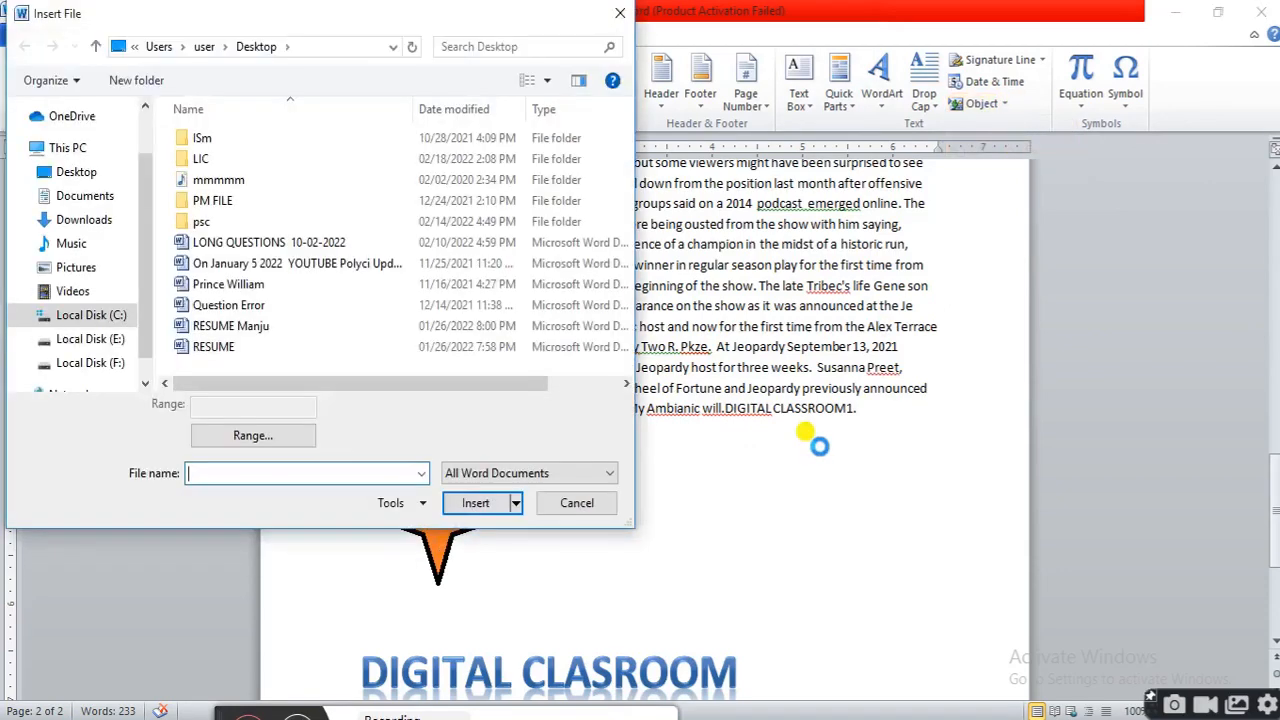
click(576, 503)
Add two empty paragraphs below the star image
scroll(772, 495, down, 3)
scroll(790, 470, down, 3)
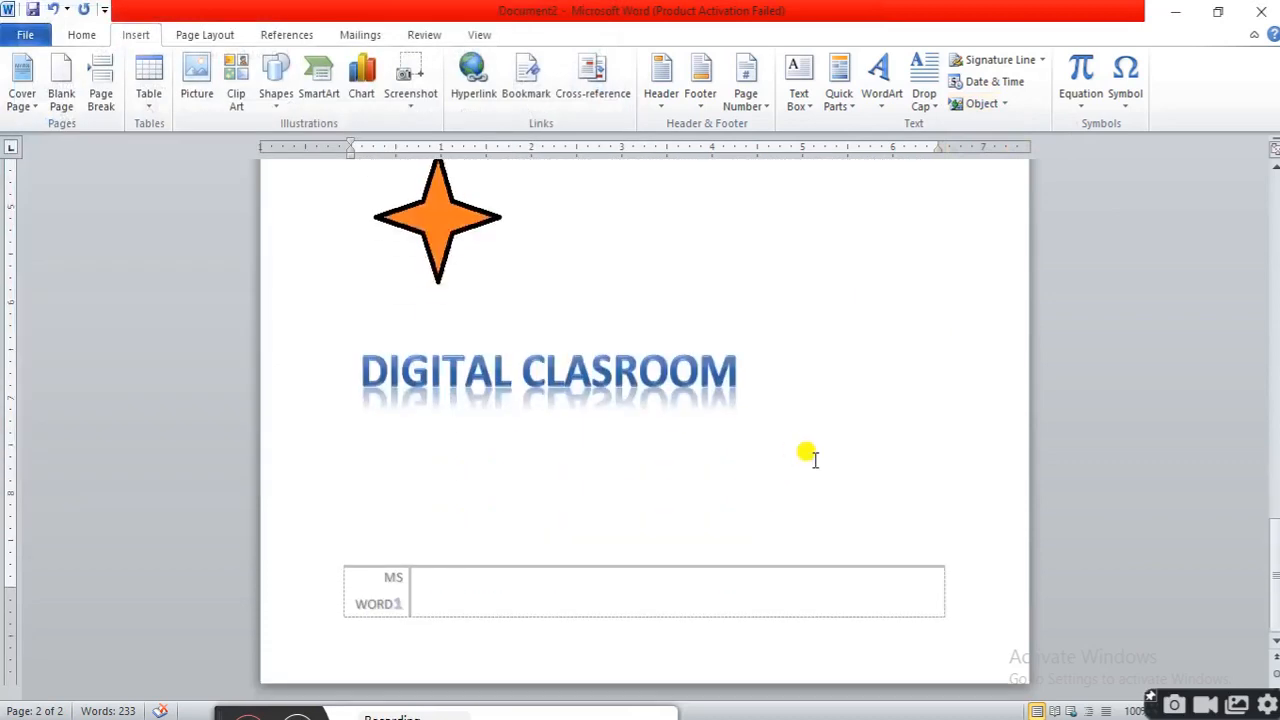
scroll(814, 459, up, 2)
key(Return)
key(Return)
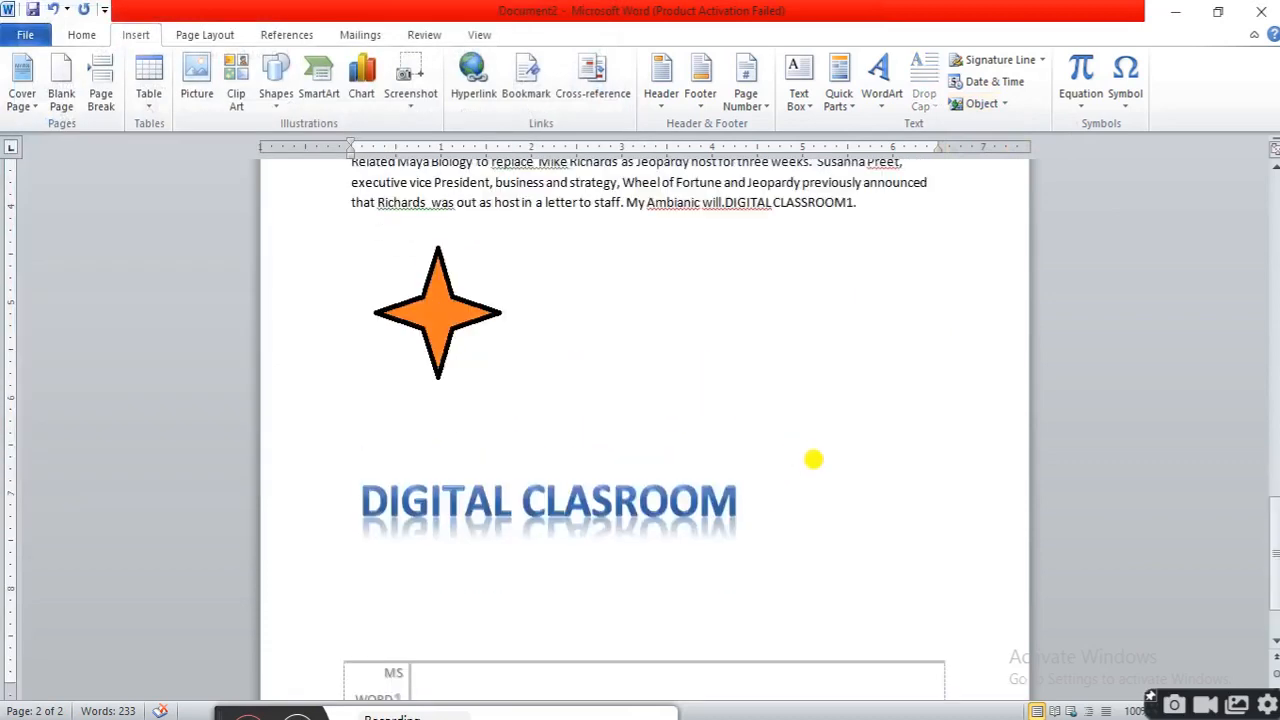
Insert the text of the Prince William document from the Desktop below the star using Text from File
scroll(810, 458, up, 1)
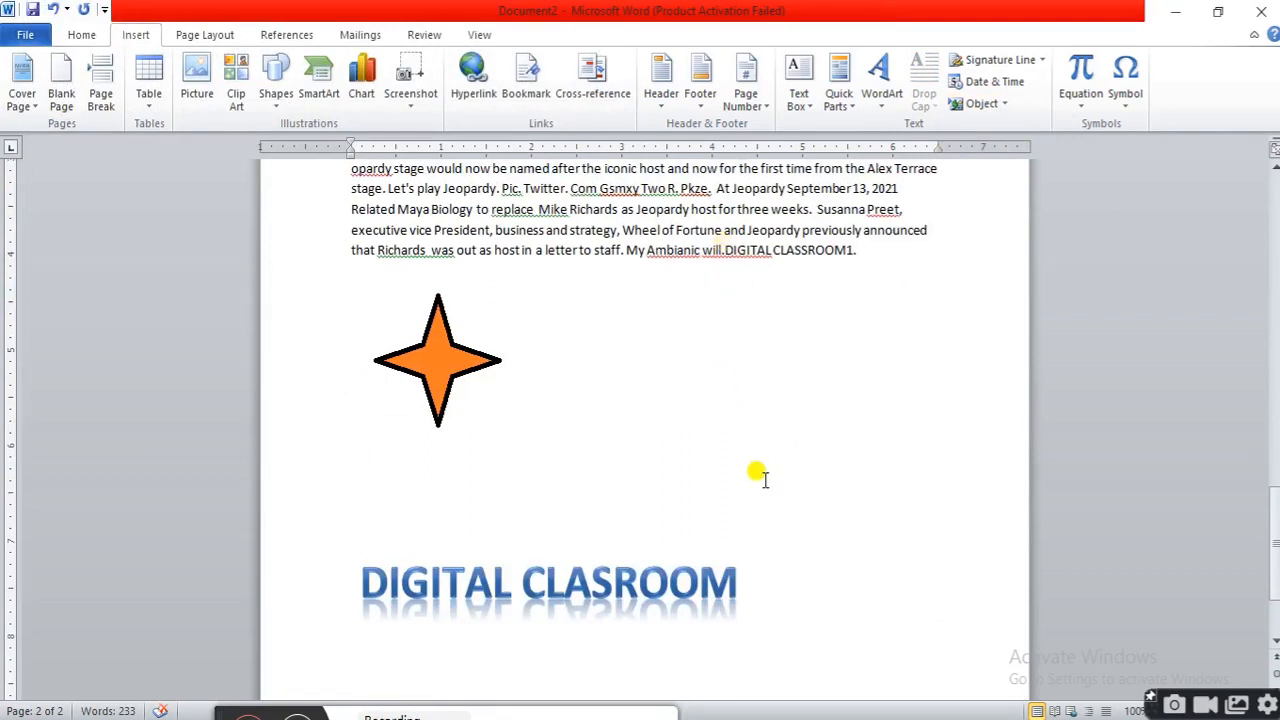
click(1008, 105)
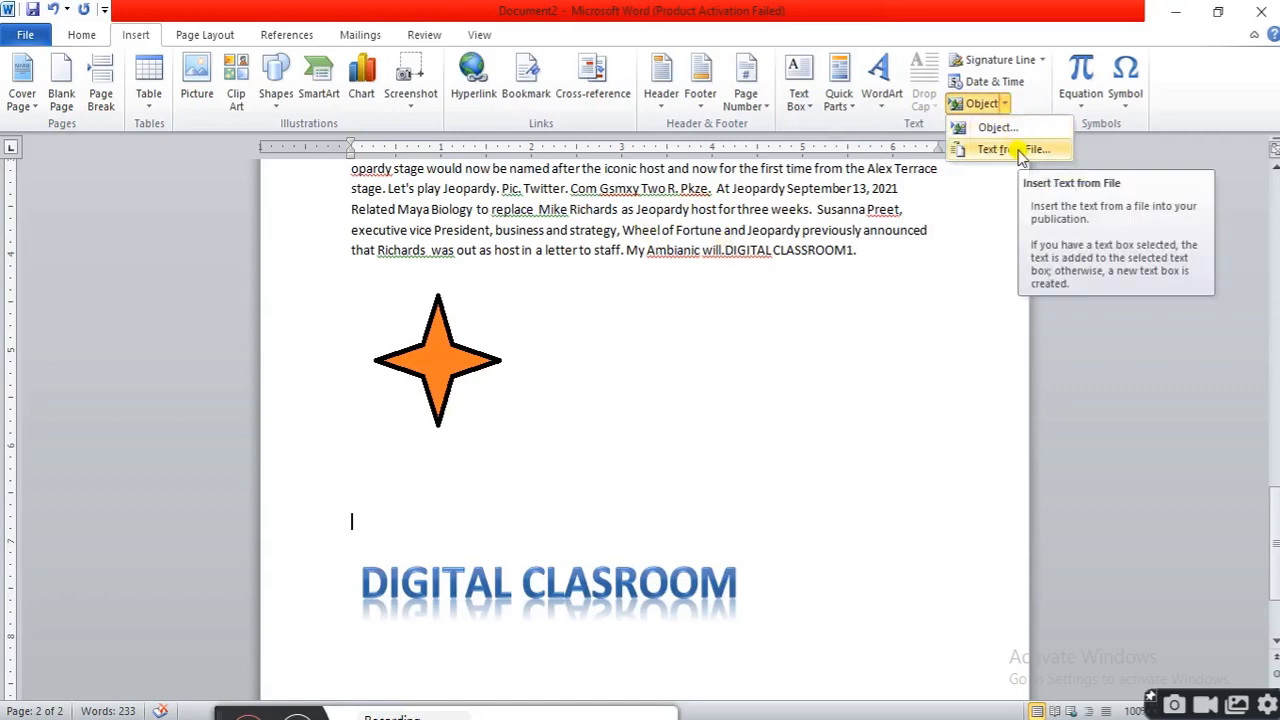
click(1020, 152)
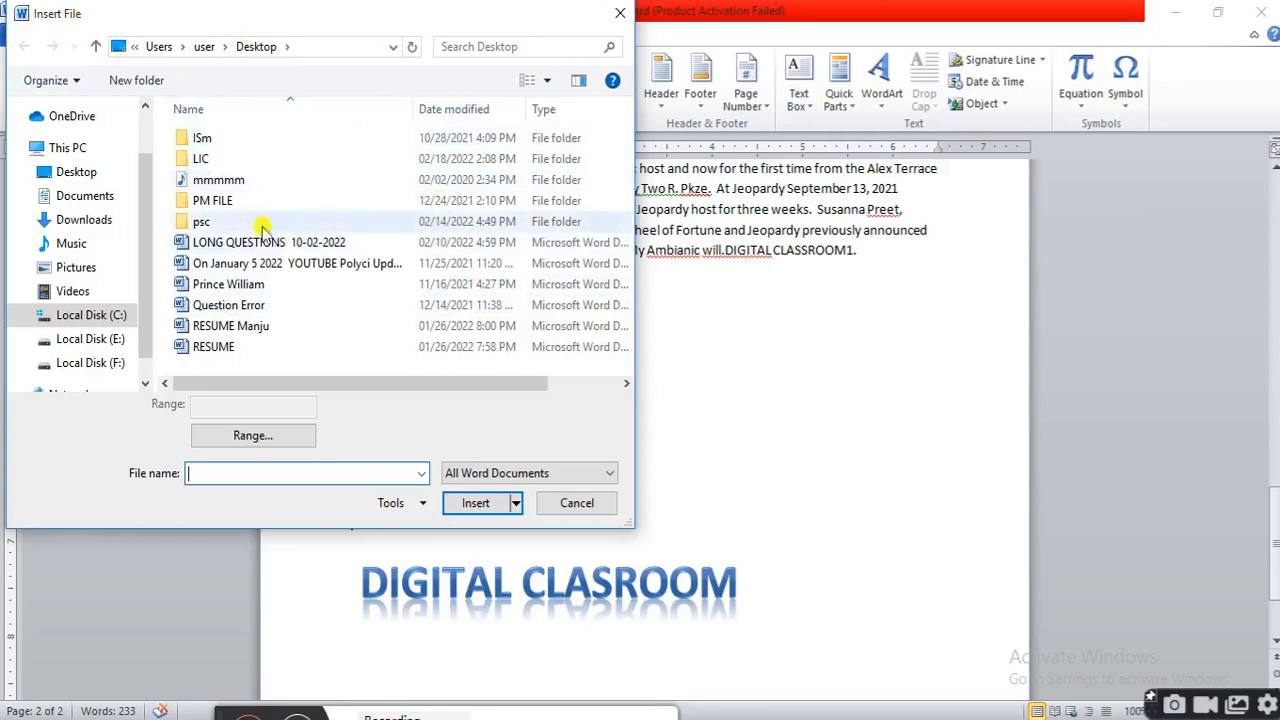
click(96, 318)
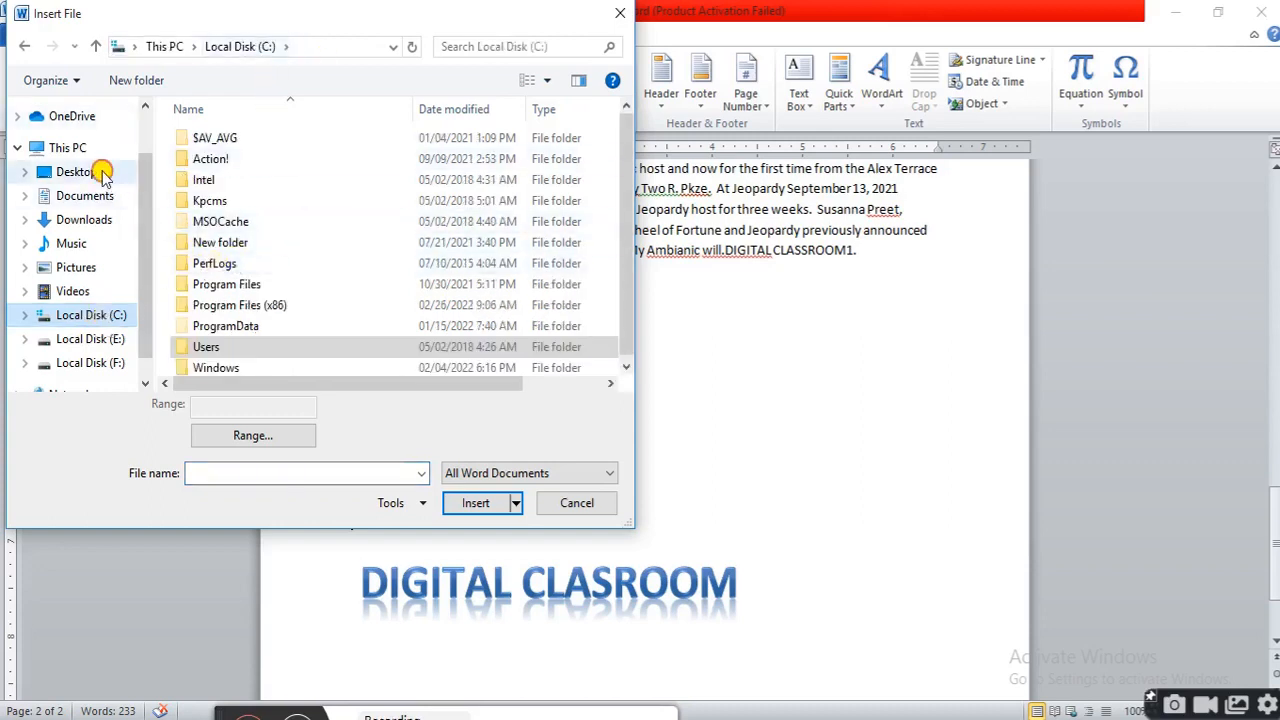
click(68, 170)
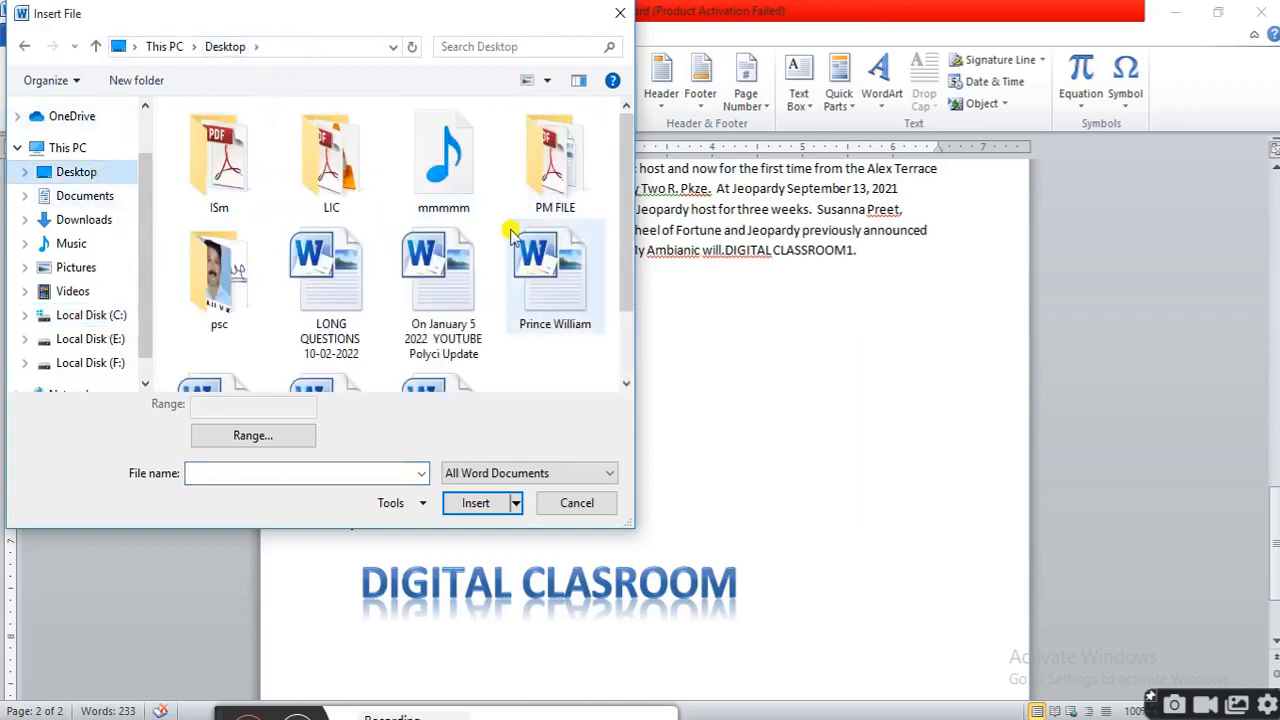
scroll(517, 229, down, 1)
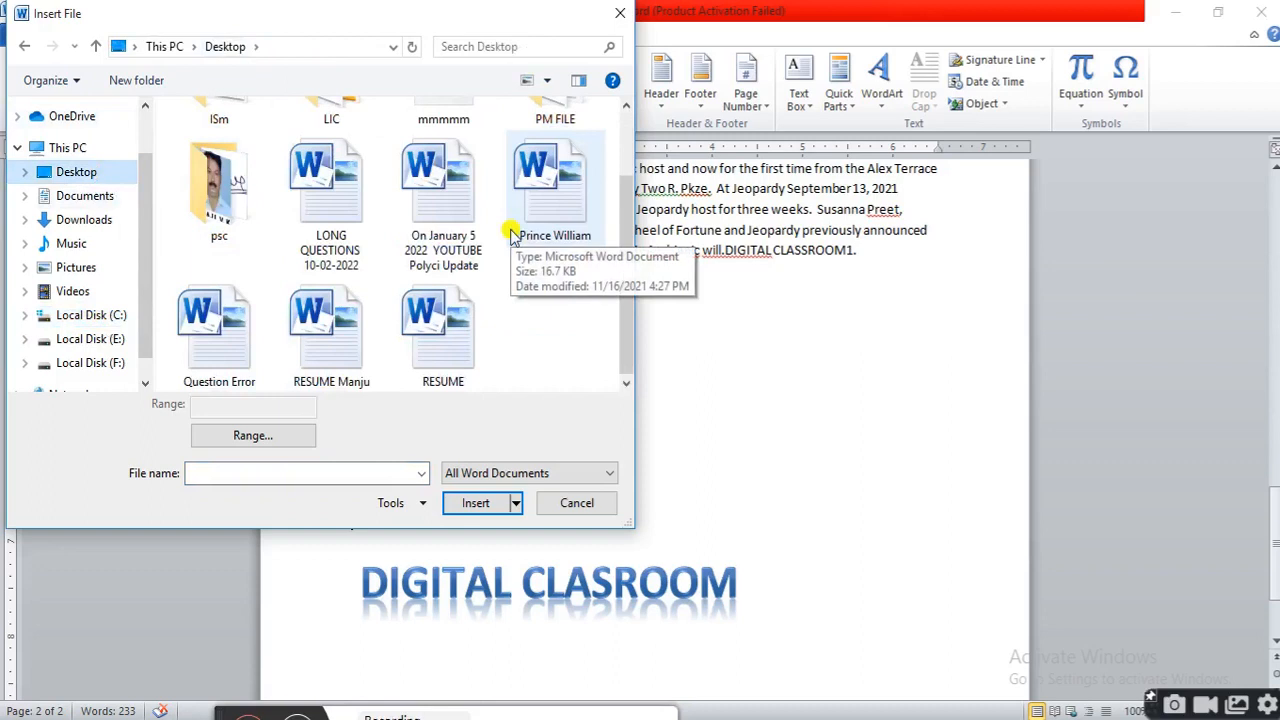
click(575, 210)
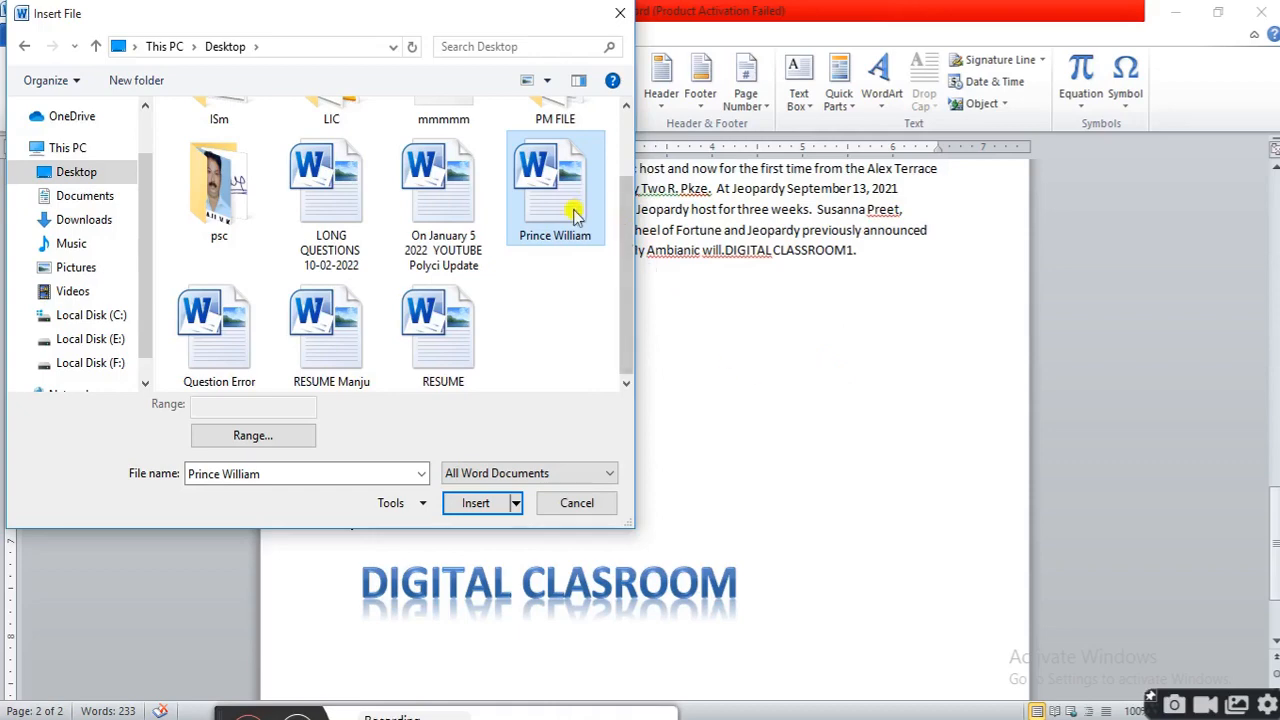
click(477, 504)
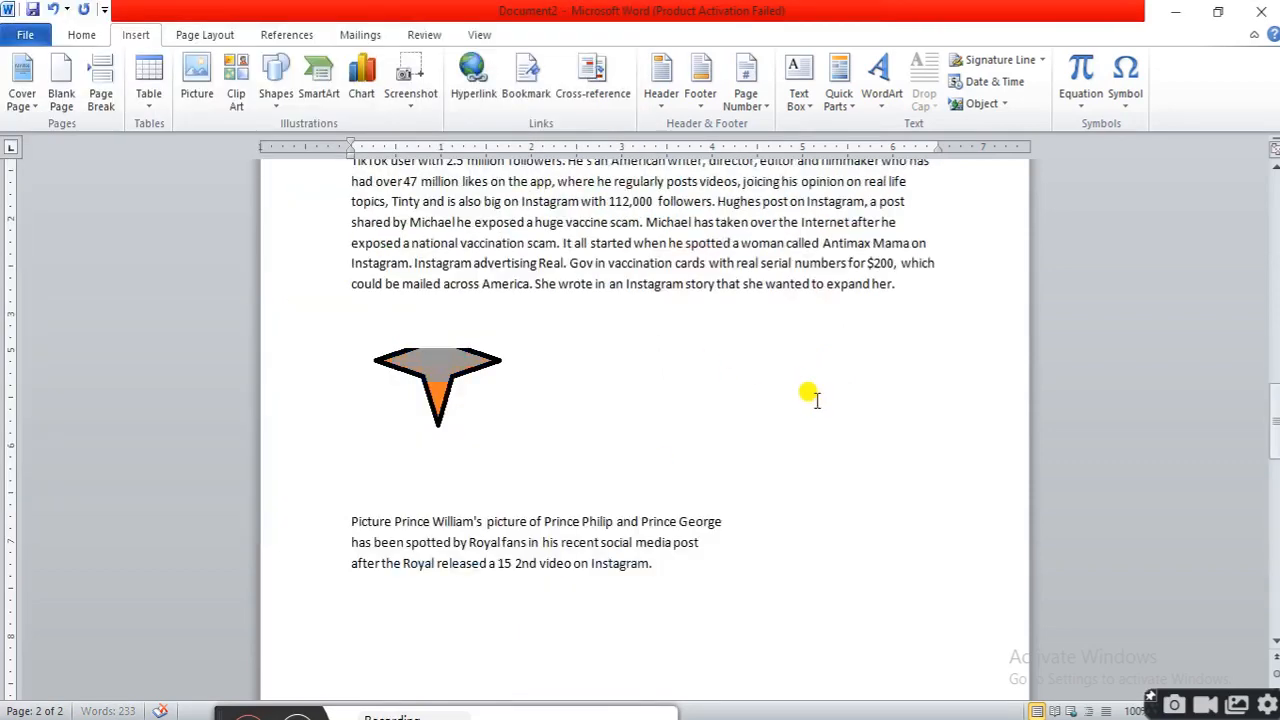
Review the inserted content across the pages and place the cursor after the paragraph on page 3
scroll(818, 378, down, 8)
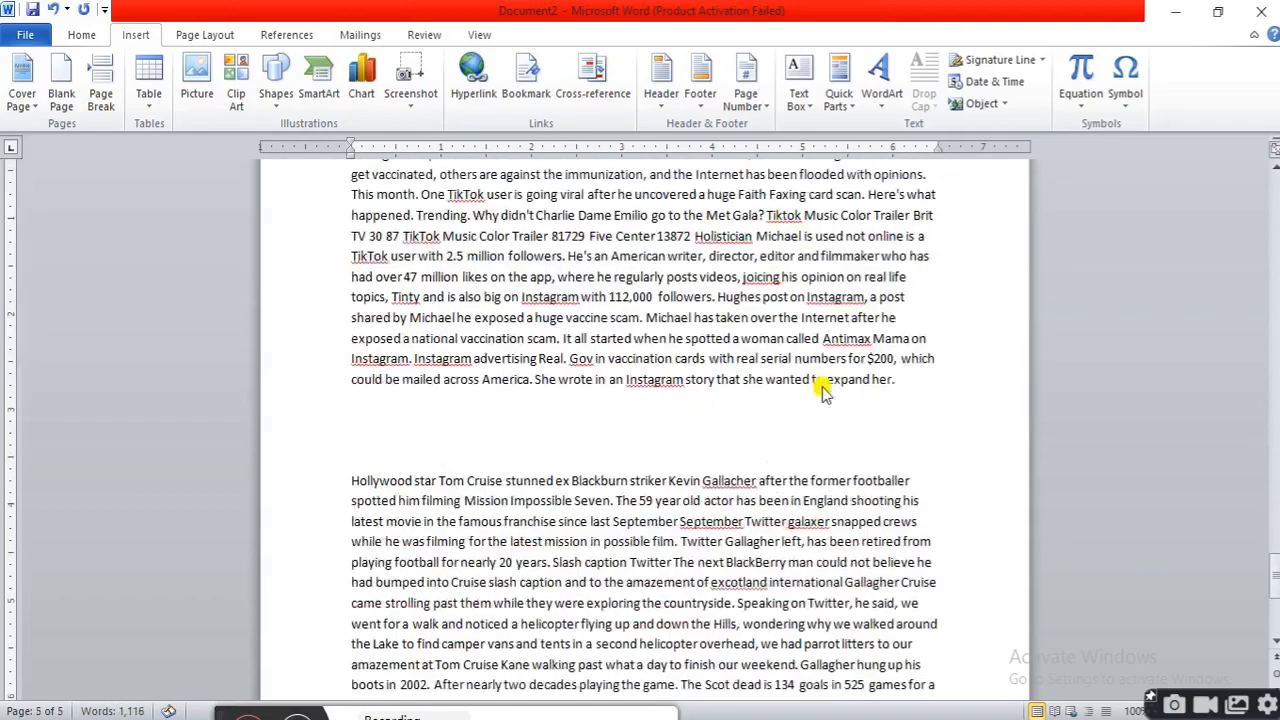
scroll(820, 382, up, 9)
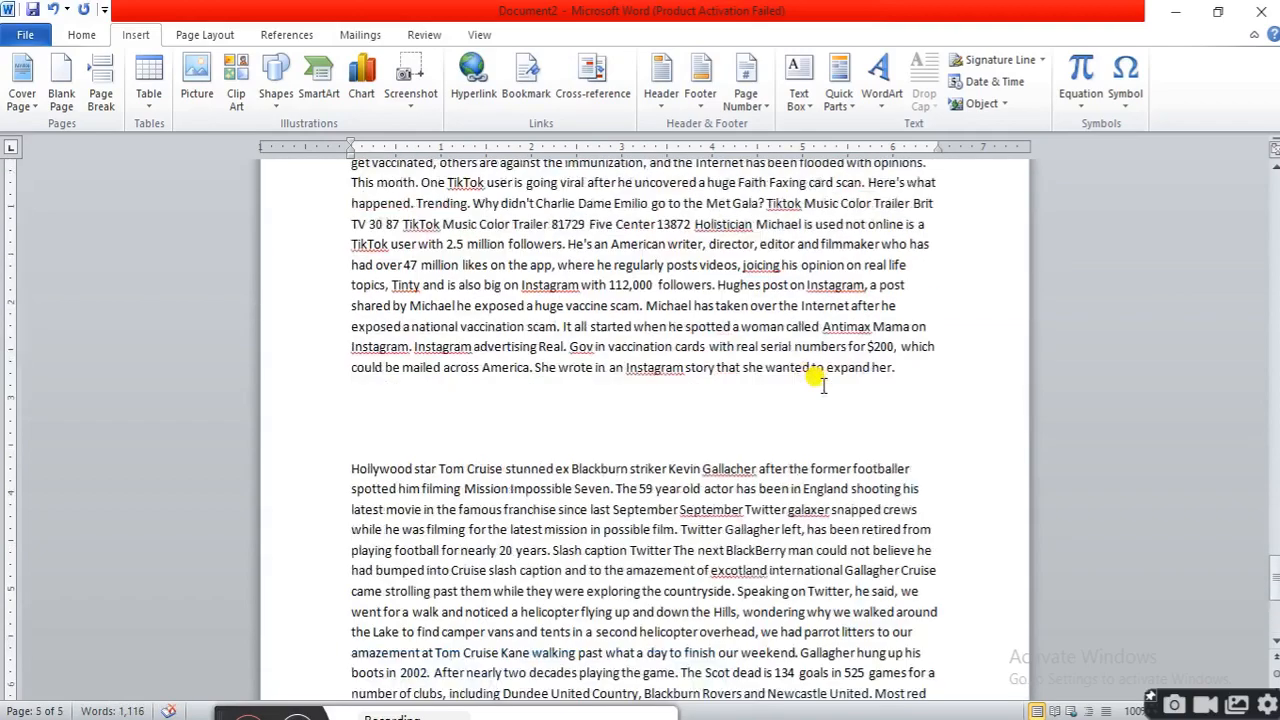
scroll(820, 382, down, 3)
scroll(818, 378, down, 3)
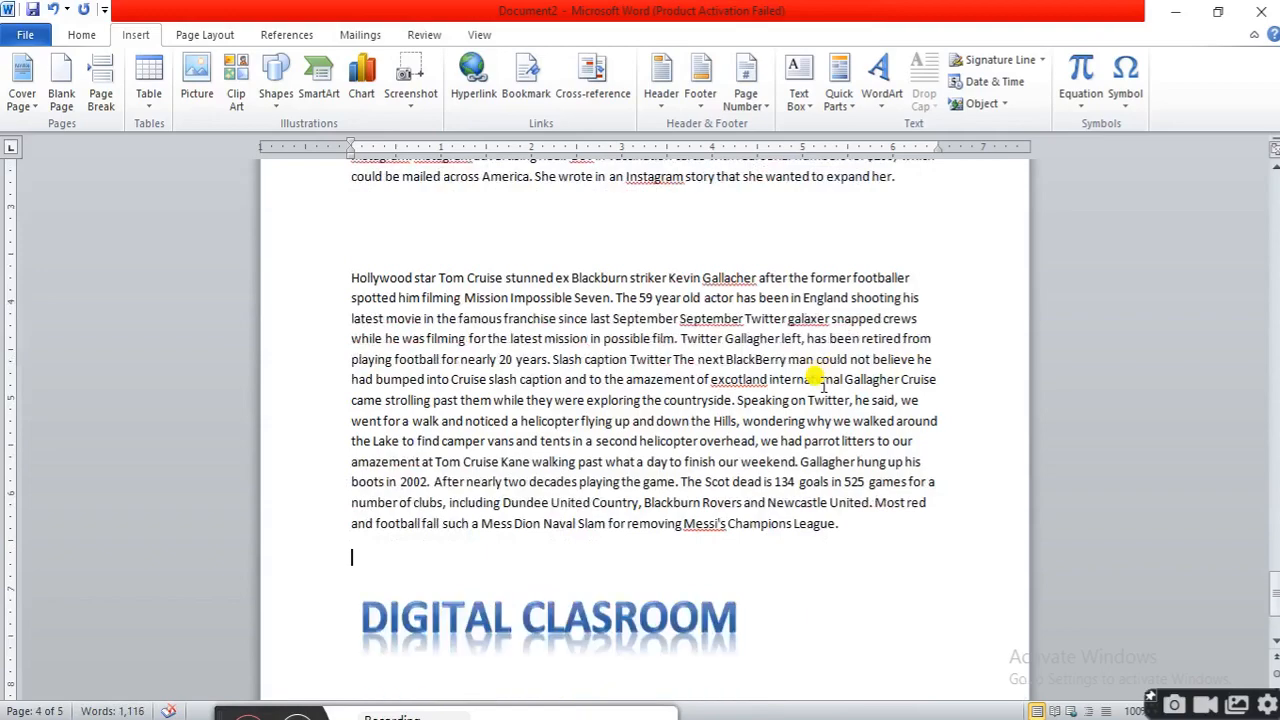
scroll(818, 378, up, 1)
scroll(818, 378, up, 20)
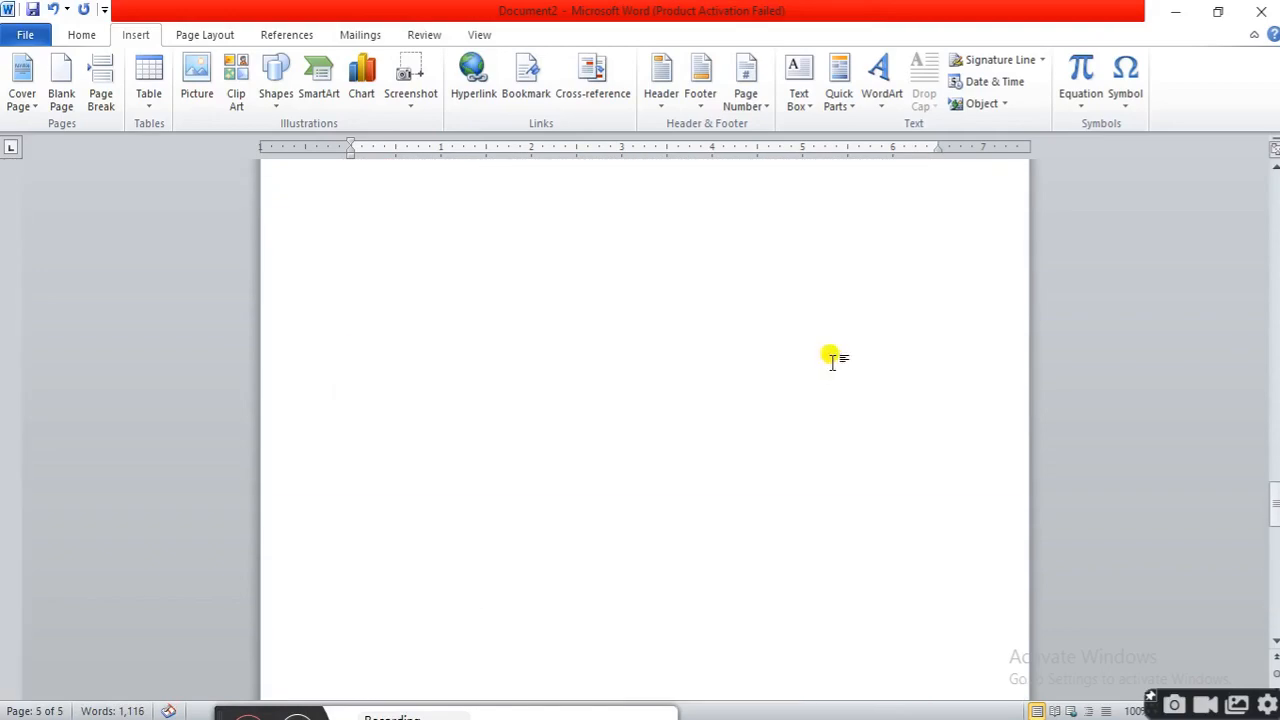
scroll(838, 366, up, 9)
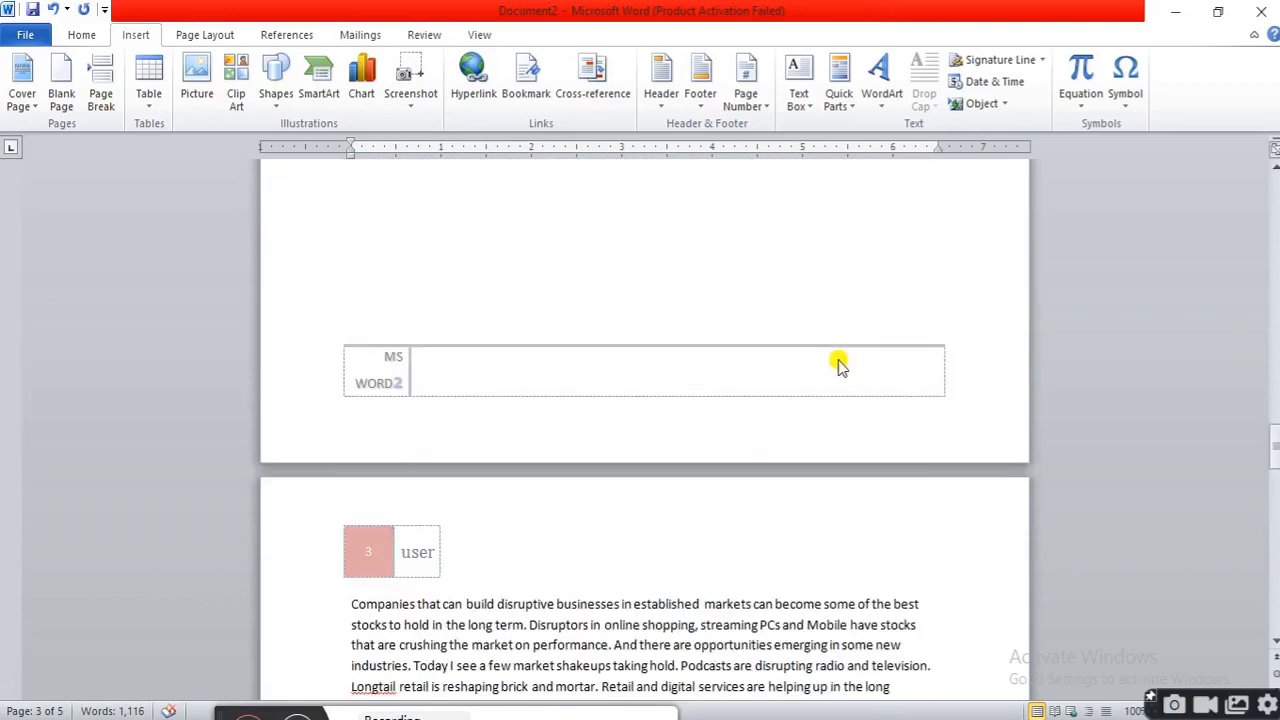
scroll(838, 360, down, 20)
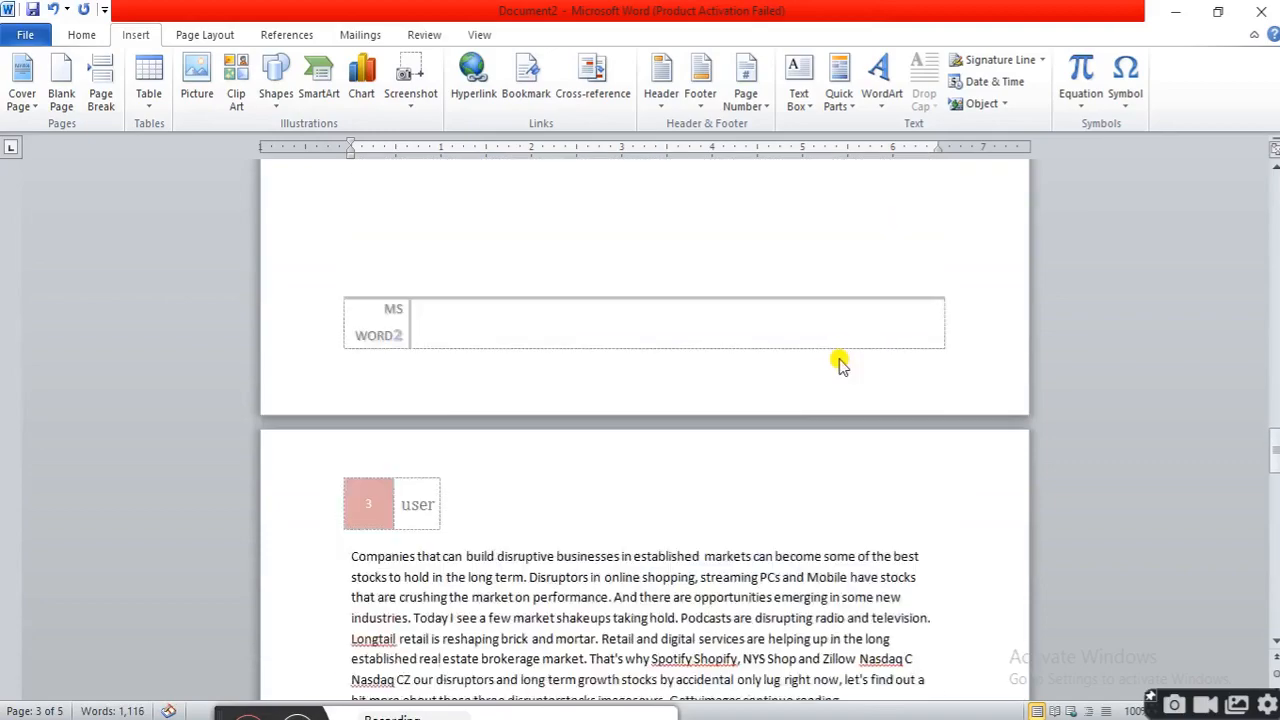
scroll(840, 367, down, 7)
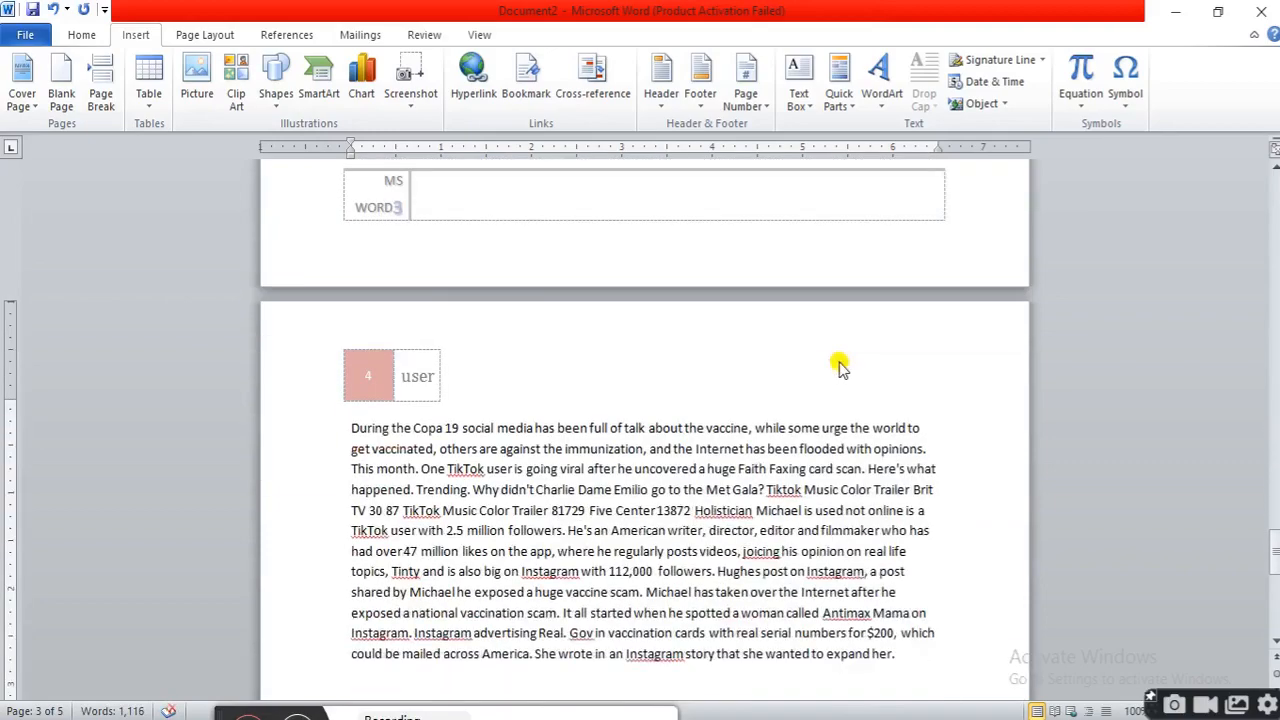
scroll(840, 362, down, 7)
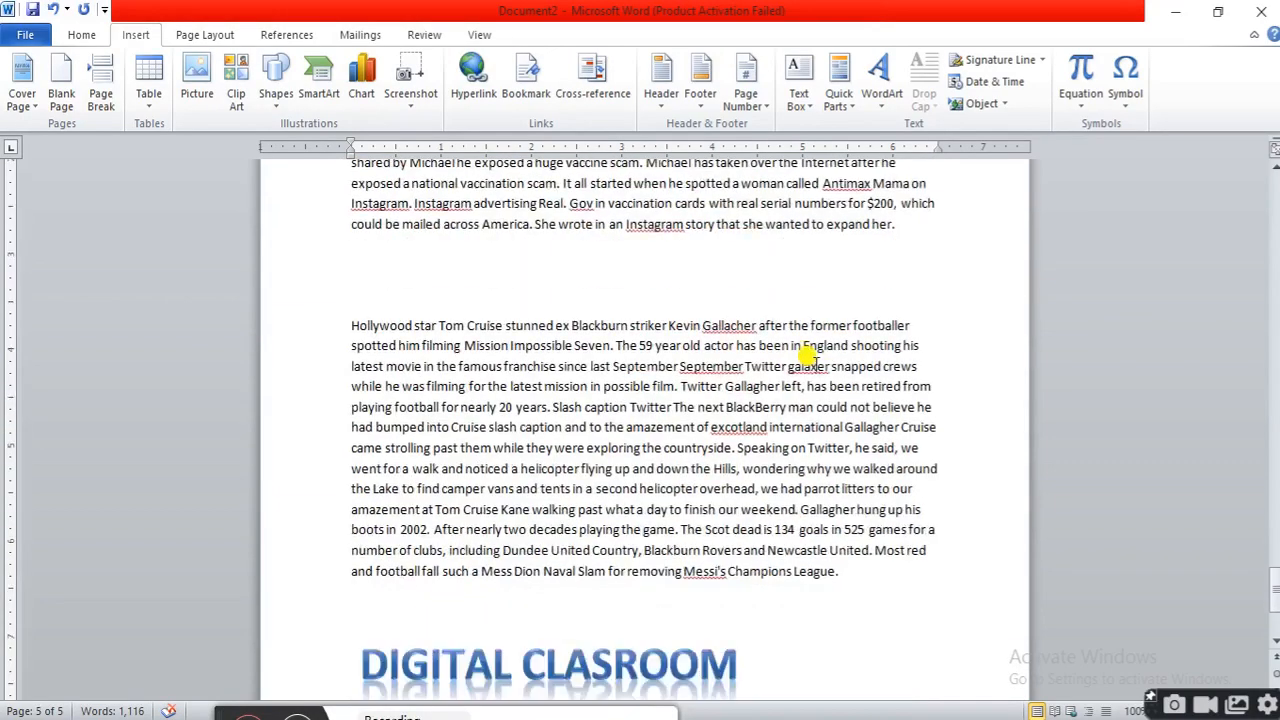
scroll(814, 362, up, 9)
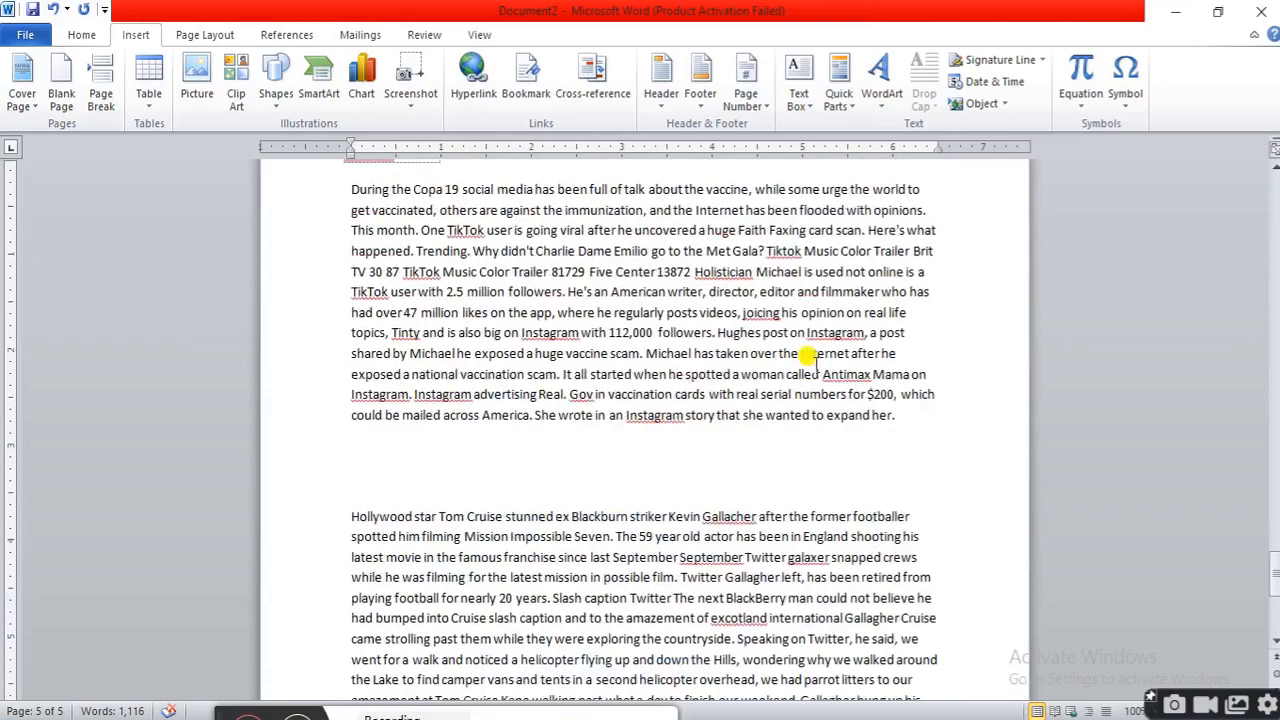
scroll(889, 352, up, 15)
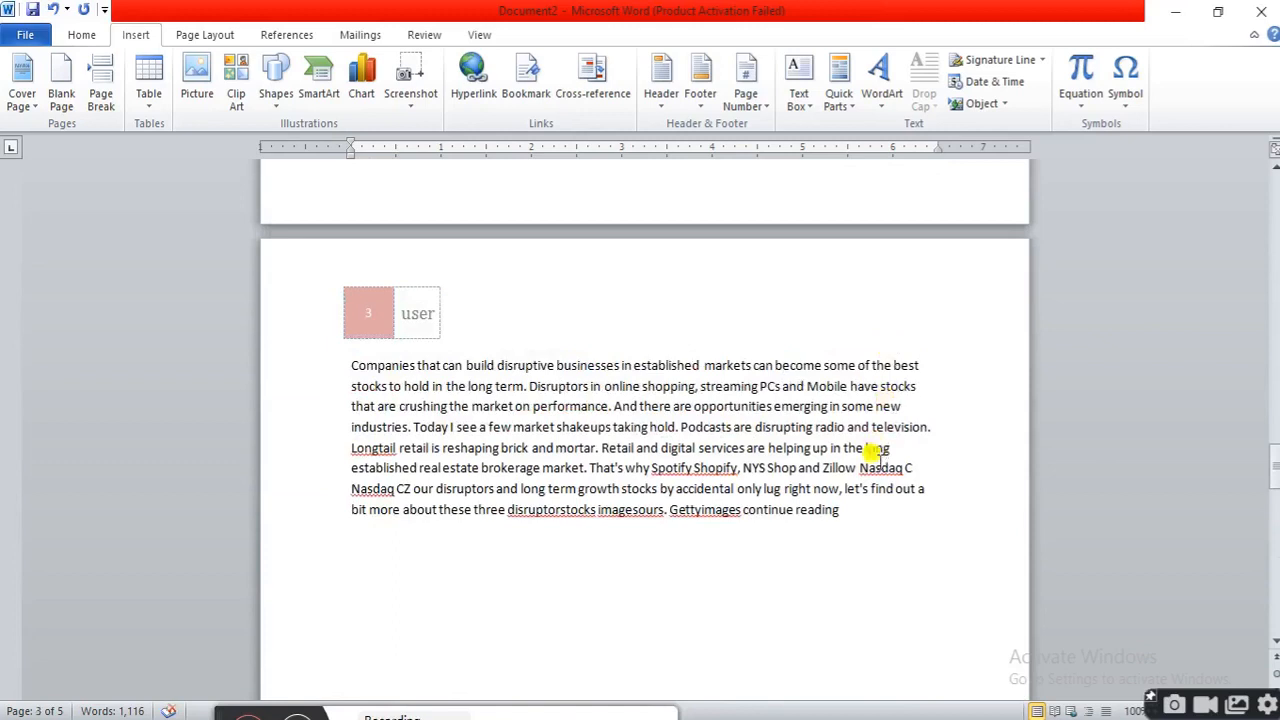
click(845, 505)
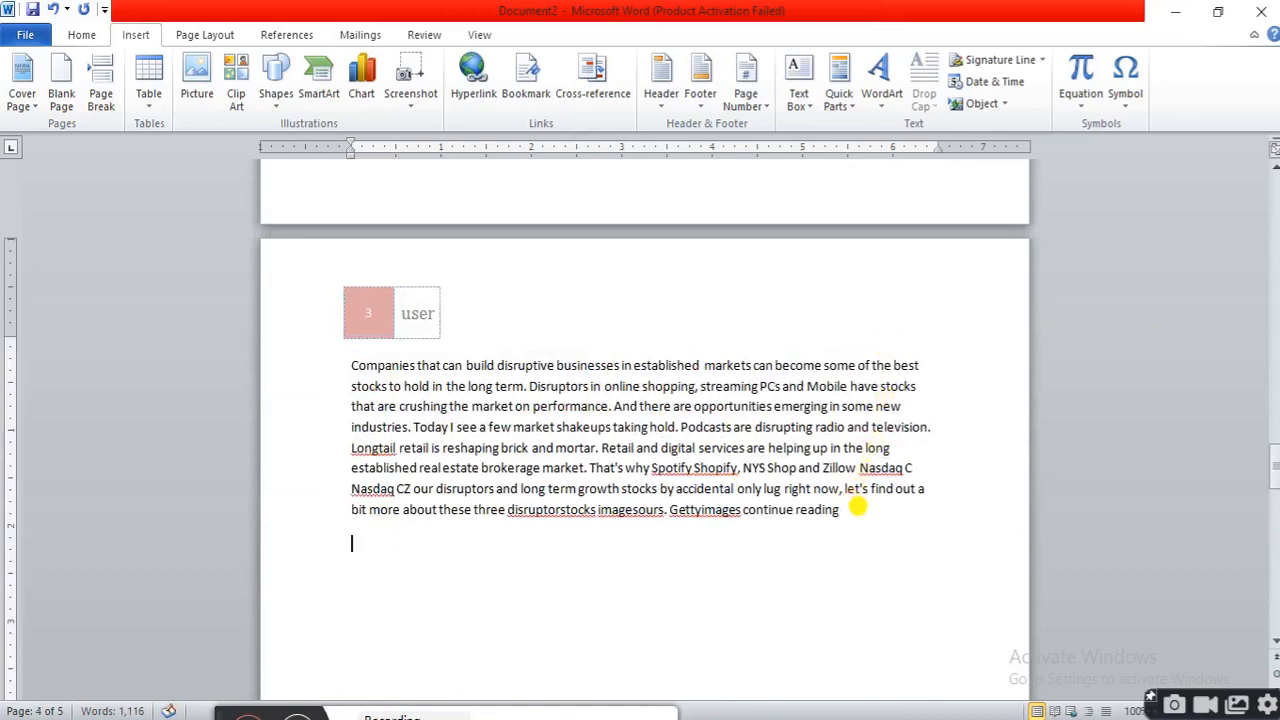
Add a new paragraph after the page 3 text and insert the date in the format Saturday, February 26, 2022
key(Return)
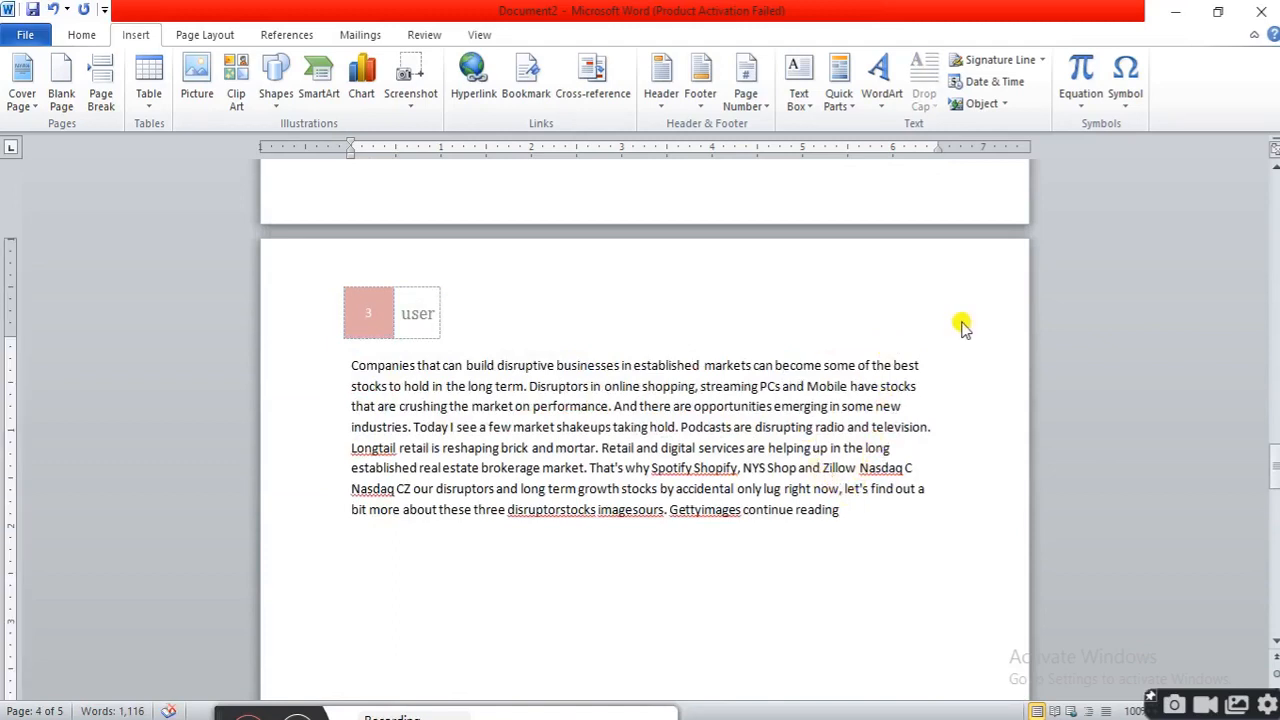
click(1000, 104)
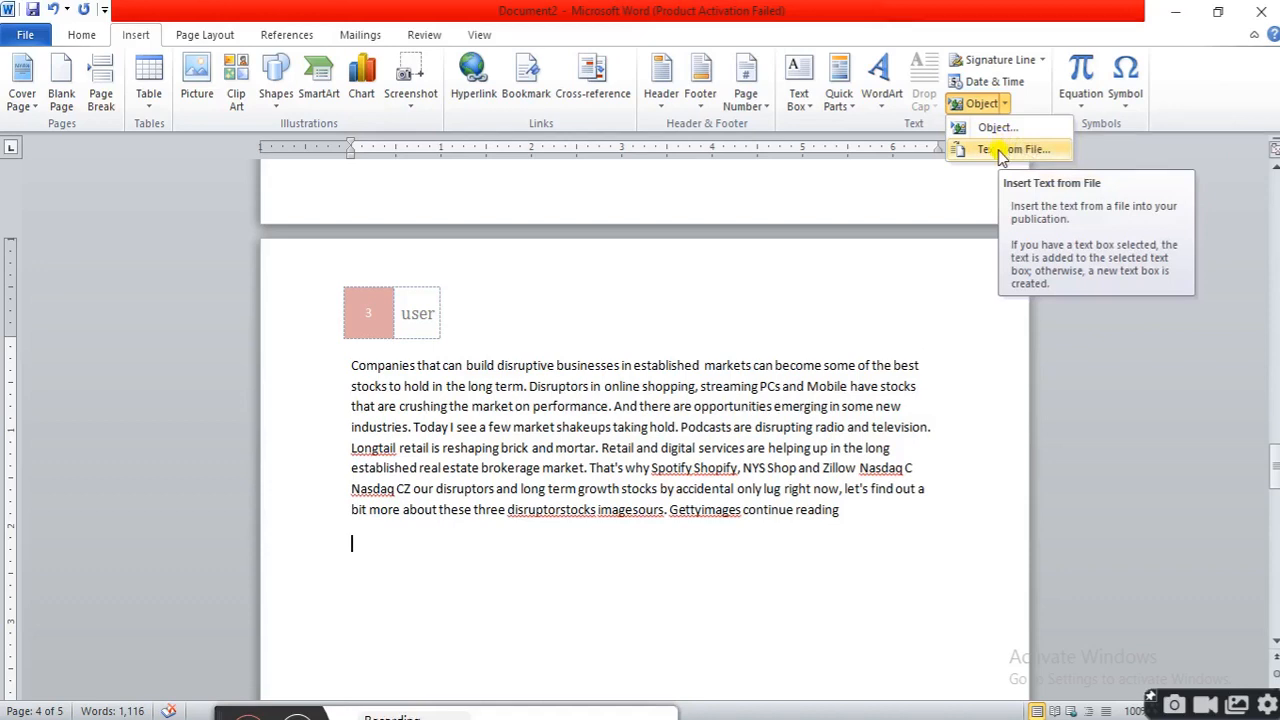
click(1000, 81)
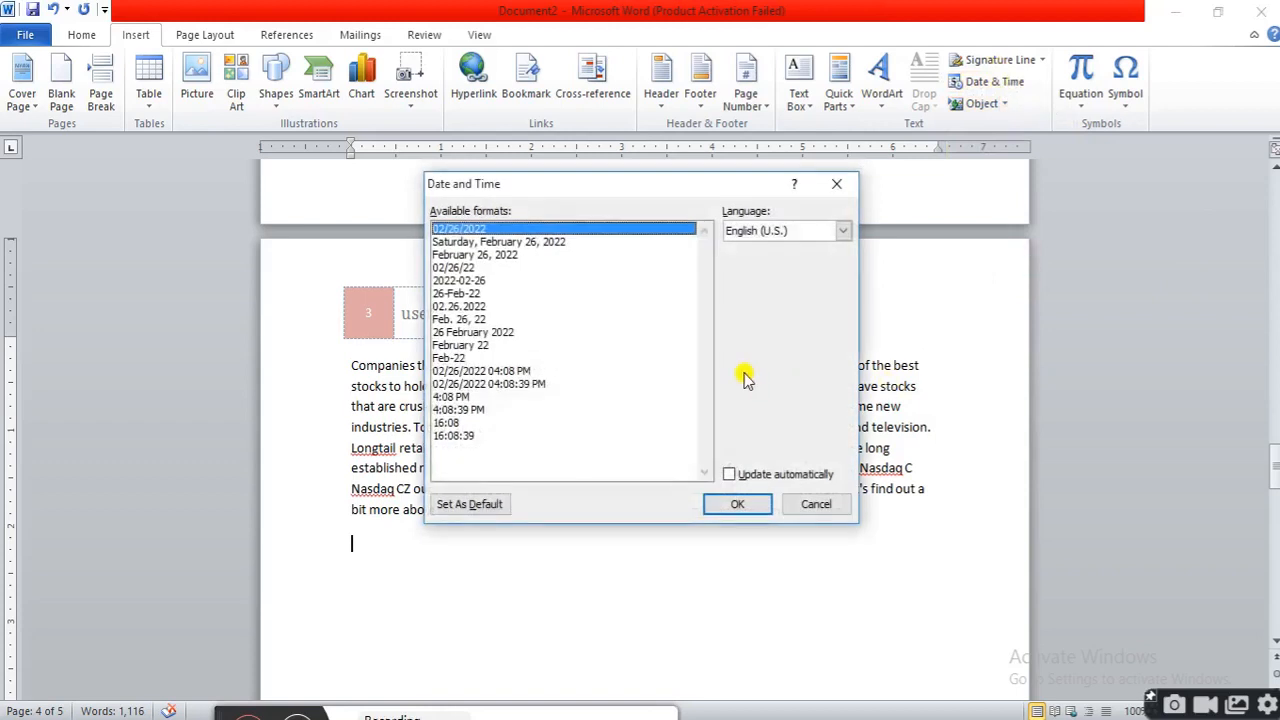
click(495, 243)
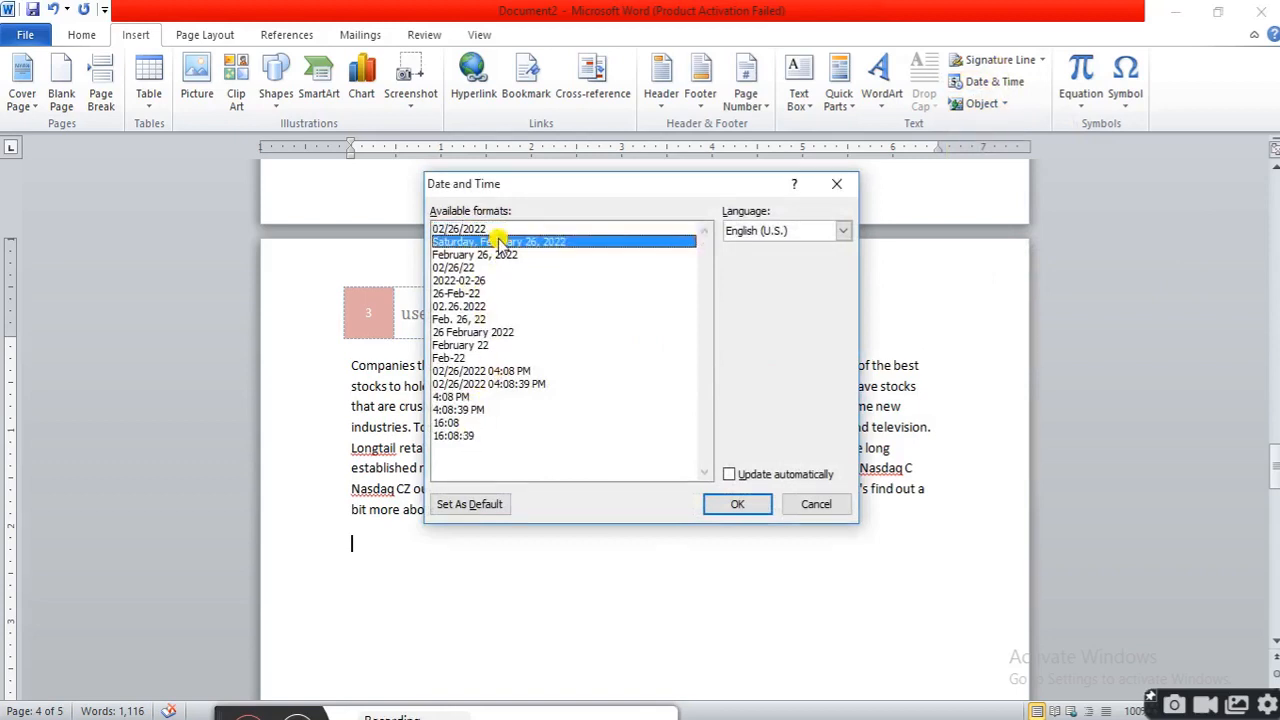
click(737, 504)
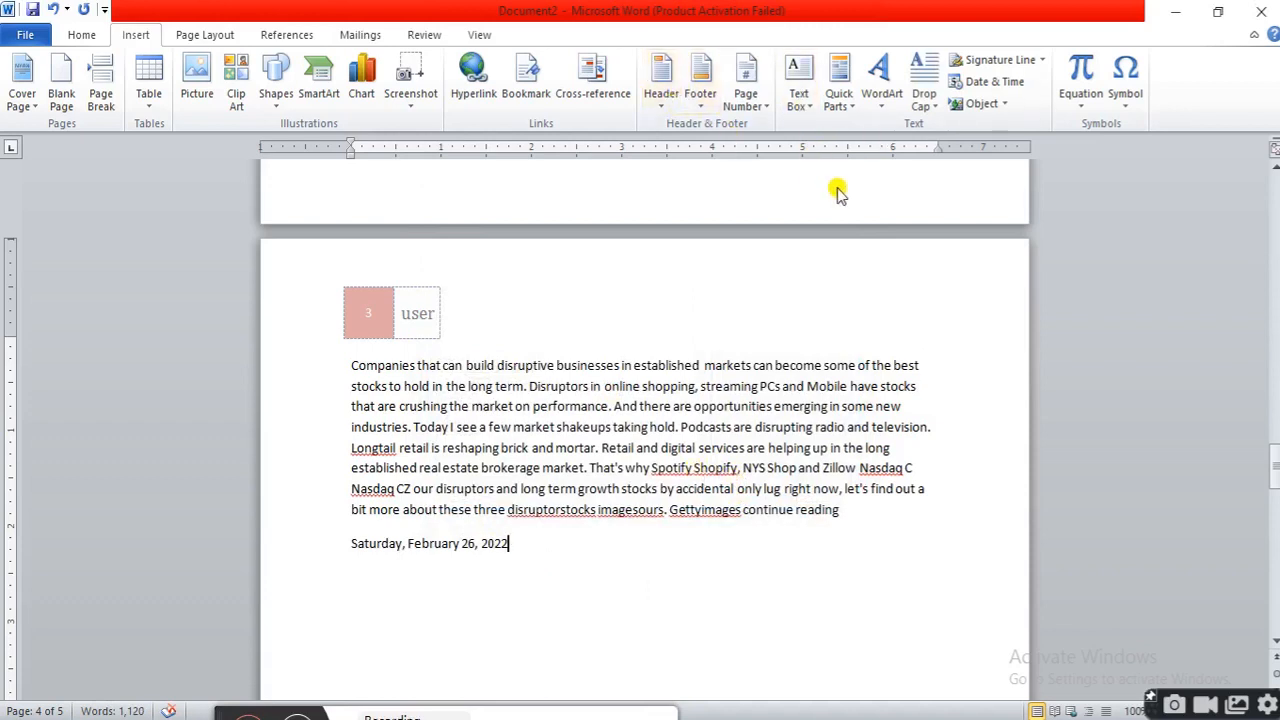
click(855, 113)
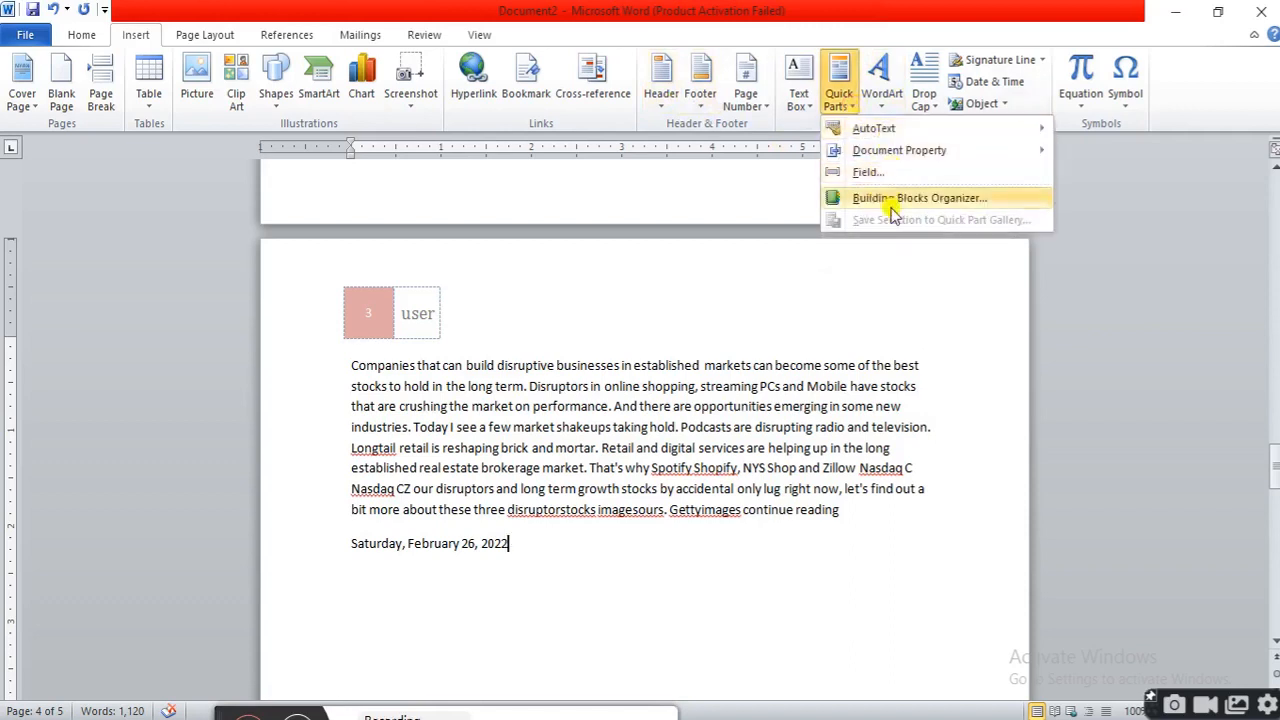
click(910, 292)
click(881, 82)
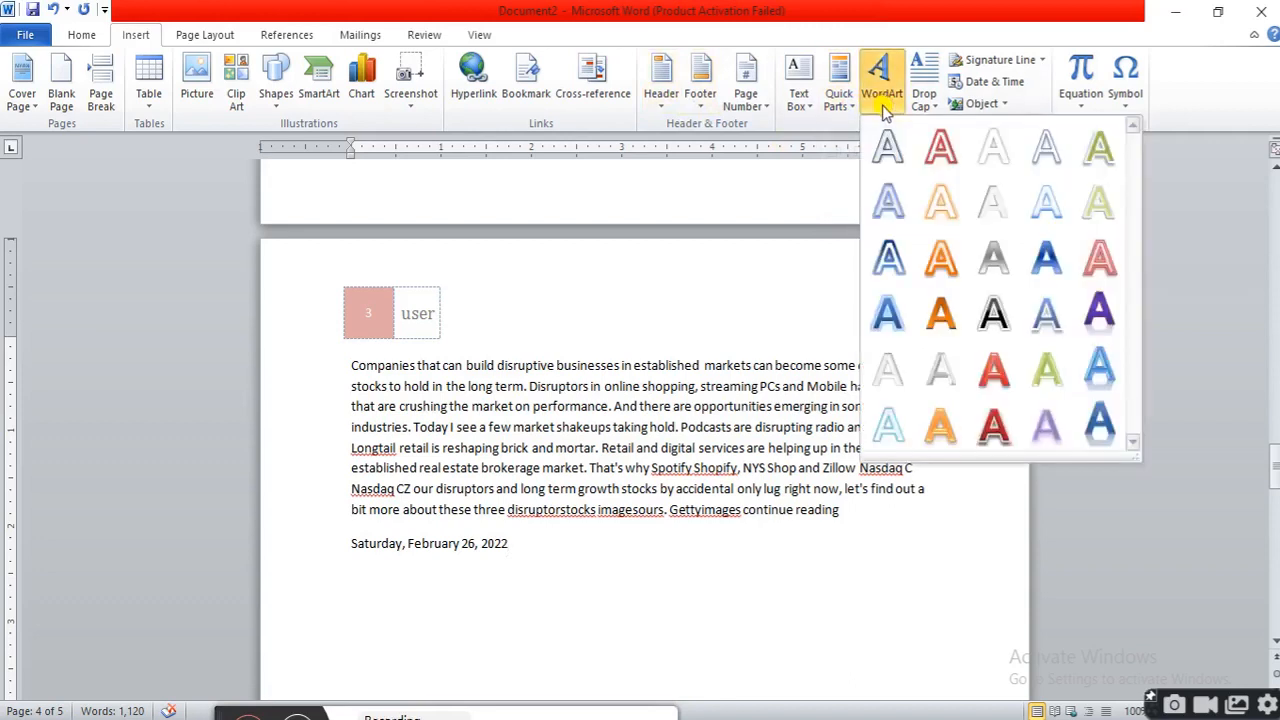
click(800, 300)
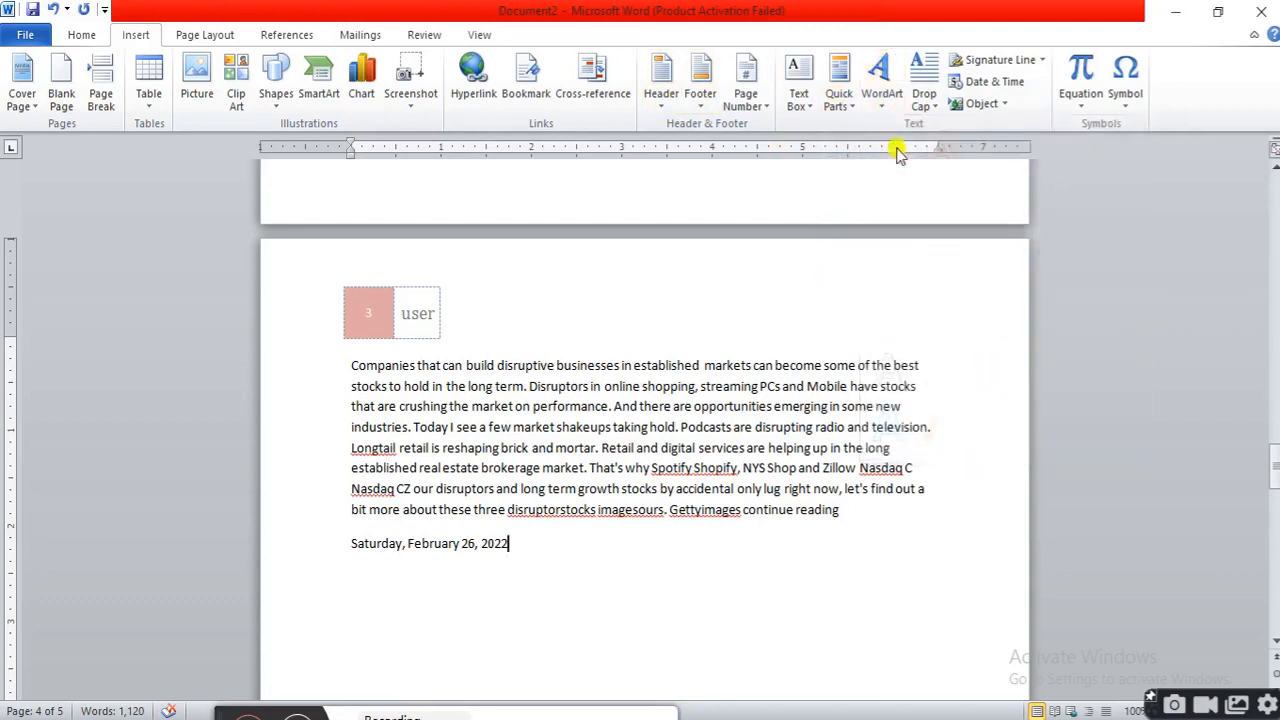
click(930, 105)
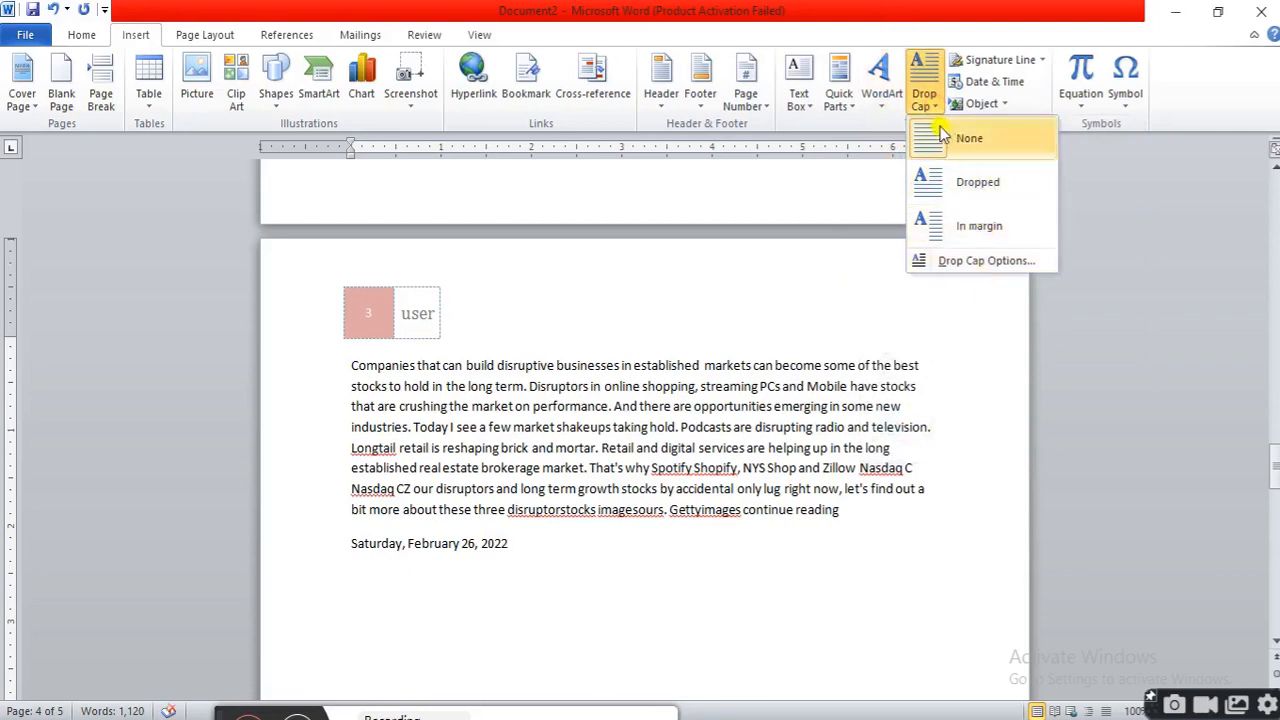
click(998, 105)
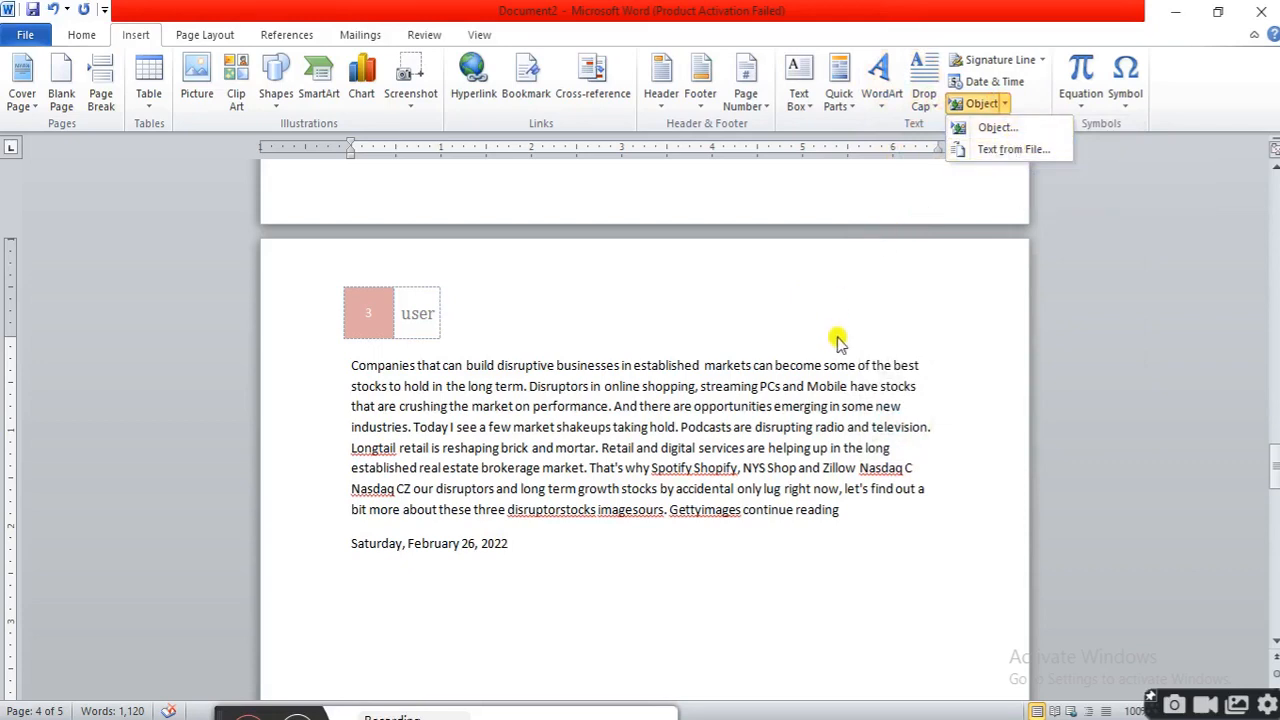
click(1015, 149)
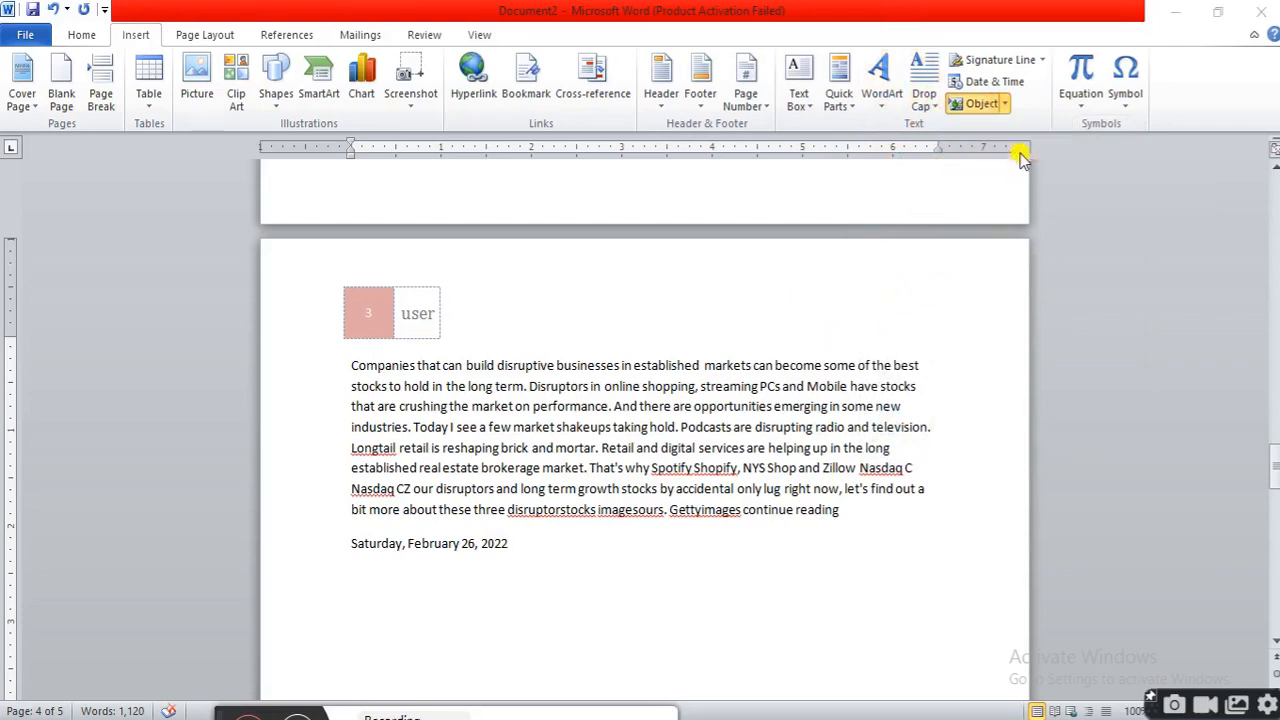
click(598, 502)
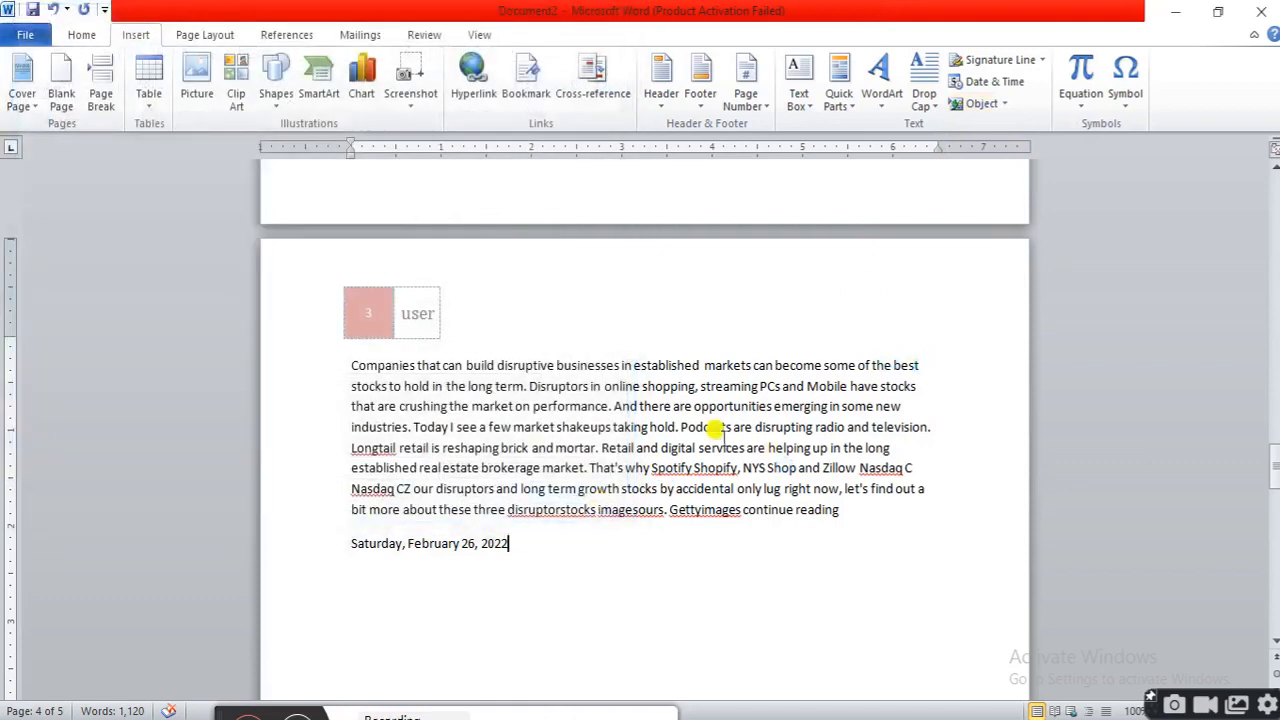
scroll(960, 365, down, 3)
scroll(960, 370, down, 10)
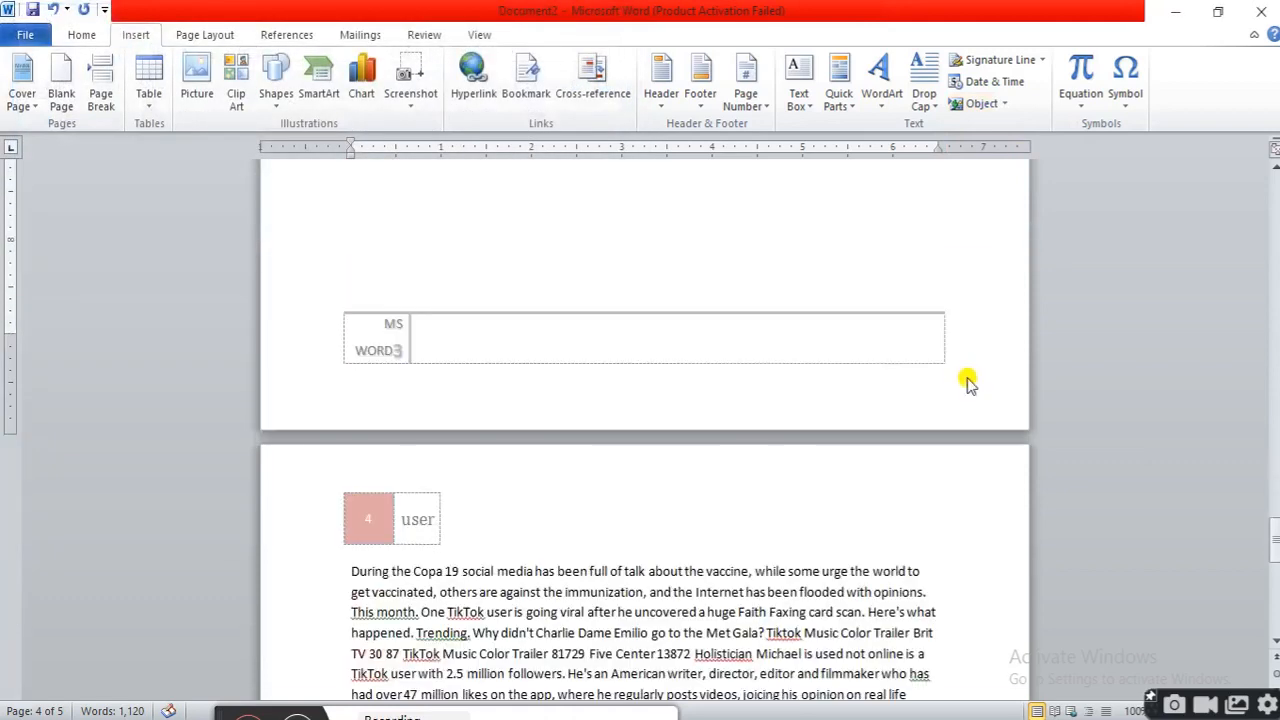
scroll(960, 382, down, 3)
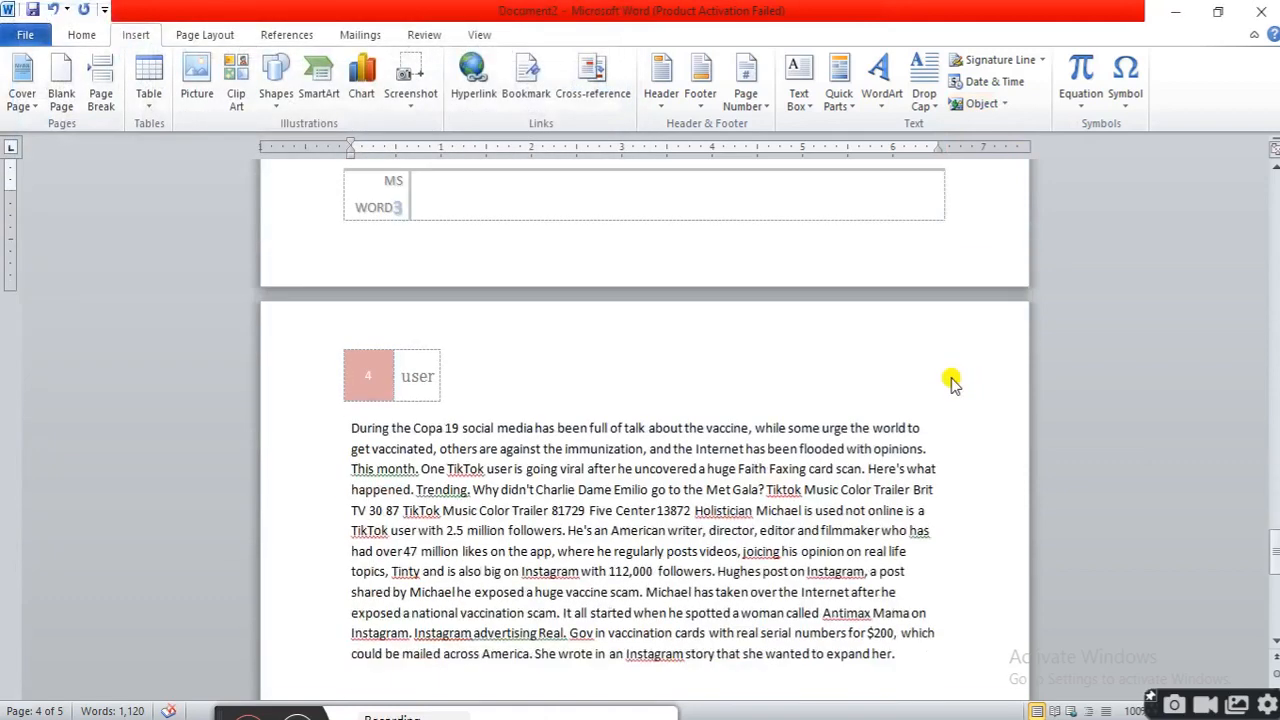